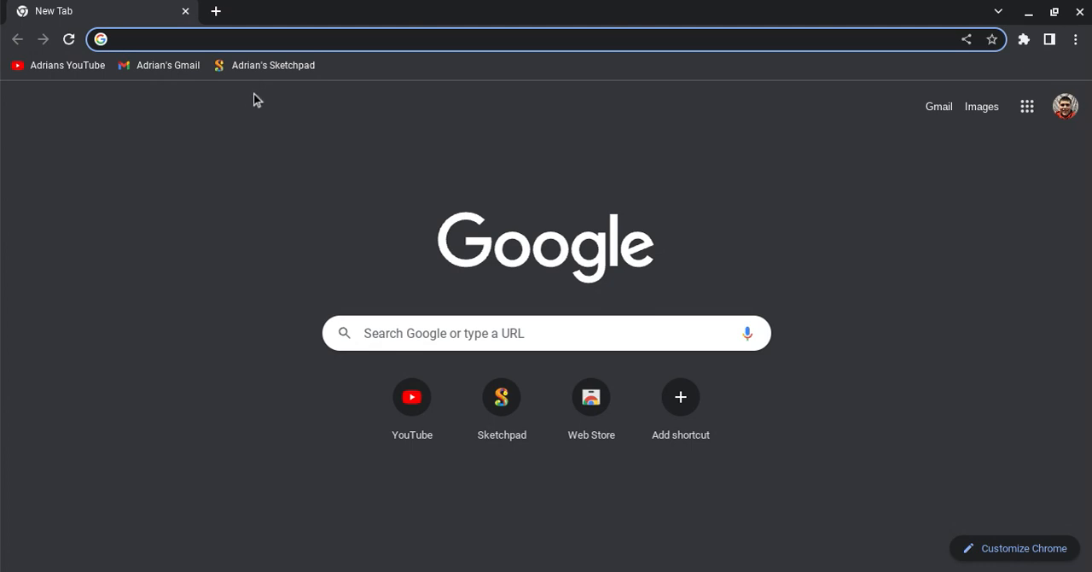
Open the Sketchpad web app and bring the whole blank canvas into view.
click(273, 69)
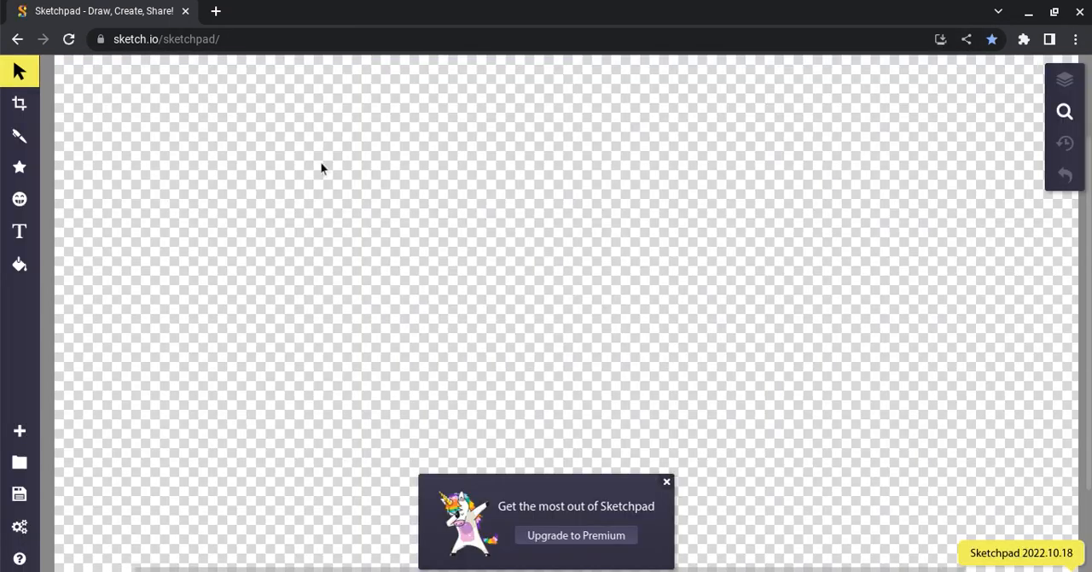
scroll(404, 170, up, 3)
scroll(404, 170, down, 2)
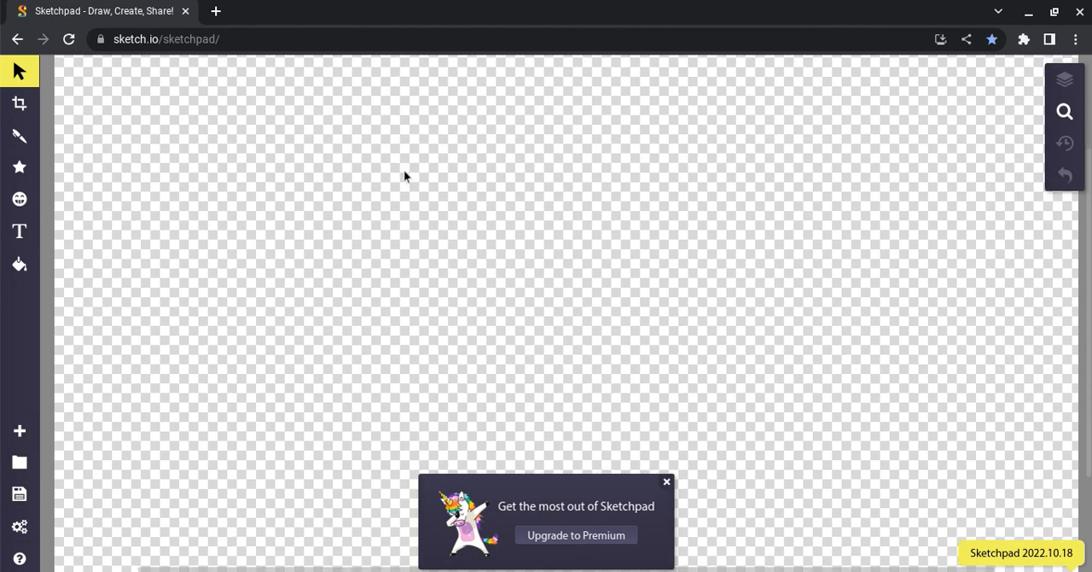
scroll(404, 170, up, 3)
scroll(403, 170, down, 3)
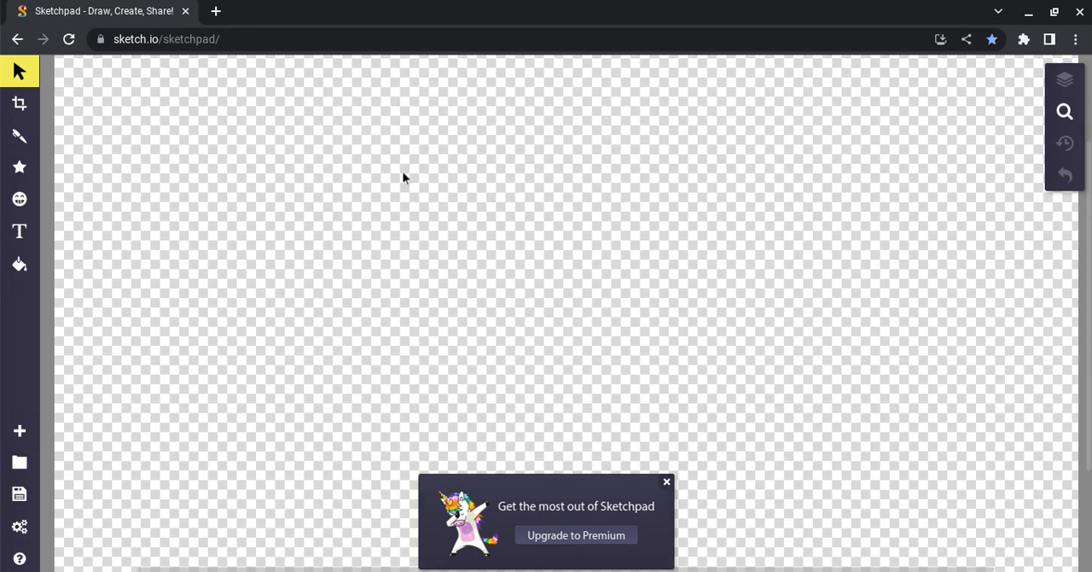
scroll(404, 178, down, 3)
scroll(404, 177, up, 2)
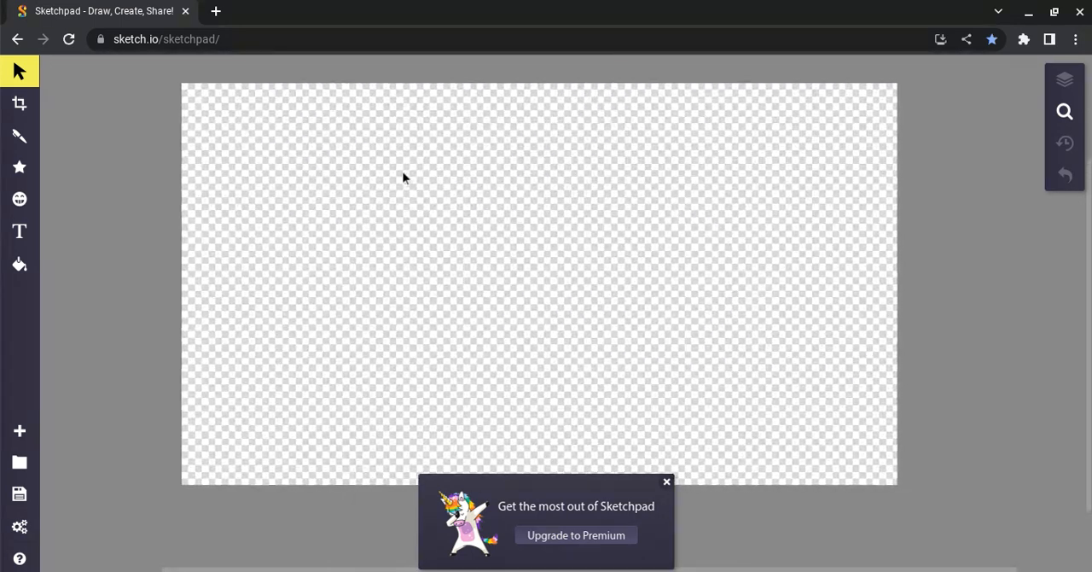
scroll(403, 178, up, 1)
scroll(404, 177, right, 1)
scroll(404, 177, down, 2)
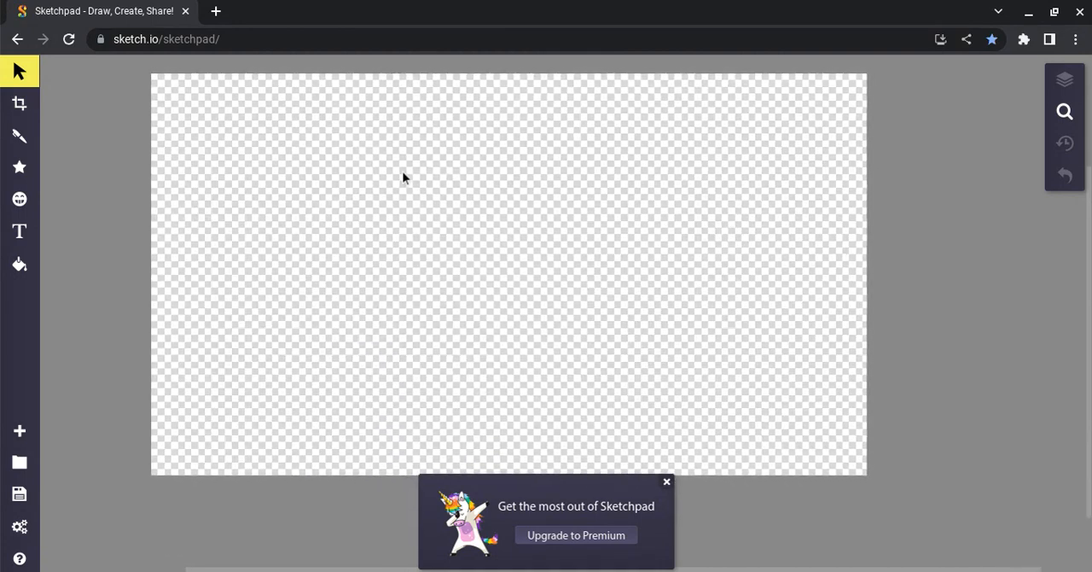
scroll(403, 178, up, 1)
scroll(404, 177, left, 2)
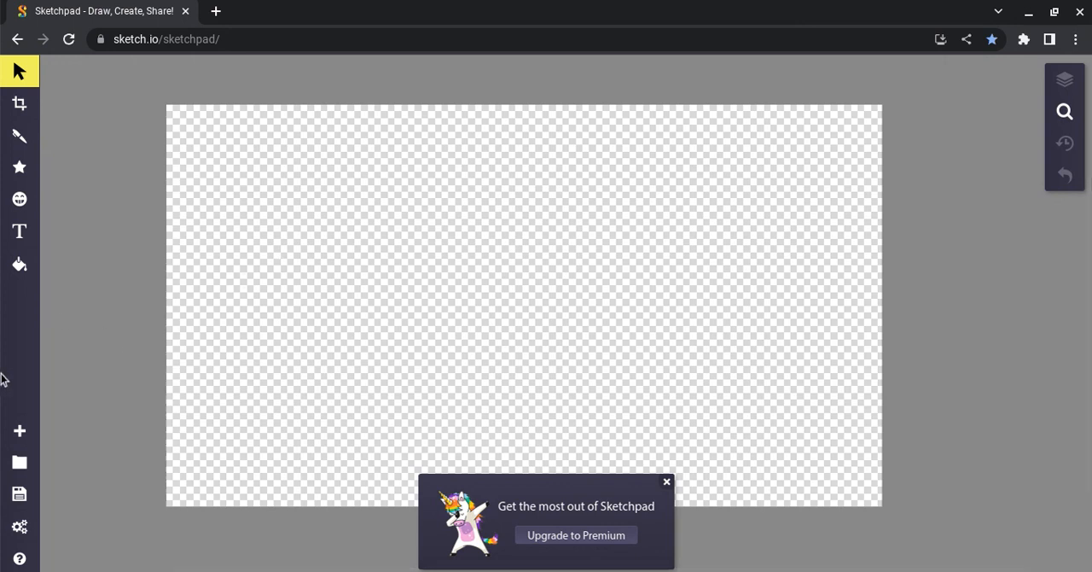
Check the size and background options for a new document, and dismiss the Premium upgrade banner.
click(17, 428)
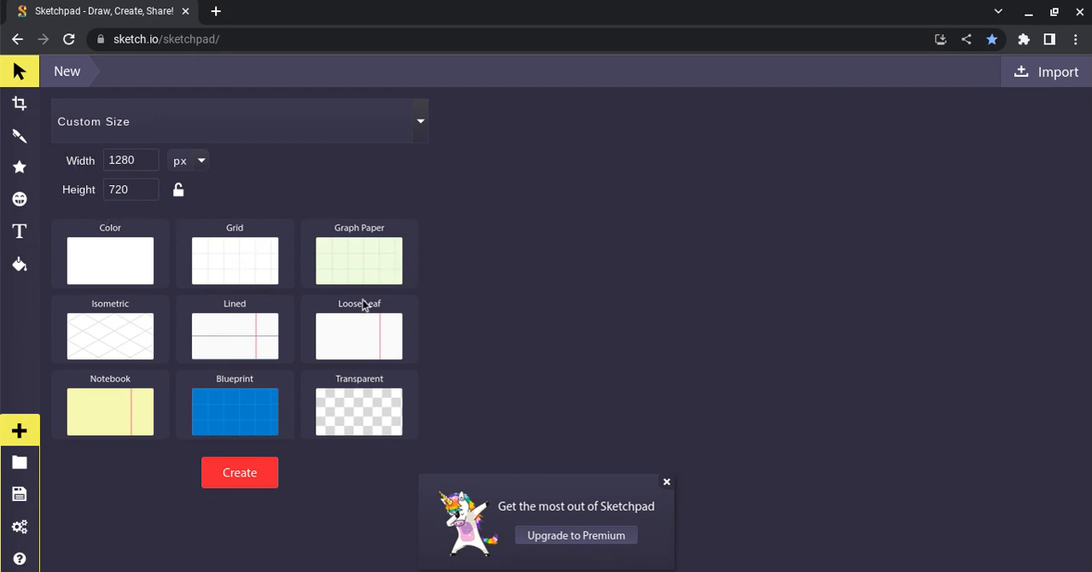
click(18, 432)
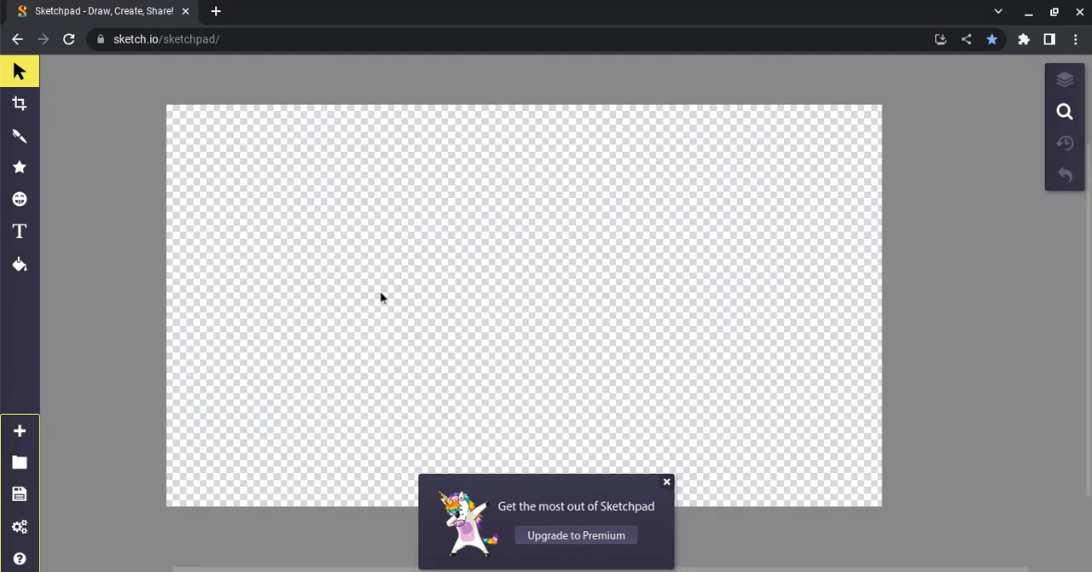
click(669, 482)
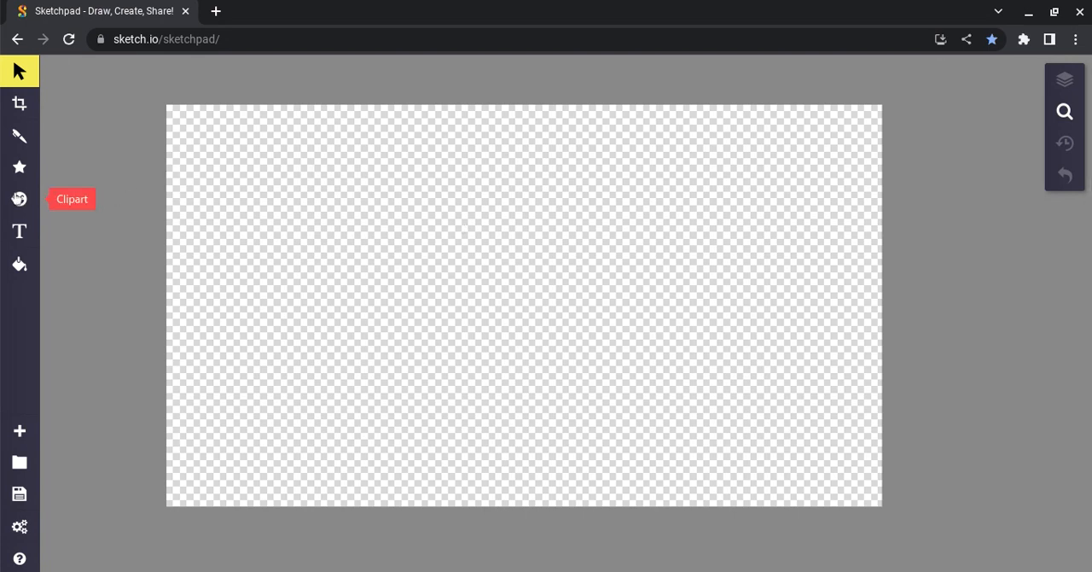
Load the galaxy image px1366710-image-kwvxxeqp.jpg from Downloads onto the canvas and select it.
click(19, 199)
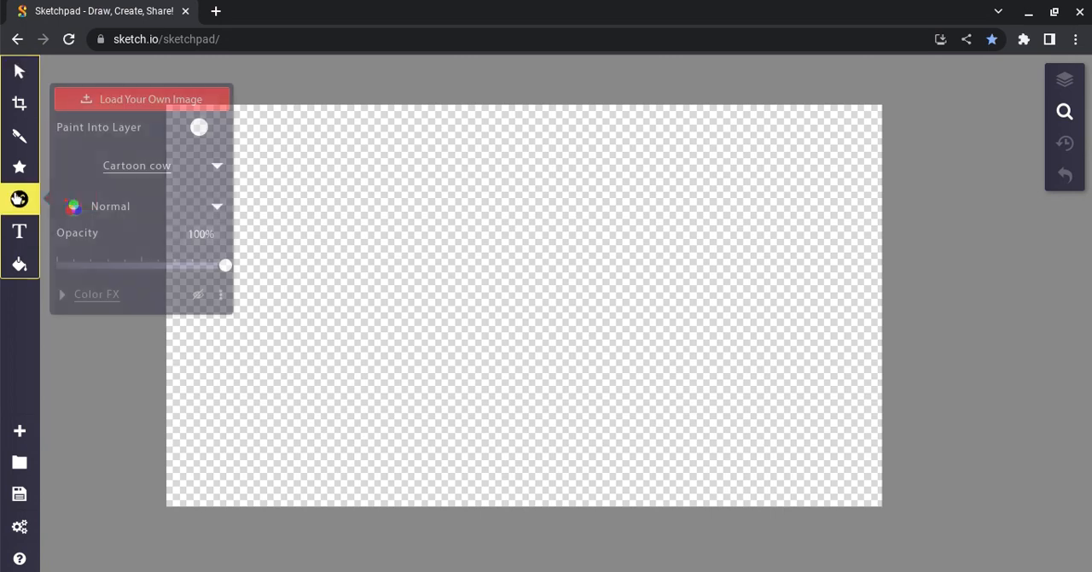
click(213, 99)
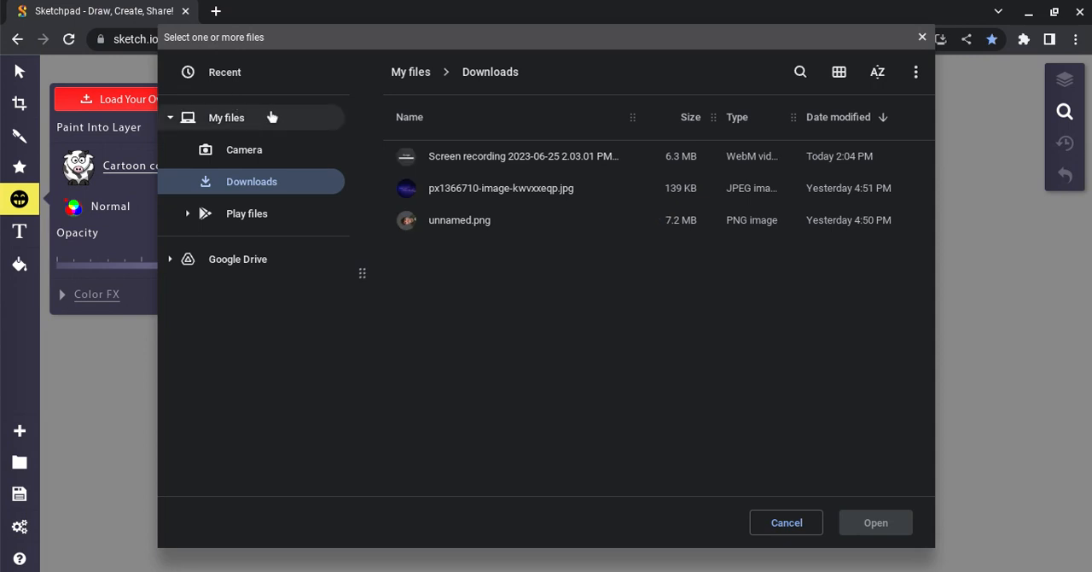
click(455, 195)
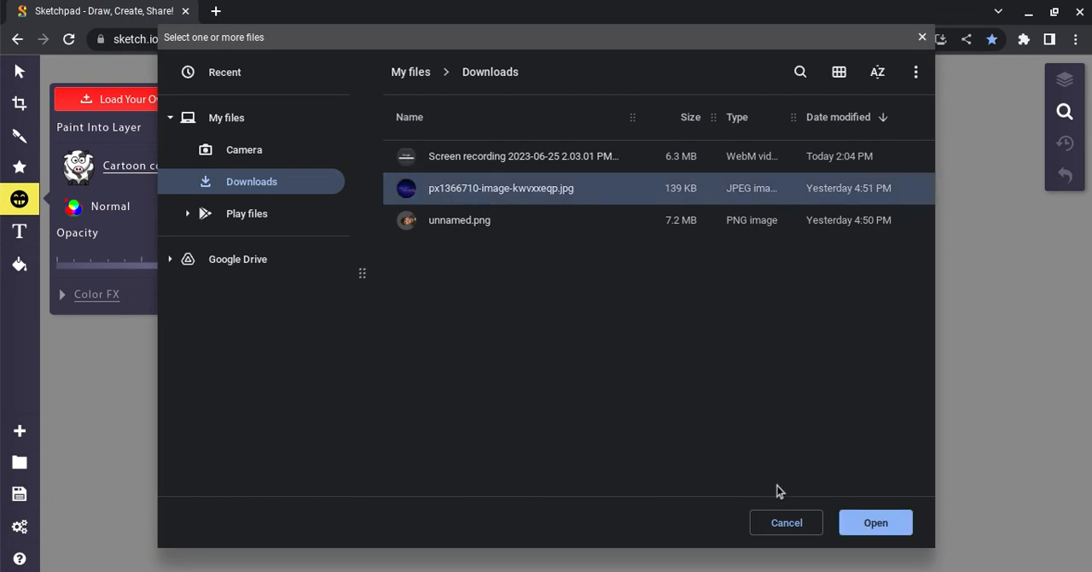
click(879, 519)
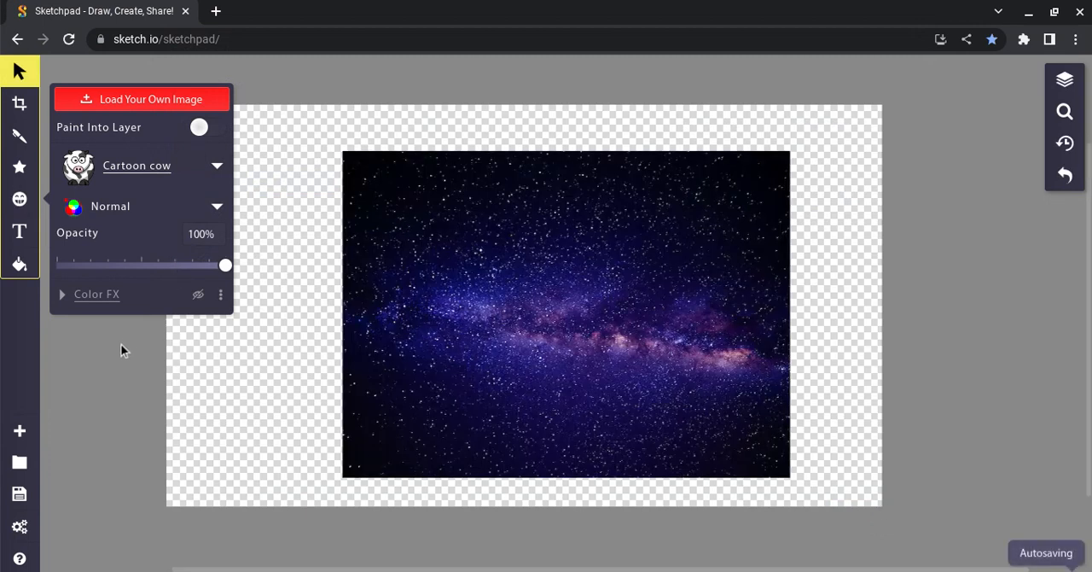
click(122, 349)
click(405, 191)
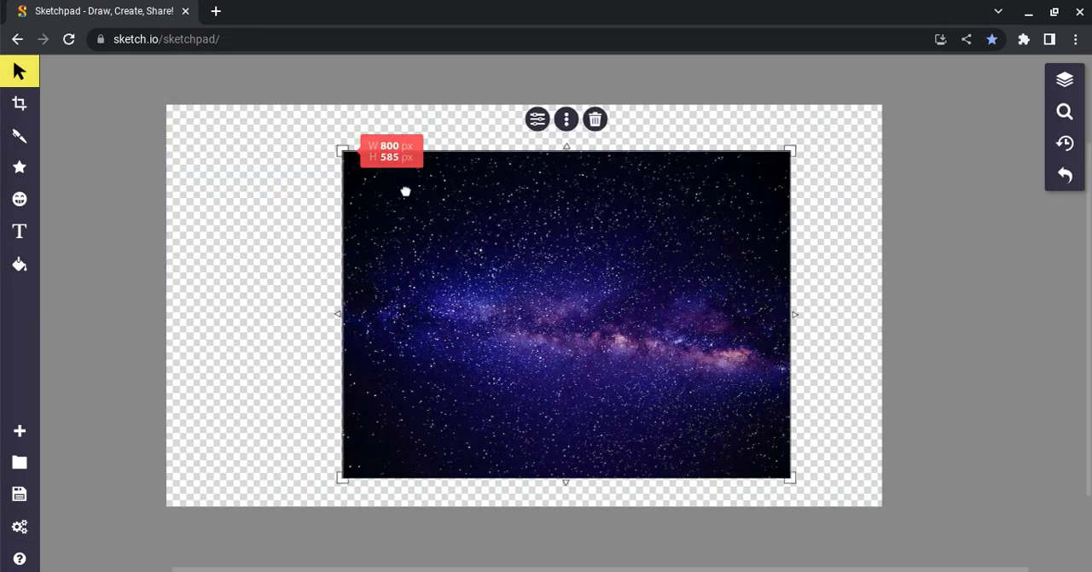
Stretch the galaxy image on all sides until it covers the entire canvas, slightly overlapping its left, right and upper edges.
drag(344, 149, 286, 127)
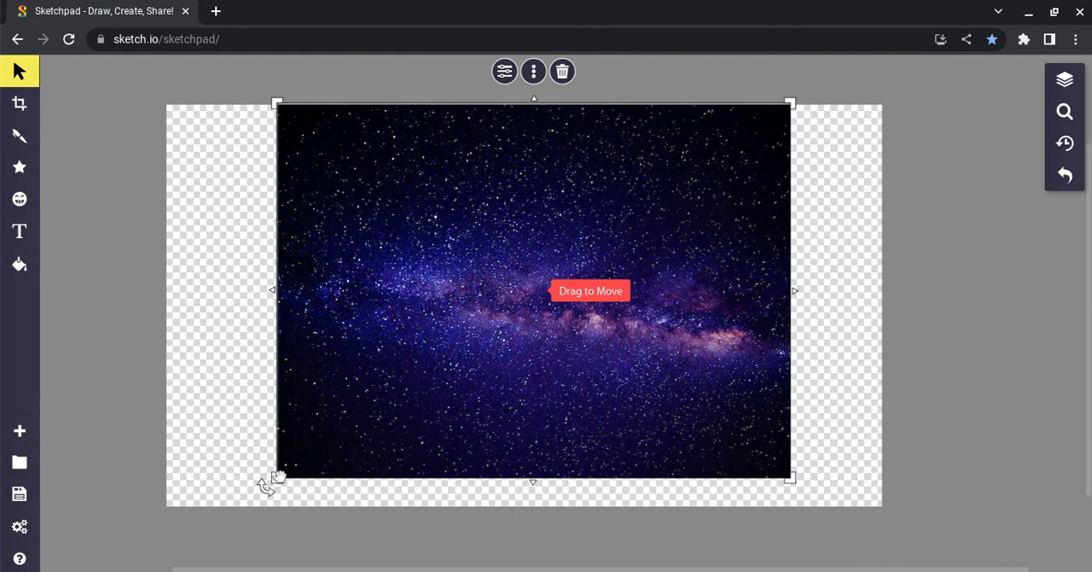
drag(274, 479, 235, 506)
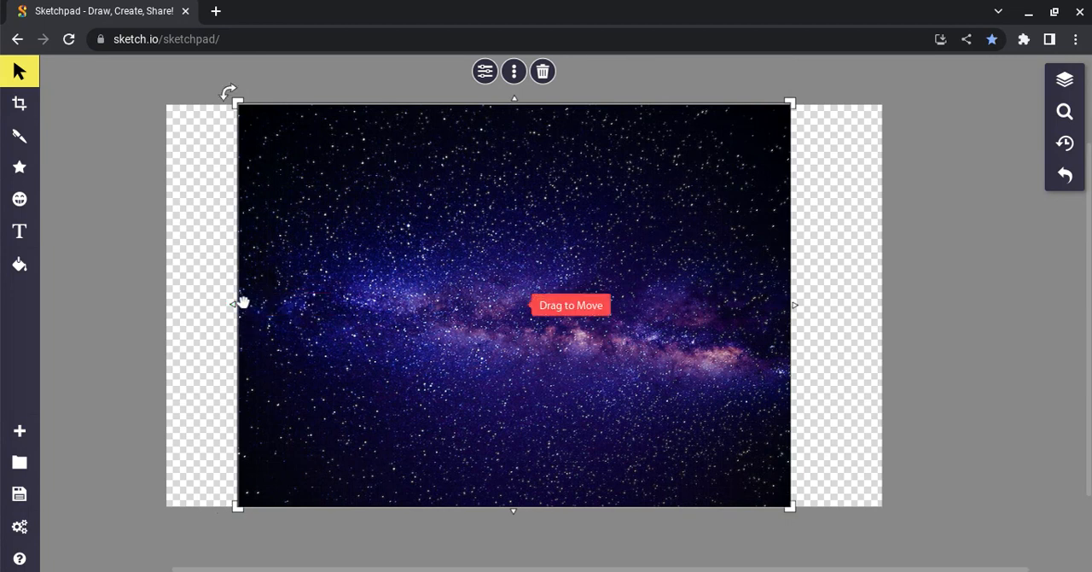
drag(232, 304, 151, 326)
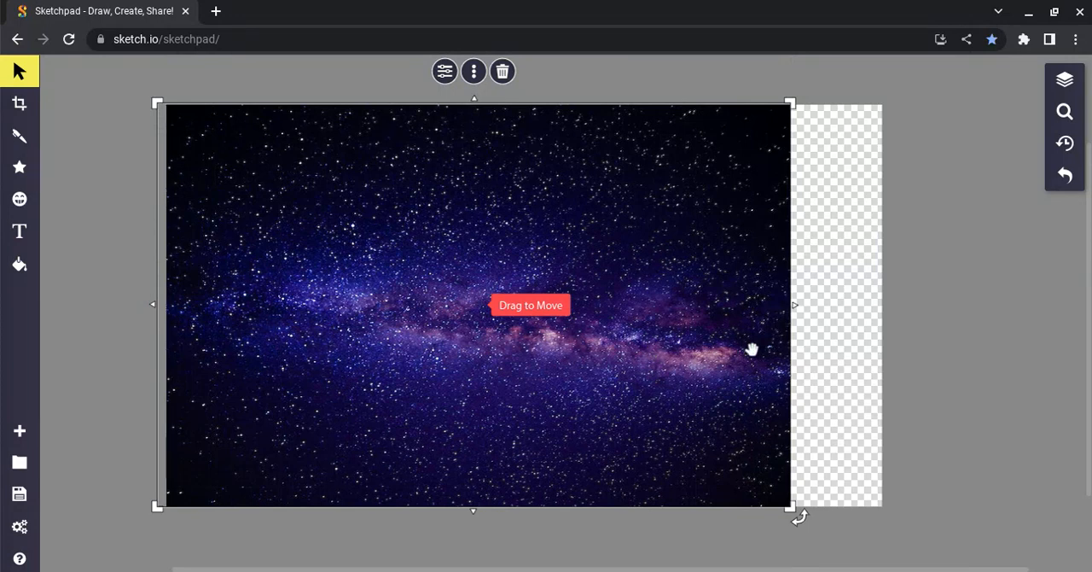
drag(790, 311, 895, 302)
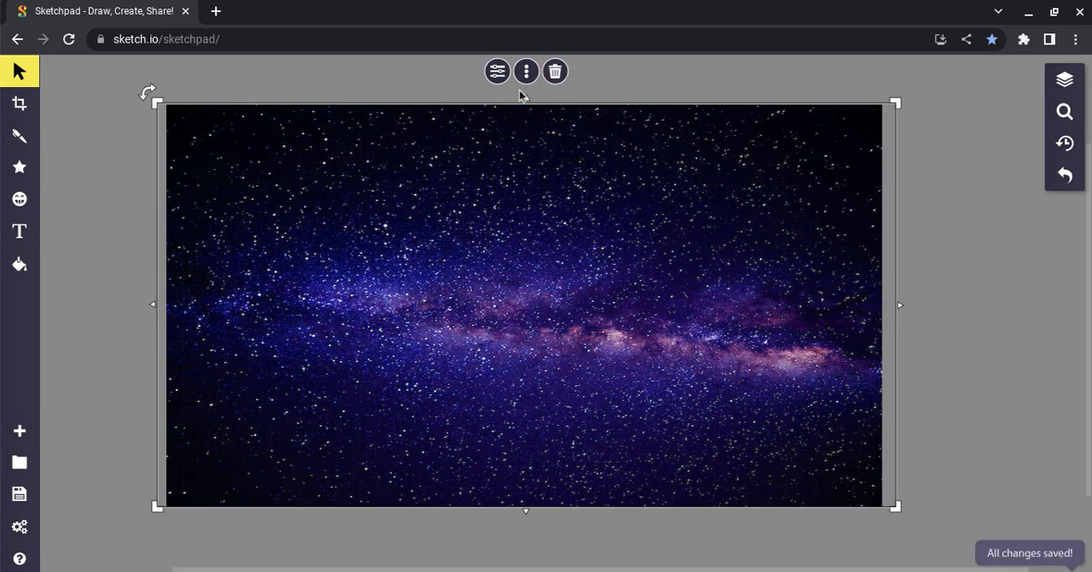
mouse_move(531, 99)
mouse_down()
mouse_move(536, 82)
mouse_move(526, 81)
mouse_up()
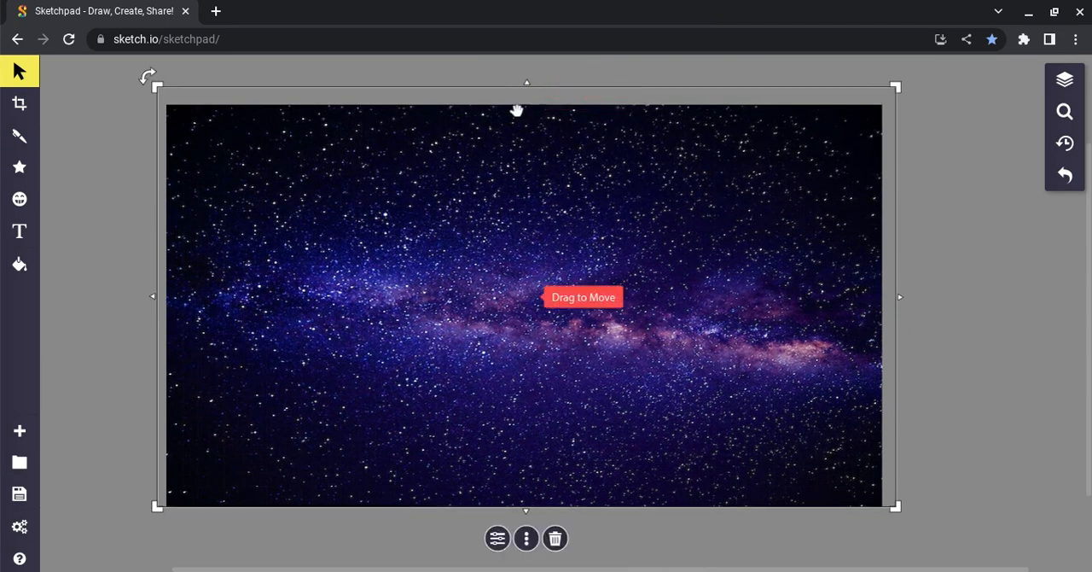
Lock the galaxy background image and test that it cannot be moved.
right_click(255, 233)
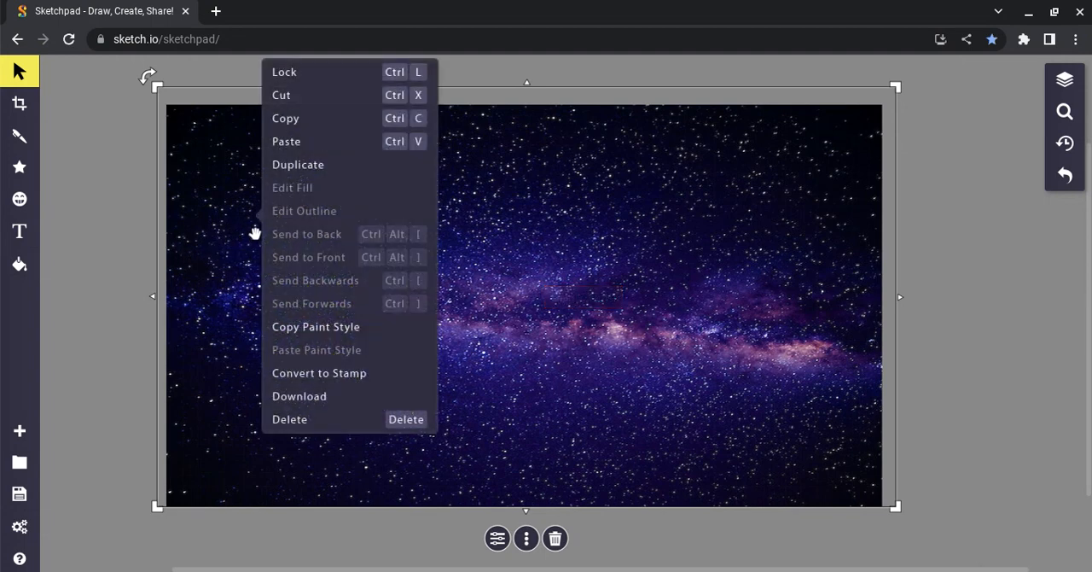
click(345, 76)
drag(299, 199, 586, 320)
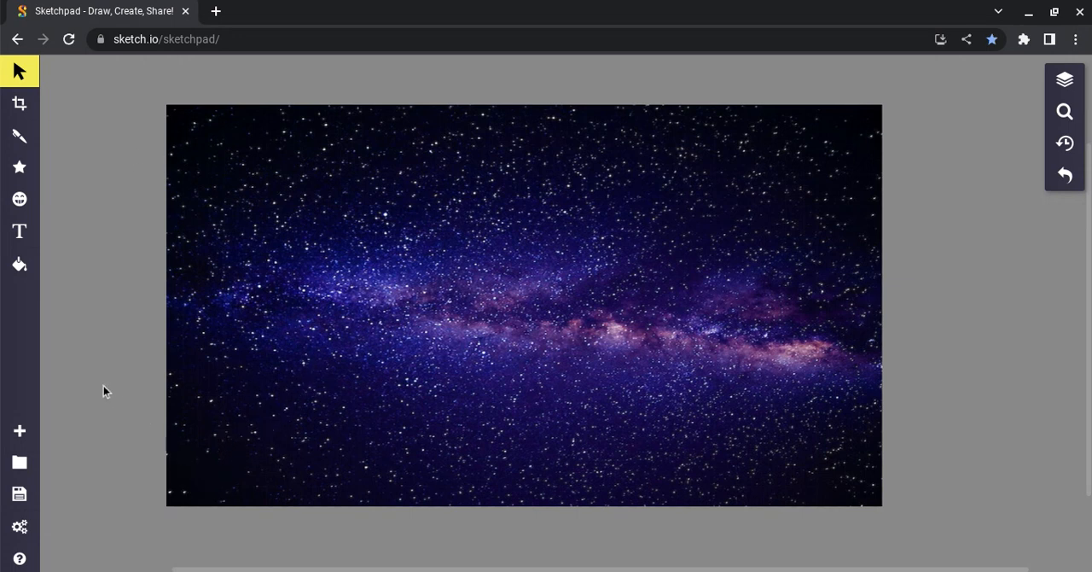
Load the cut-out portrait unnamed.png from Downloads onto the galaxy background.
click(16, 201)
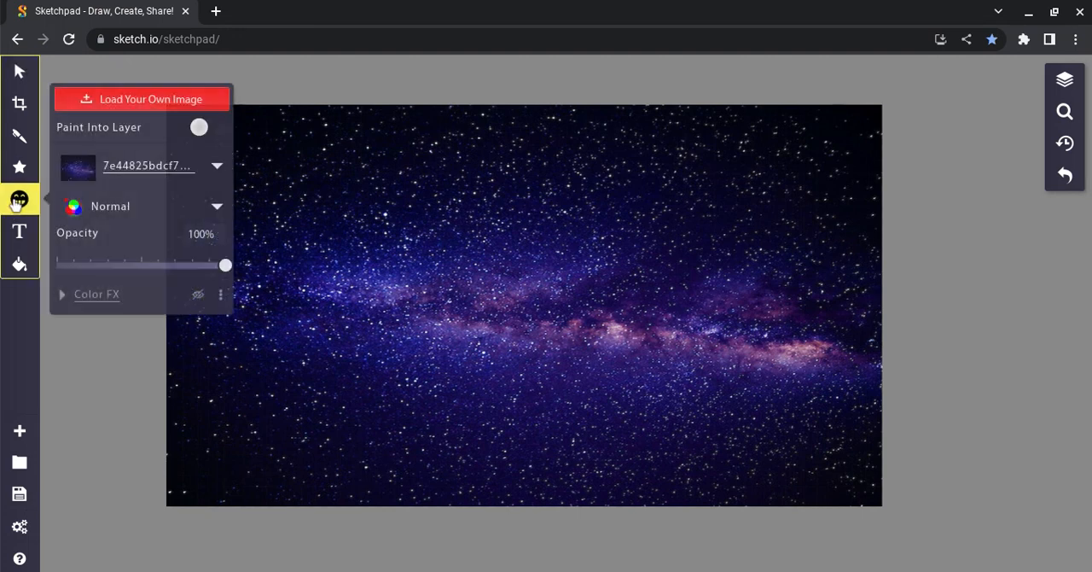
click(130, 96)
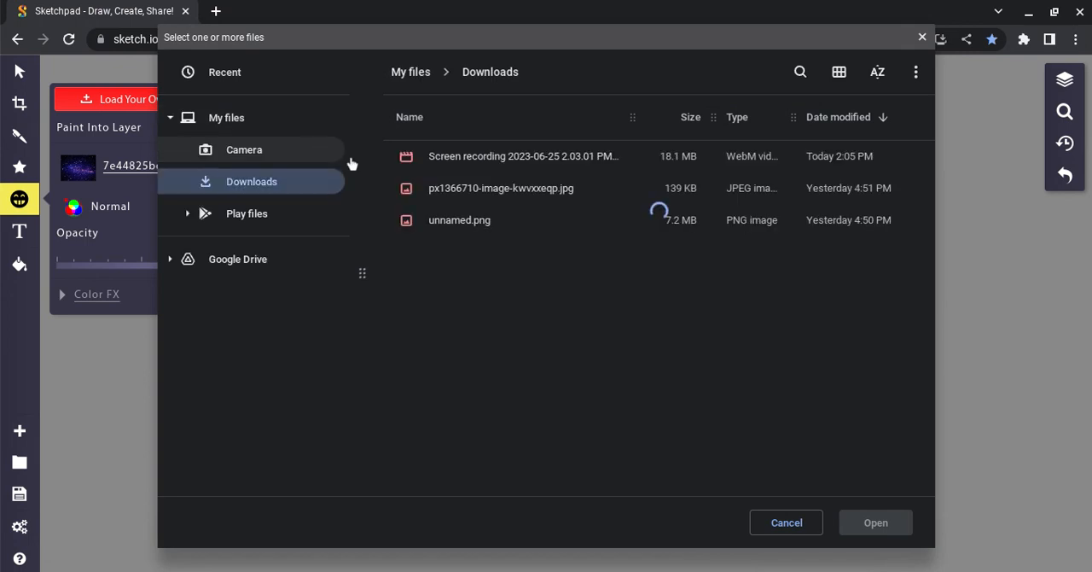
click(488, 222)
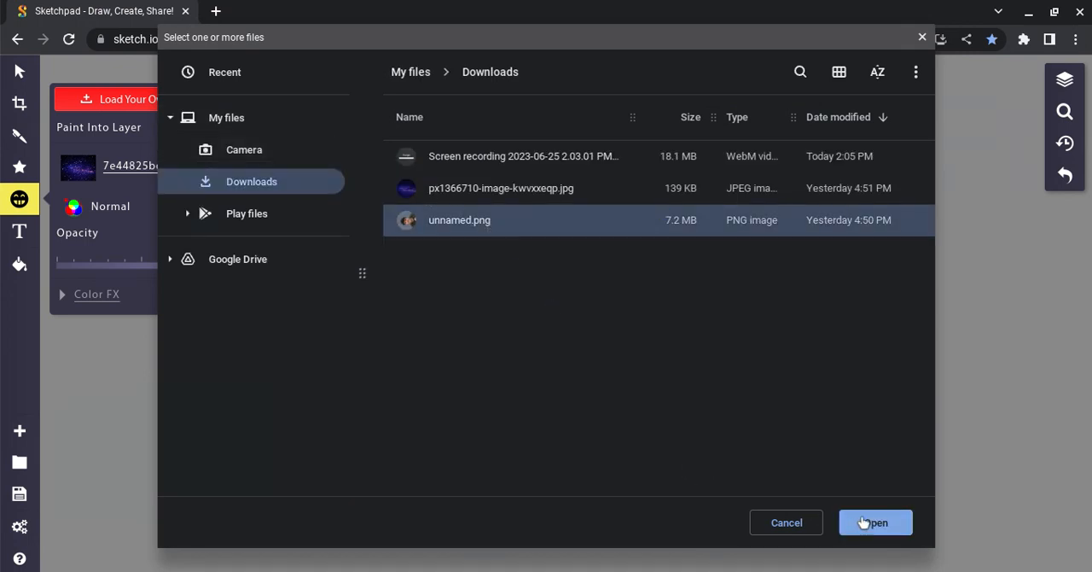
click(862, 522)
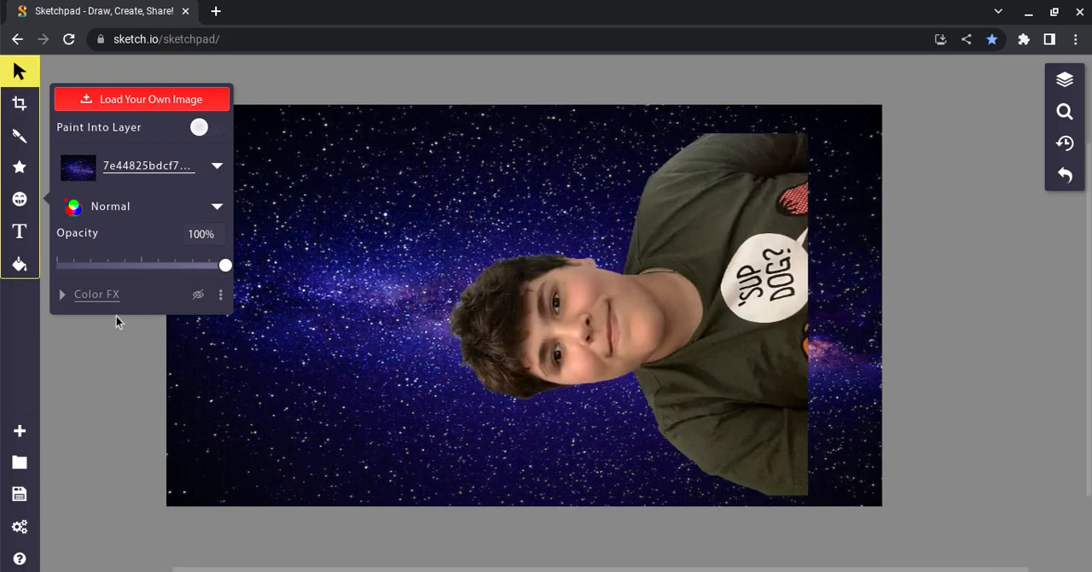
click(570, 297)
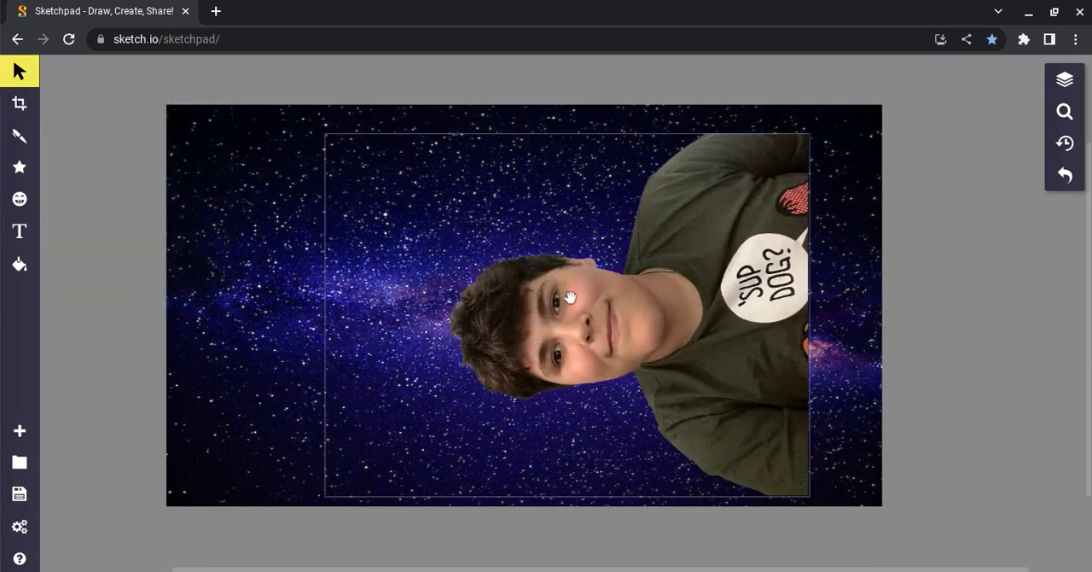
Rotate the sideways portrait roughly upright and move it to the lower-left part of the canvas.
drag(580, 303, 369, 276)
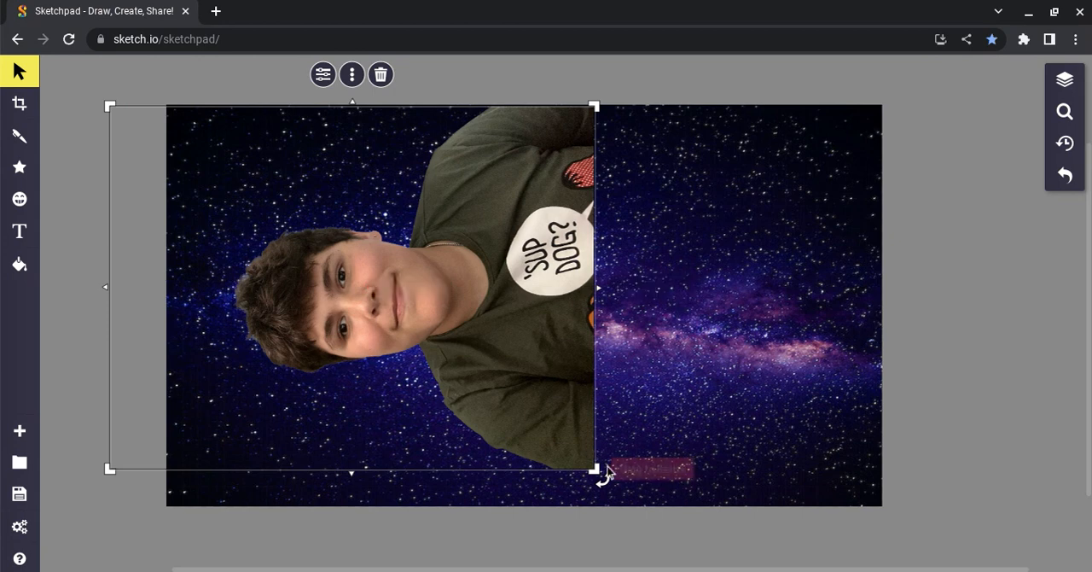
drag(610, 479, 235, 420)
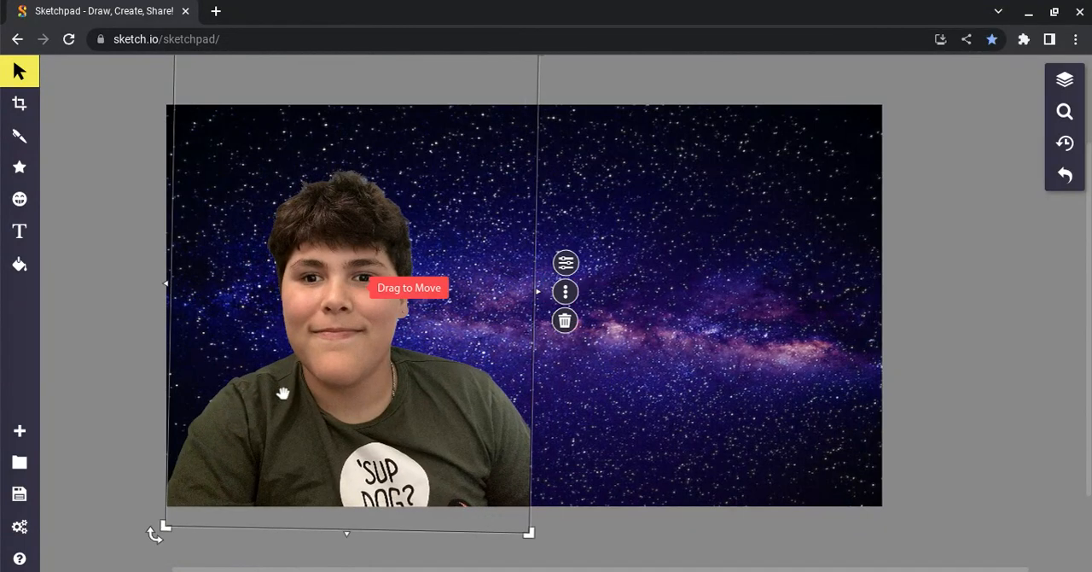
drag(342, 361, 302, 394)
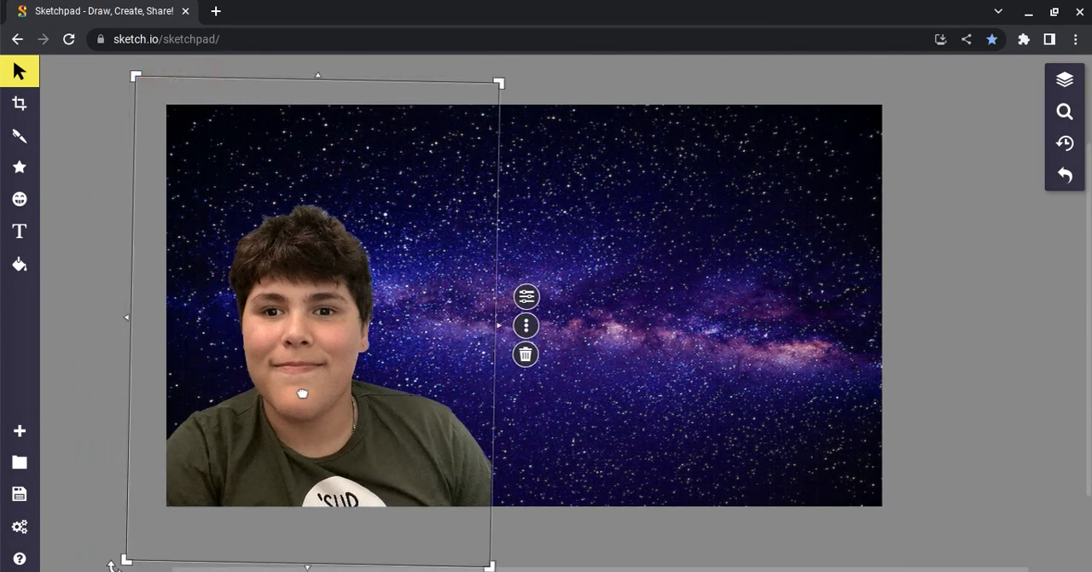
click(98, 249)
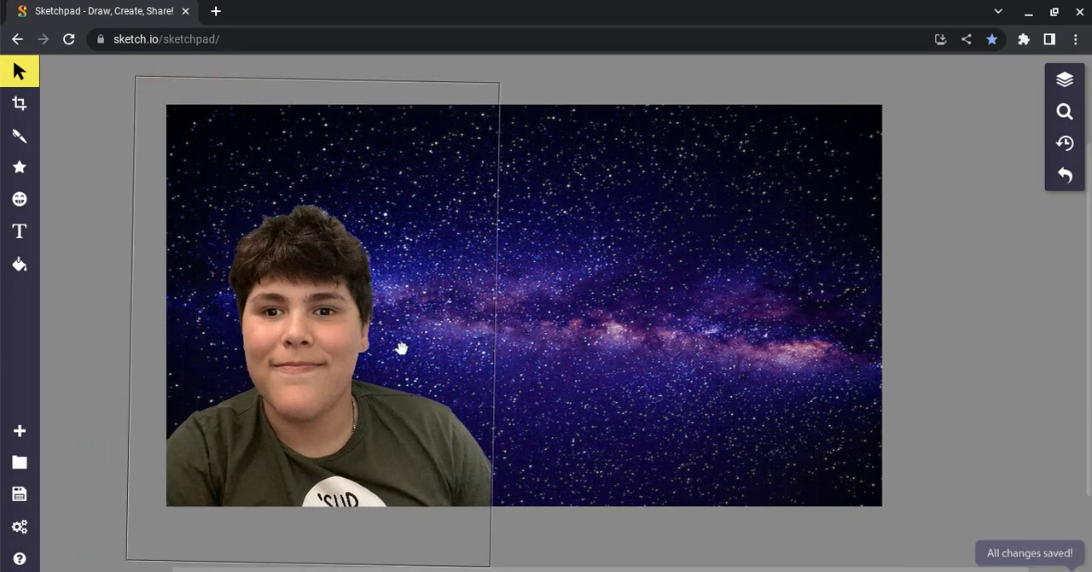
Straighten the portrait's rotation to exactly 90° and reposition it against the canvas's lower-left corner.
click(353, 378)
drag(353, 378, 400, 249)
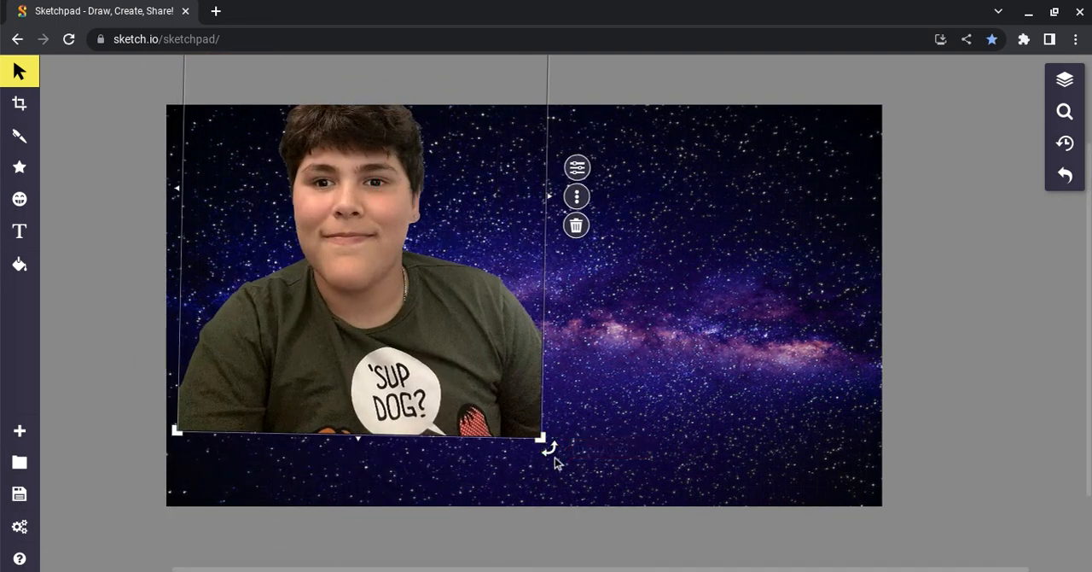
drag(554, 461, 581, 433)
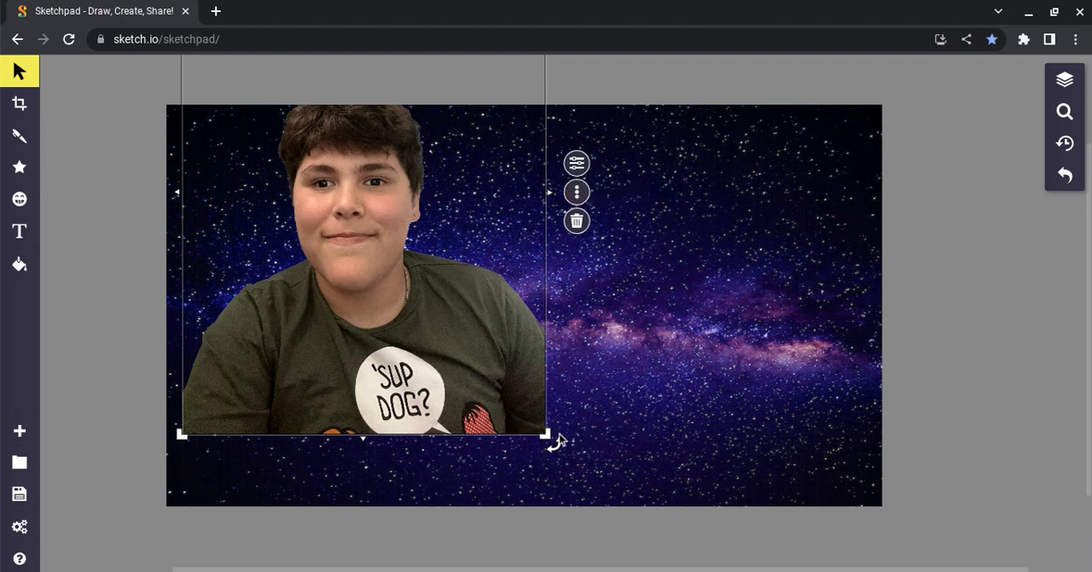
mouse_move(567, 443)
mouse_down()
mouse_move(581, 430)
mouse_move(573, 449)
mouse_up()
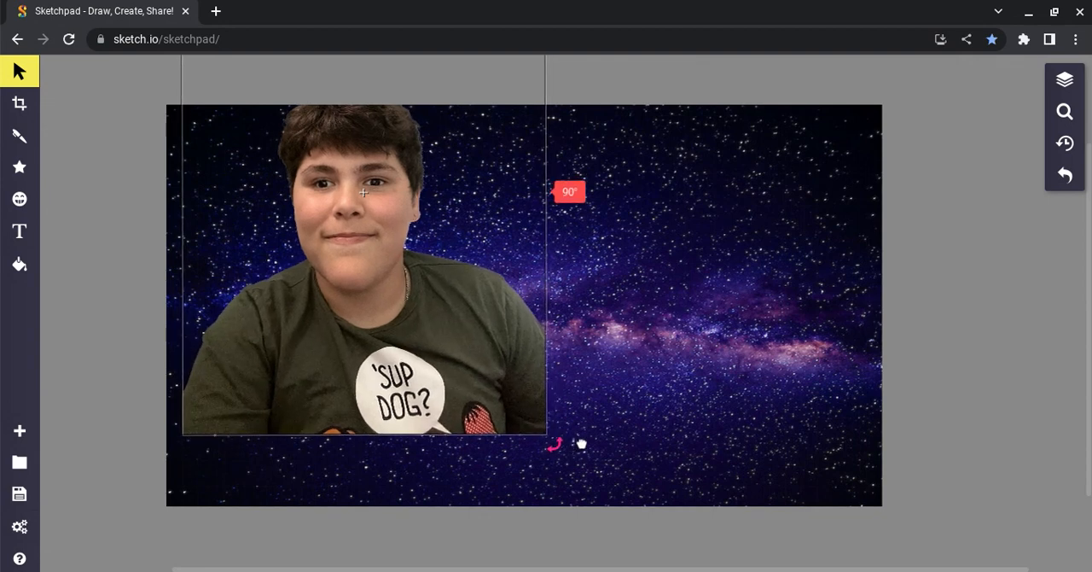
drag(375, 192, 348, 296)
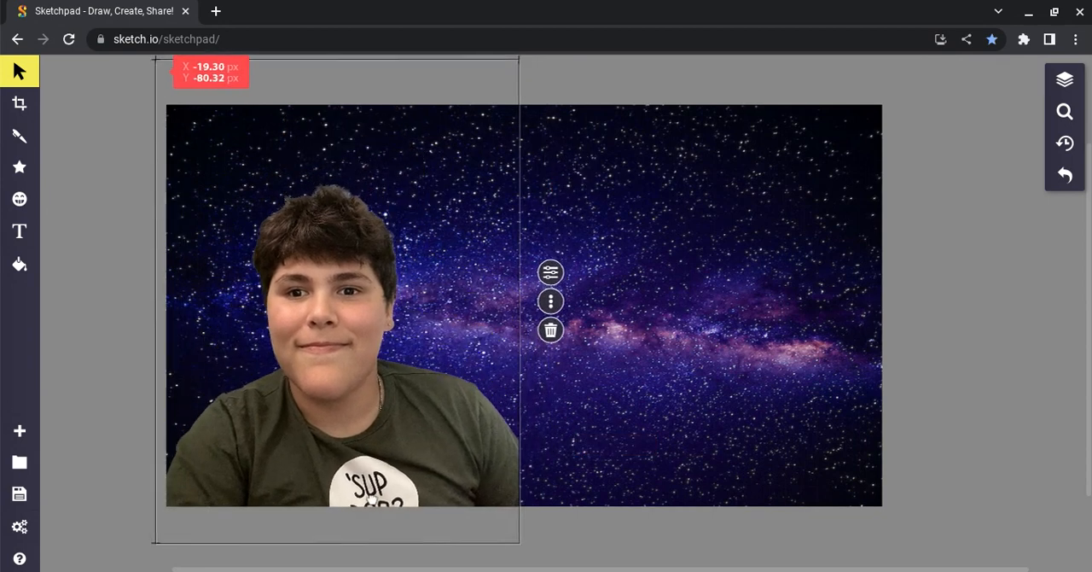
drag(367, 495, 353, 505)
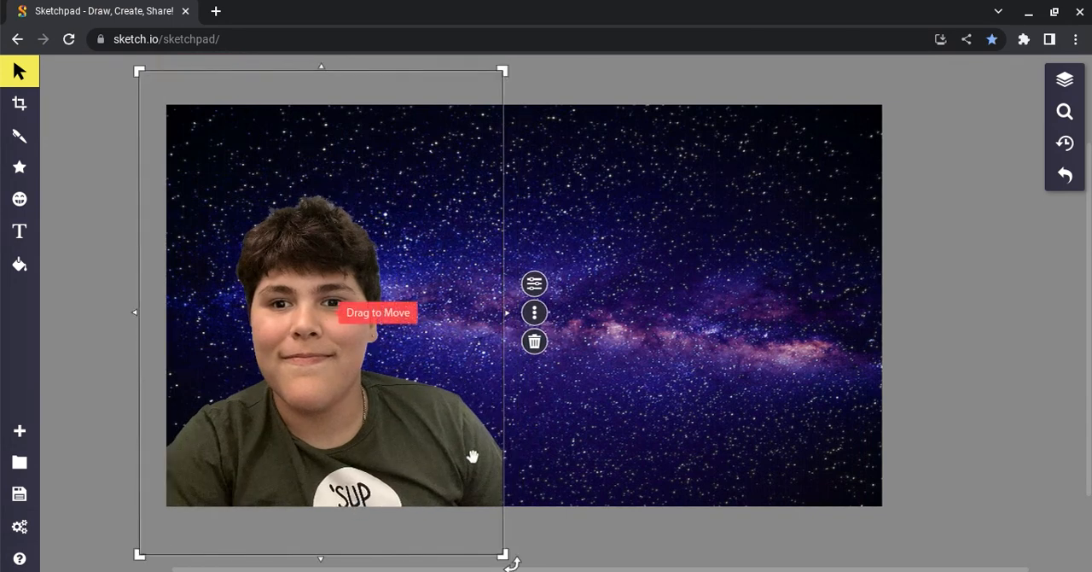
Move the portrait slightly further into the canvas's lower-left corner and deselect it.
click(683, 372)
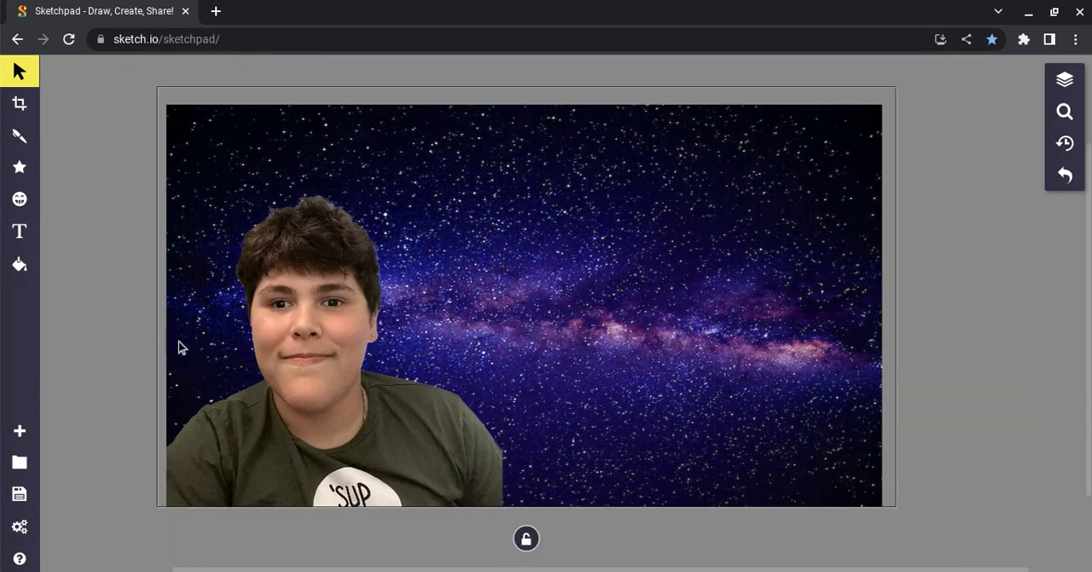
drag(285, 395, 256, 404)
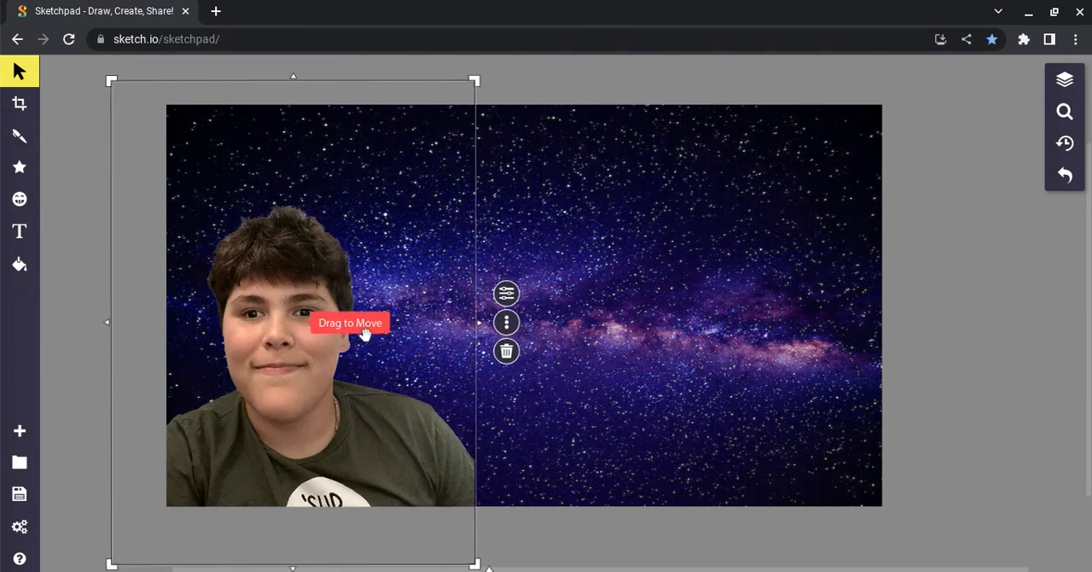
click(715, 206)
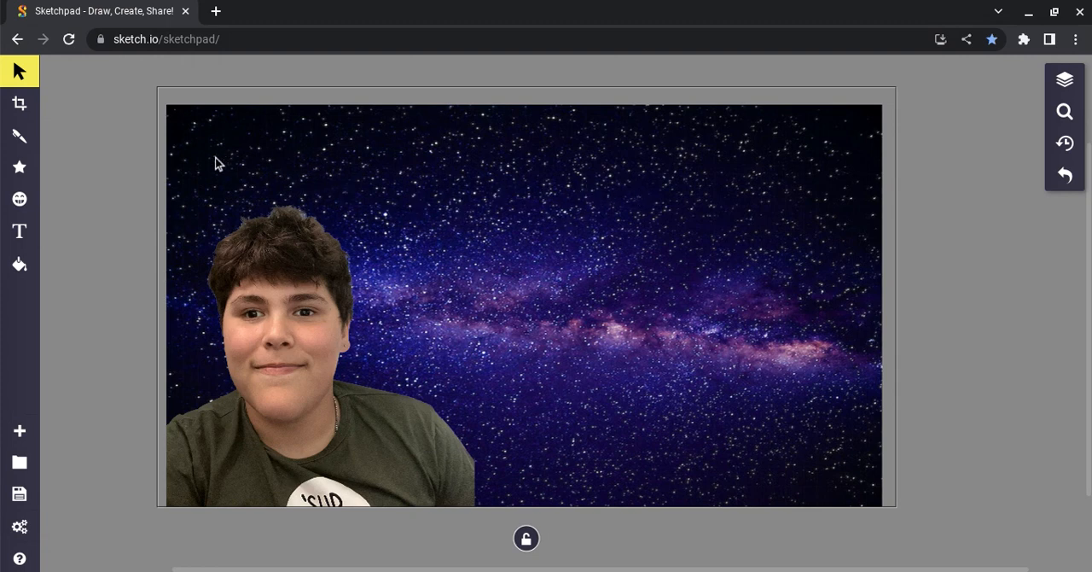
Start the Text tool and choose Acme as the font for the Fancy Text.
click(19, 233)
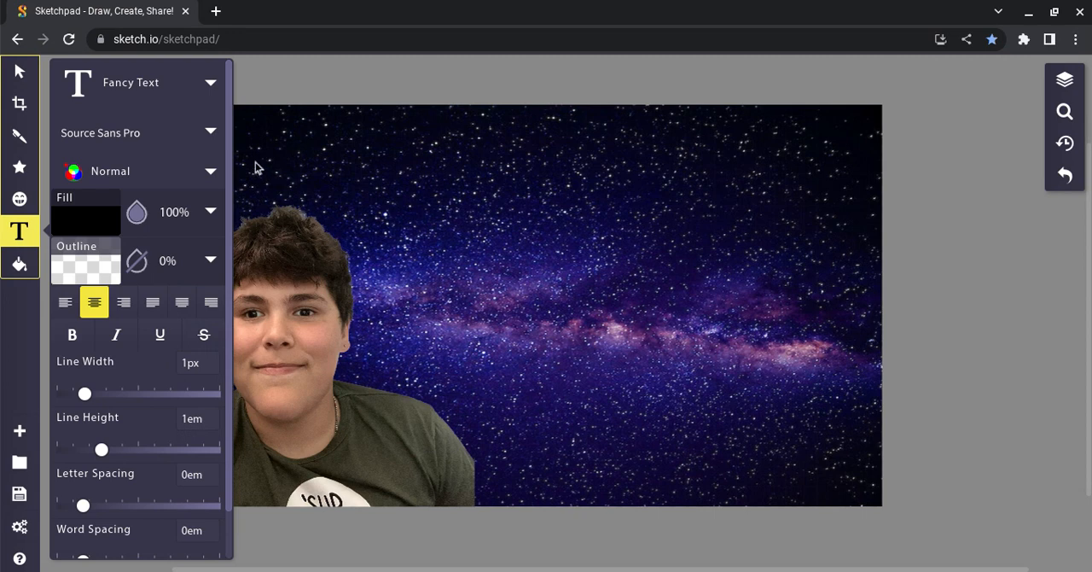
click(212, 135)
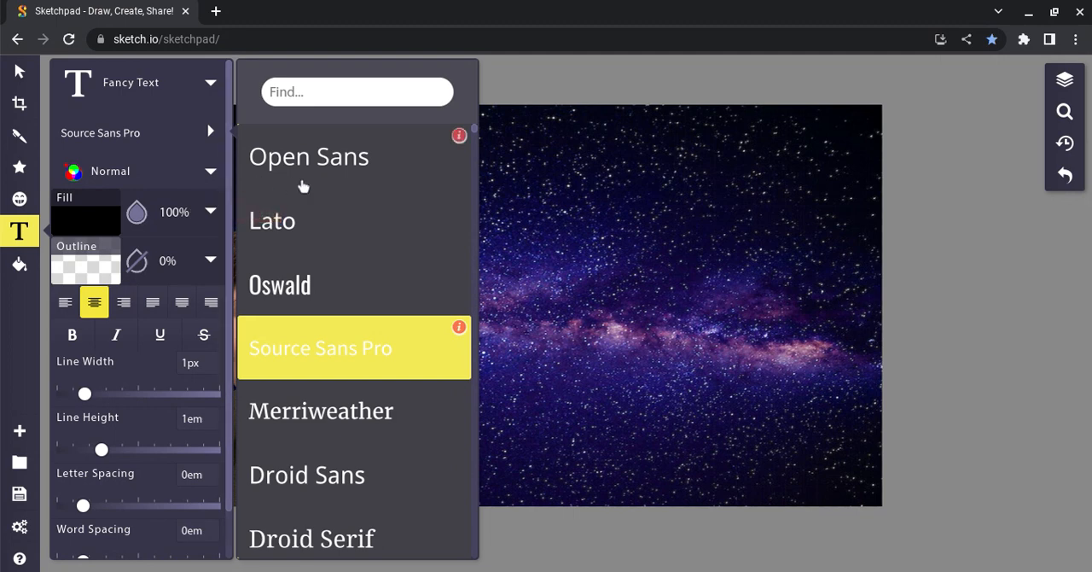
scroll(303, 186, down, 5)
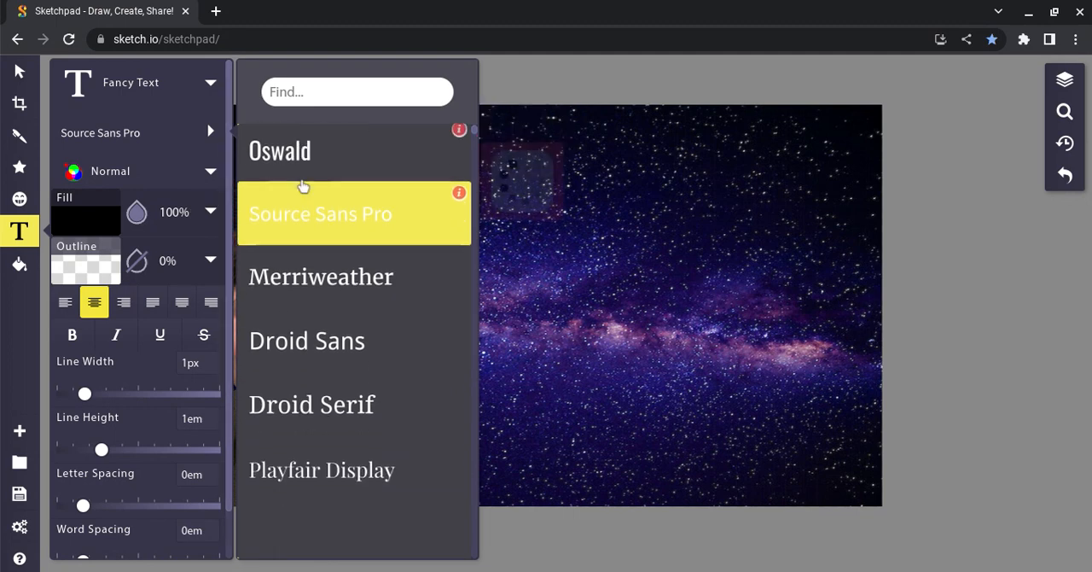
scroll(303, 187, down, 4)
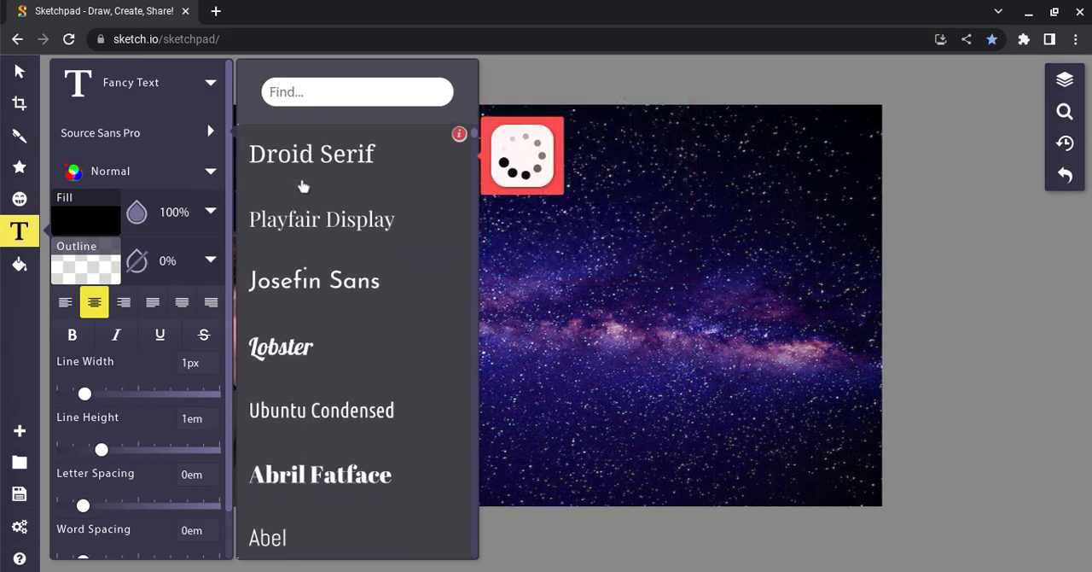
scroll(303, 186, down, 4)
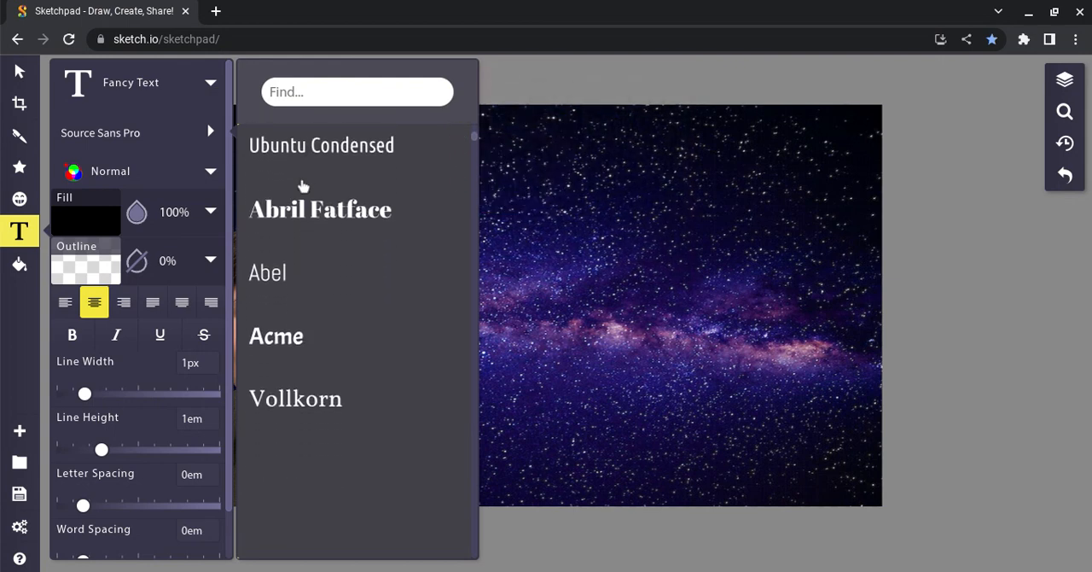
click(281, 324)
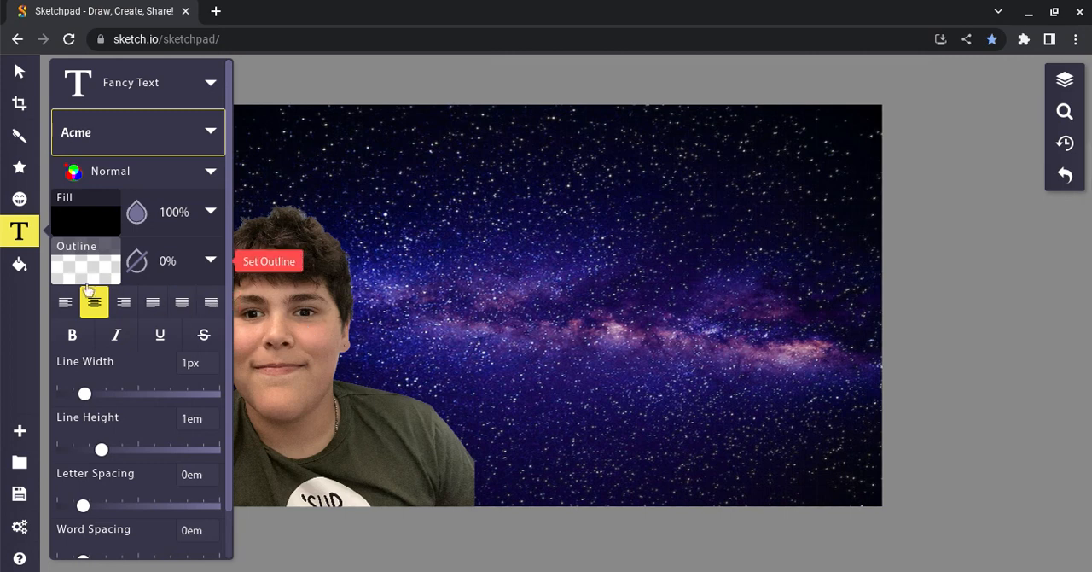
Place a text box on the galaxy beside the portrait reading "How To Make" with "a Thumbnail" on the second line.
click(477, 217)
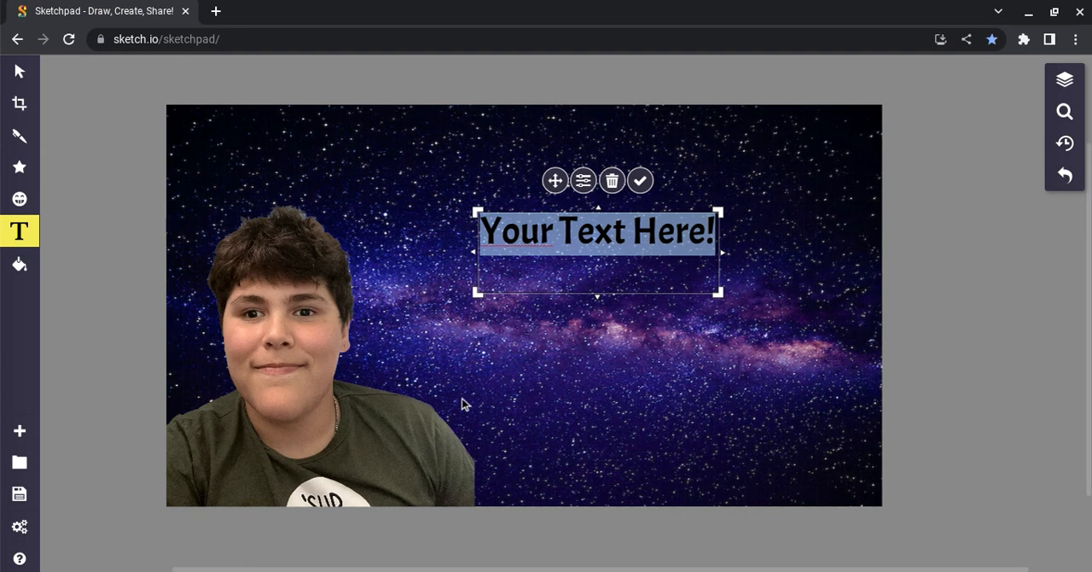
key(BackSpace)
text(H)
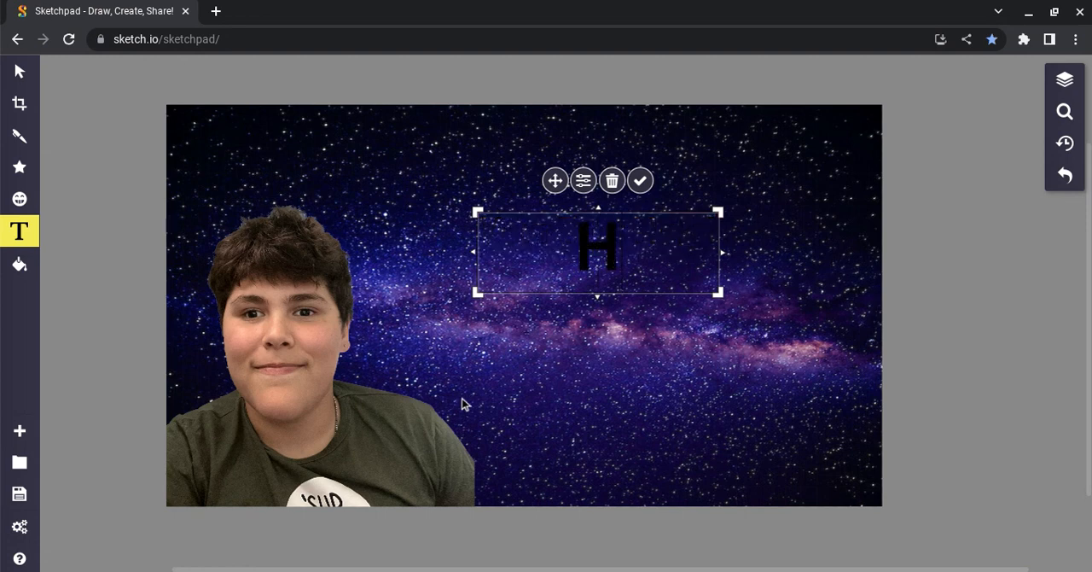
text(ow T)
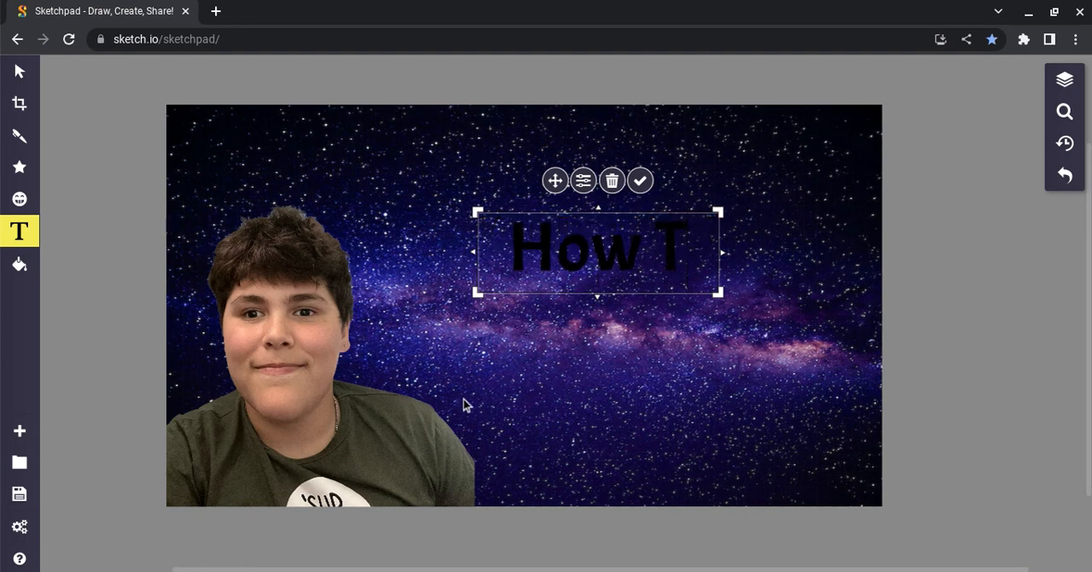
text(o Mak)
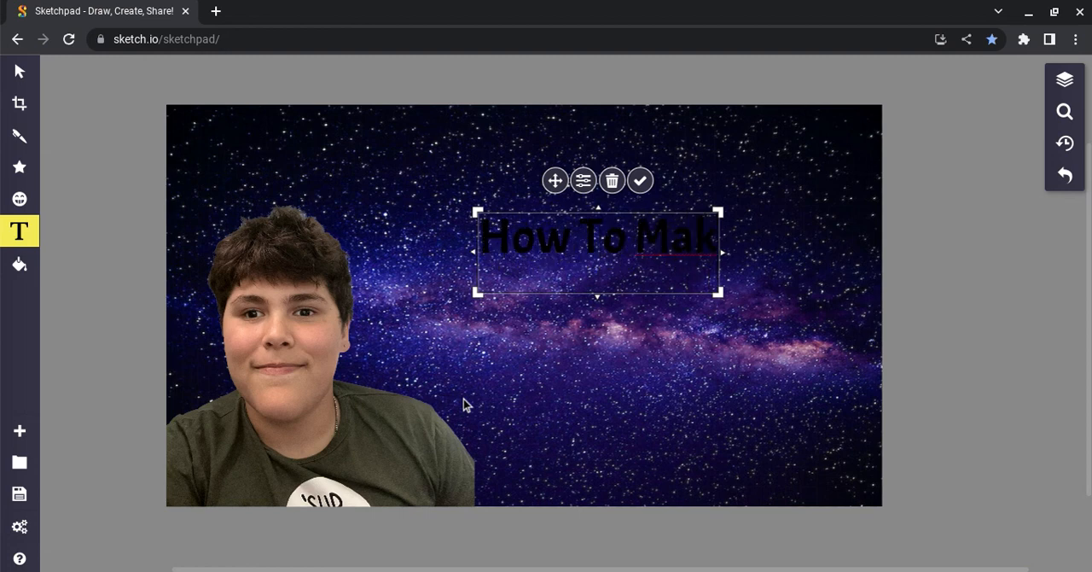
text(e)
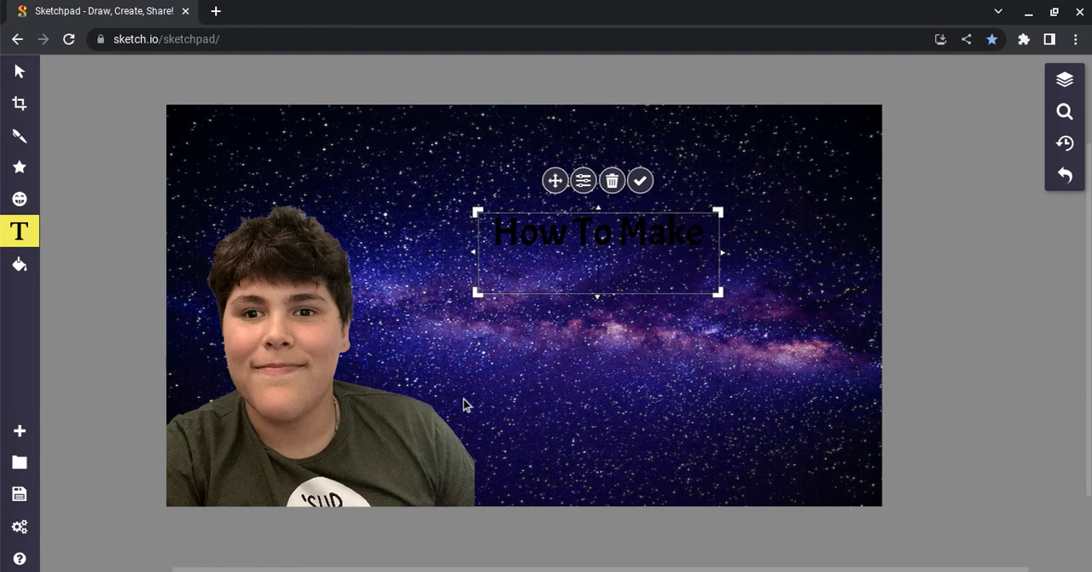
key(Return)
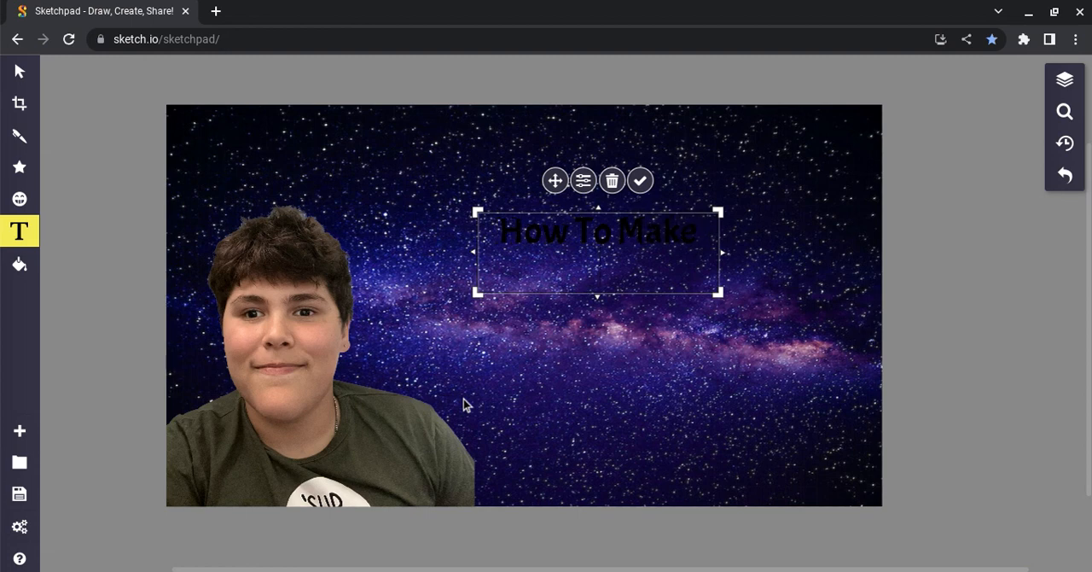
text(a)
text( Thu)
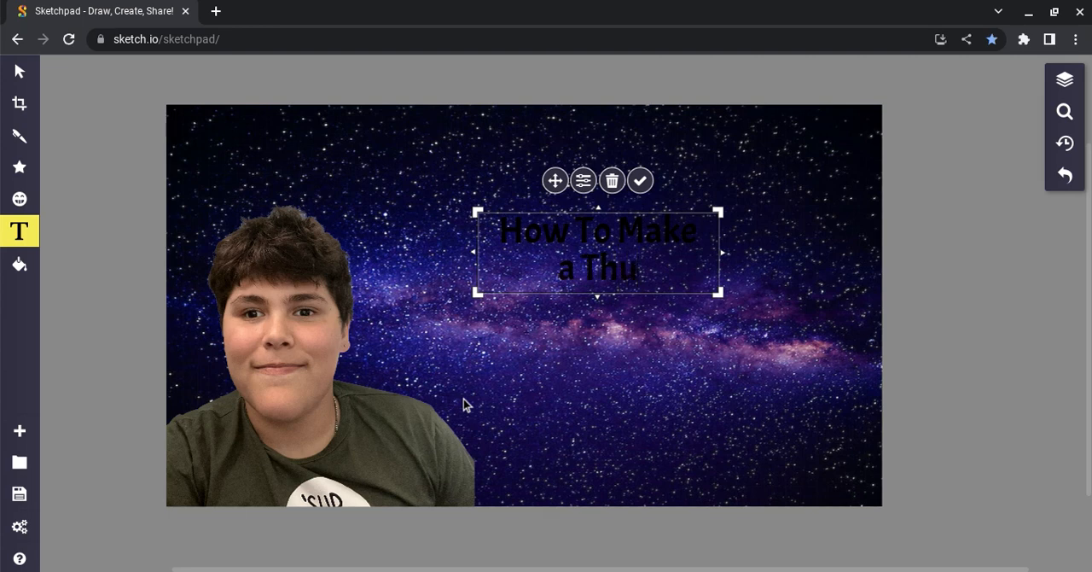
text(mbnak)
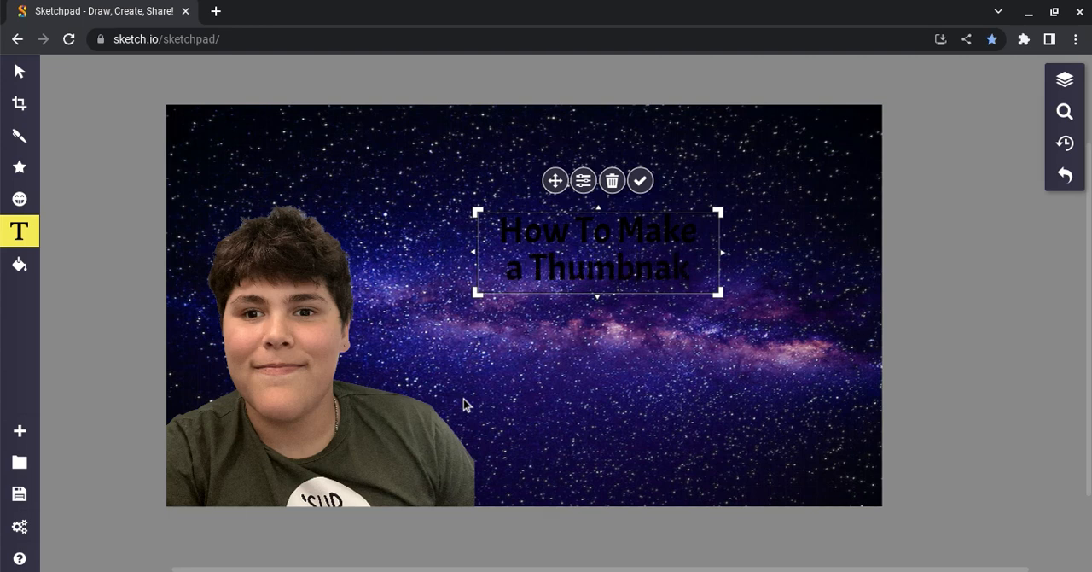
key(BackSpace)
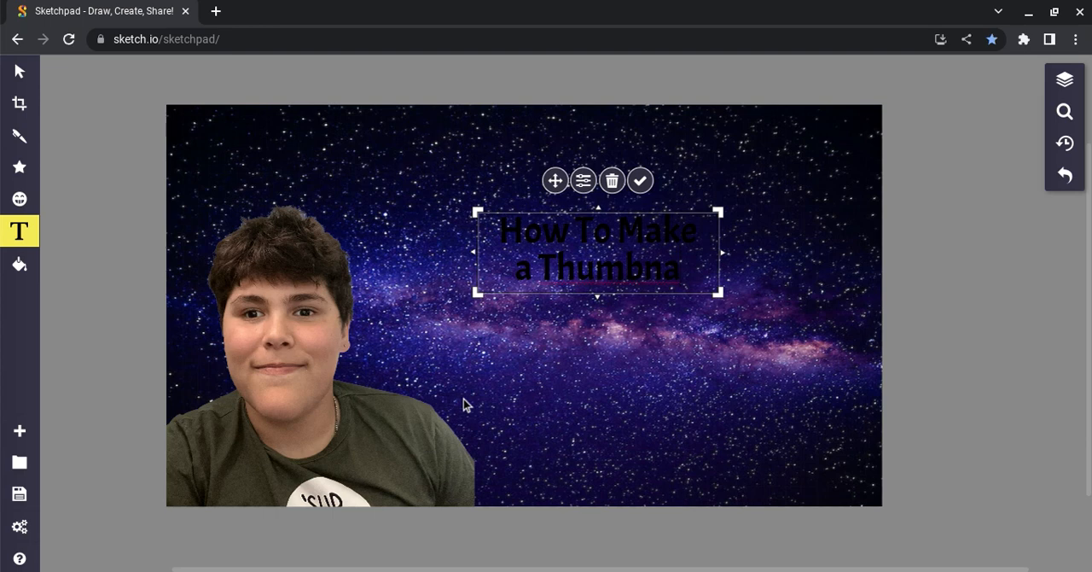
text(il)
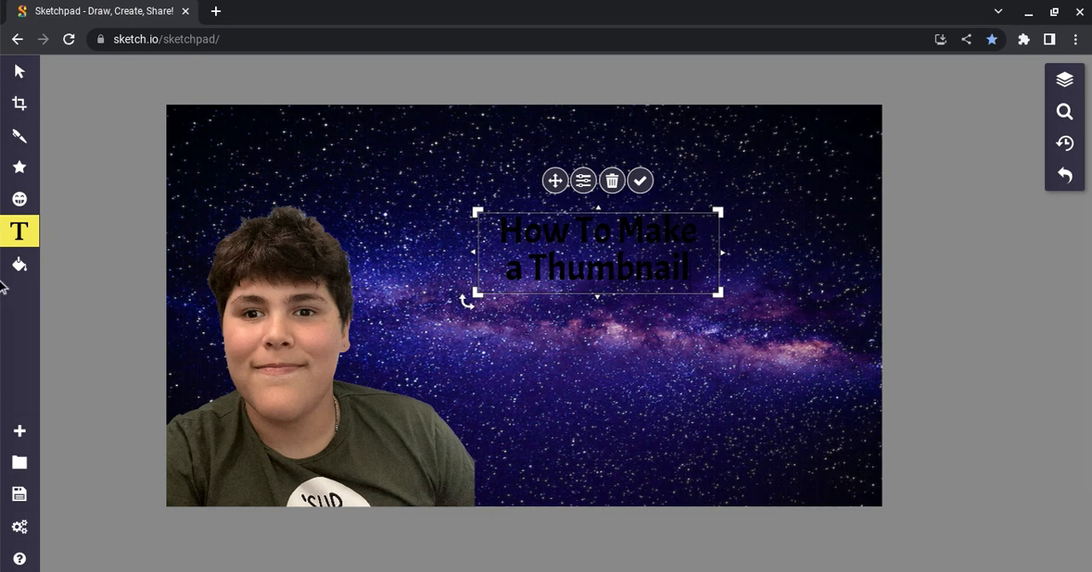
Set the title text's fill color to white (#FFFFFF) and finish editing the text.
click(25, 232)
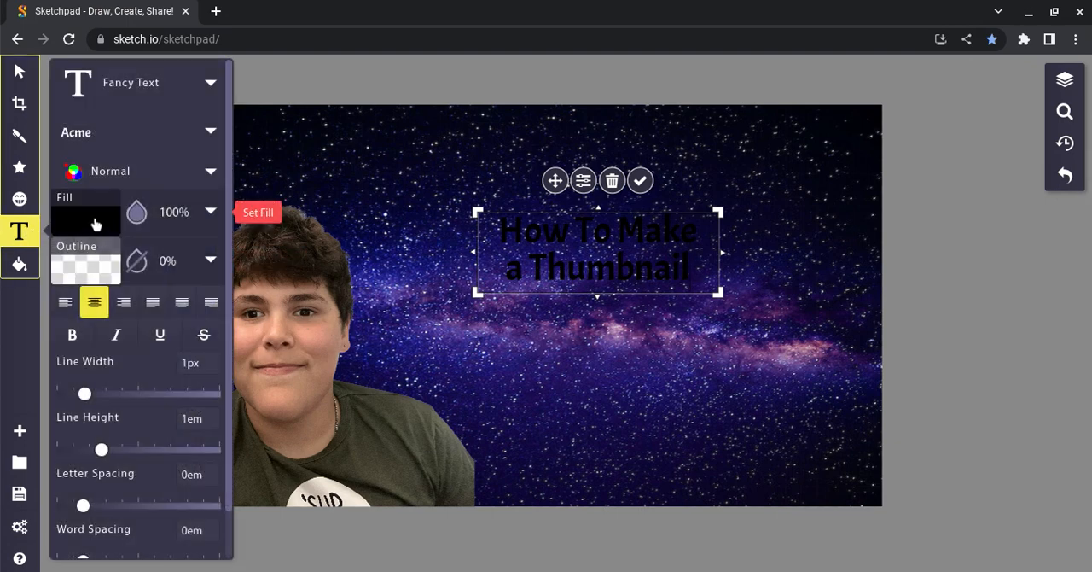
click(101, 222)
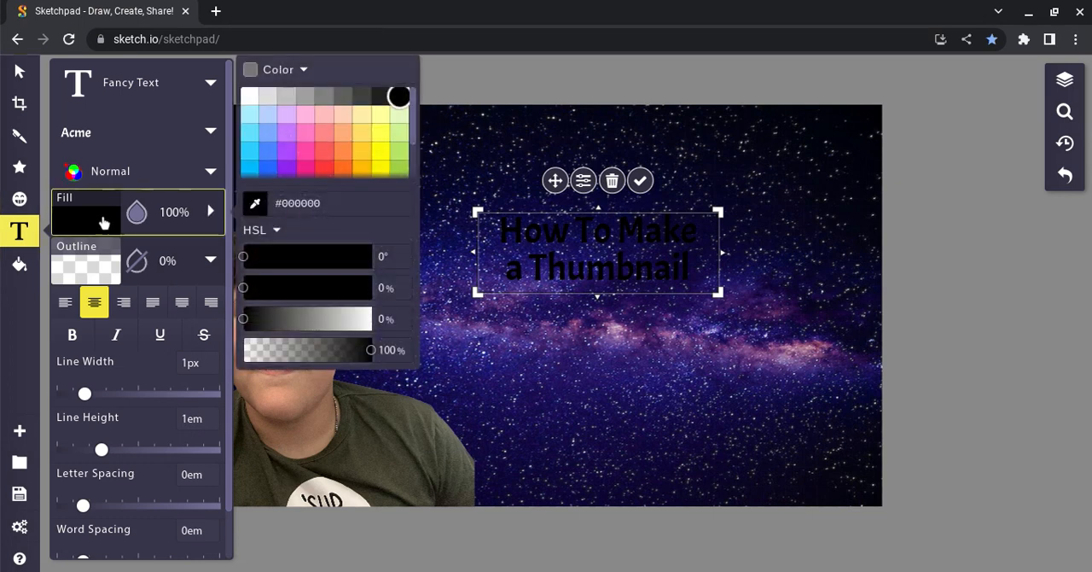
click(251, 98)
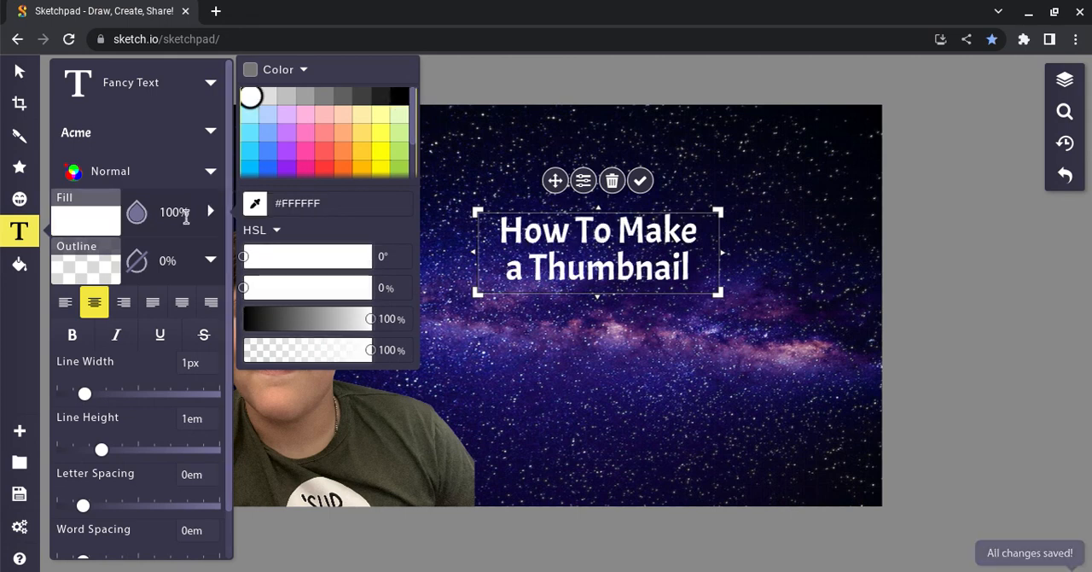
click(544, 298)
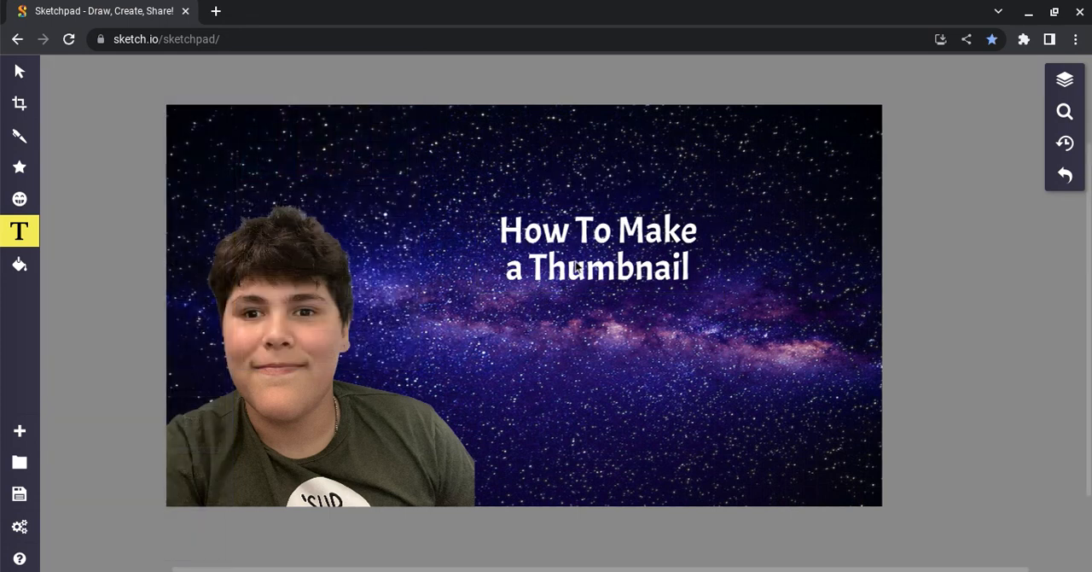
Enlarge the "How To Make a Thumbnail" title and move it to the canvas's lower-right area beside the portrait.
click(470, 287)
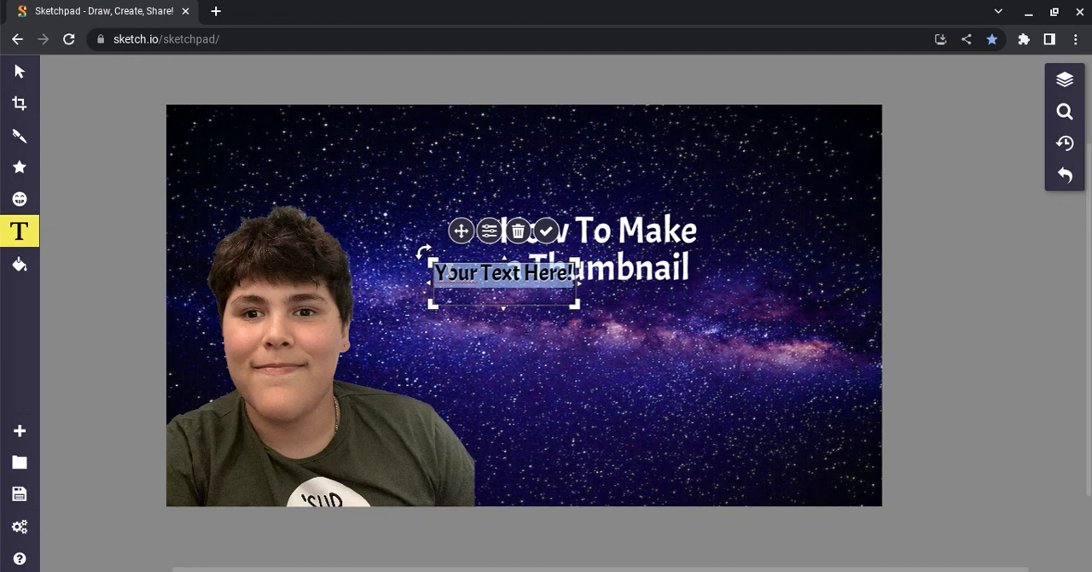
key(BackSpace)
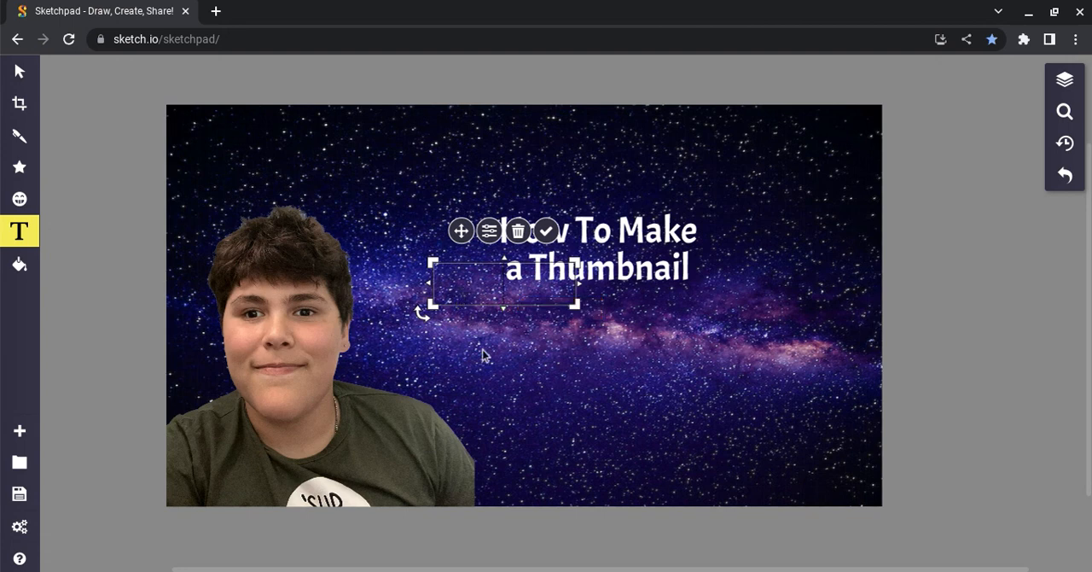
click(17, 66)
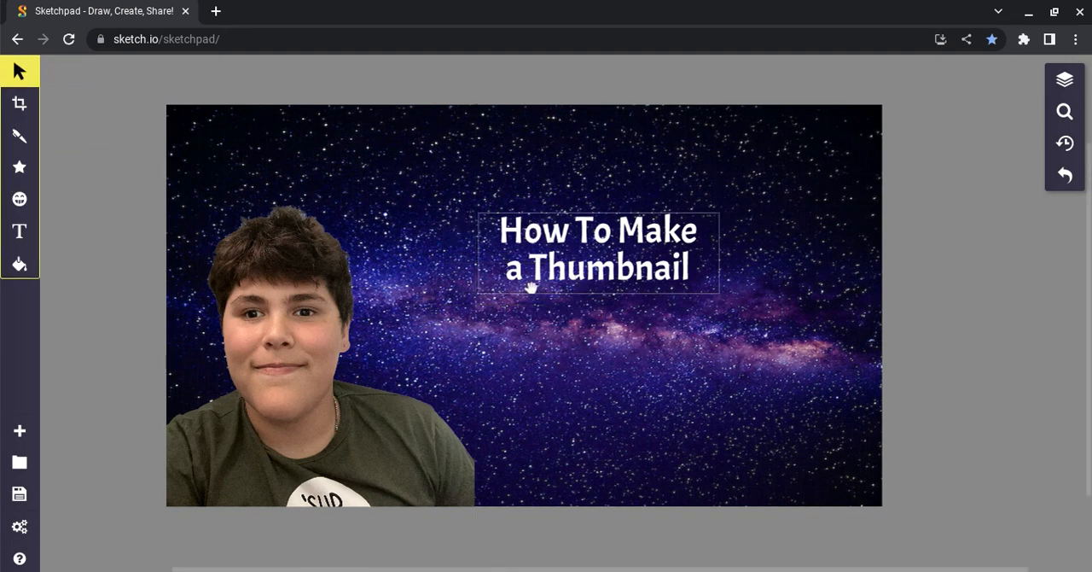
drag(545, 270, 467, 282)
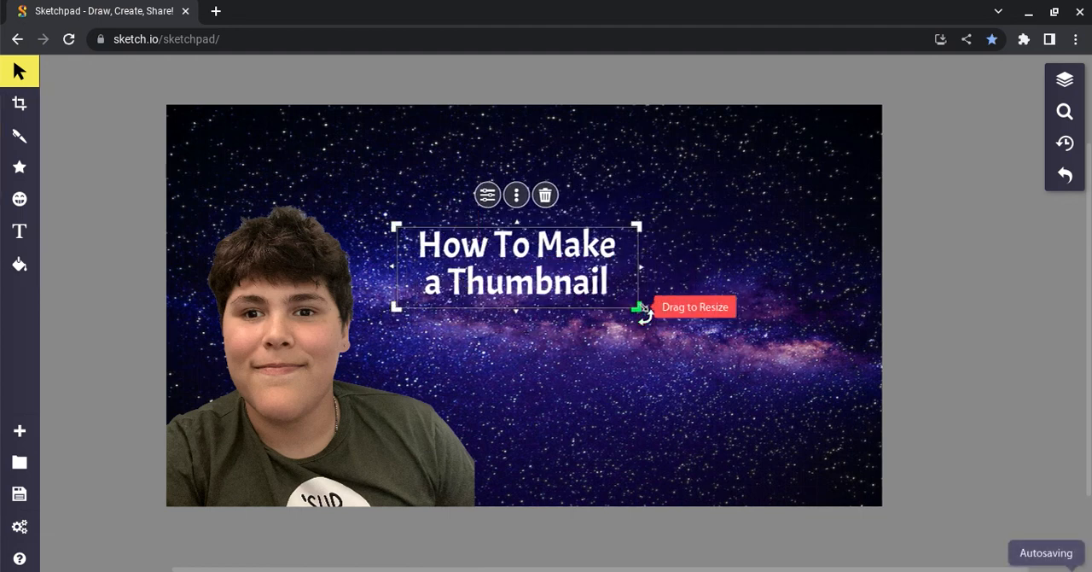
drag(641, 309, 714, 369)
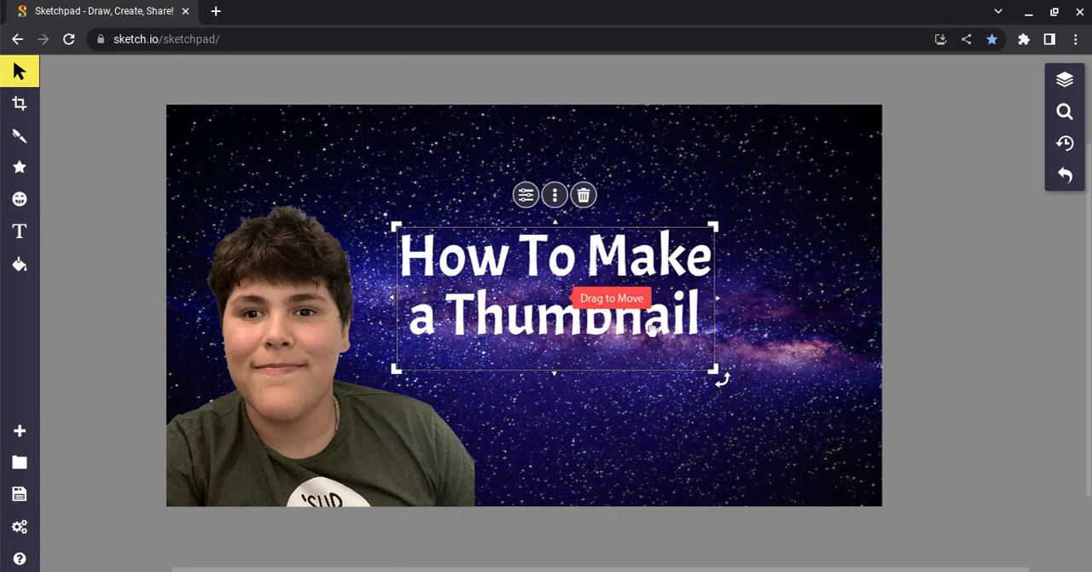
drag(649, 325, 752, 465)
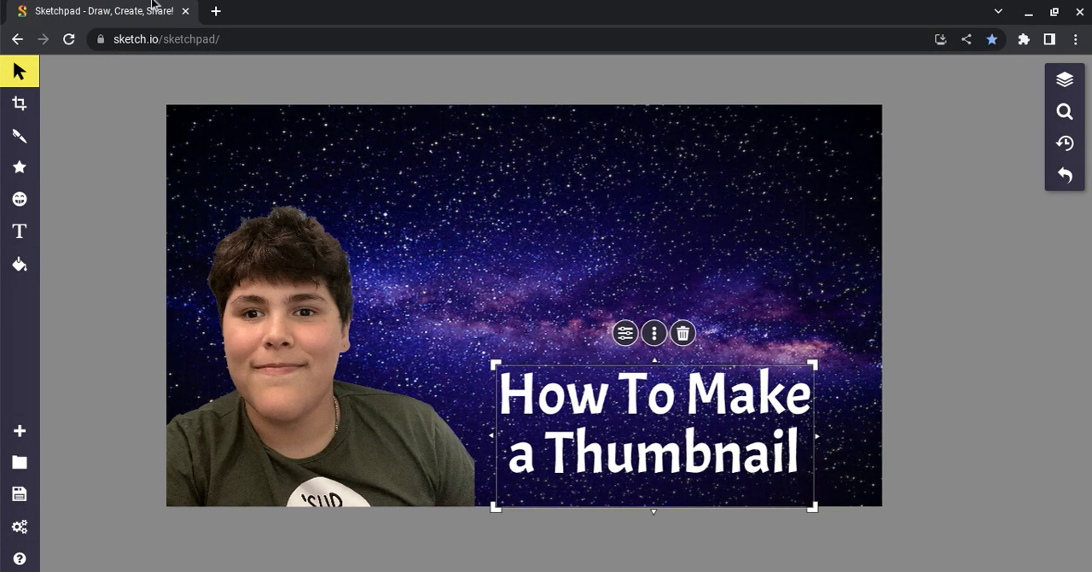
Search Google in a new browser tab for "Youtube Logo" and show the image results.
click(218, 11)
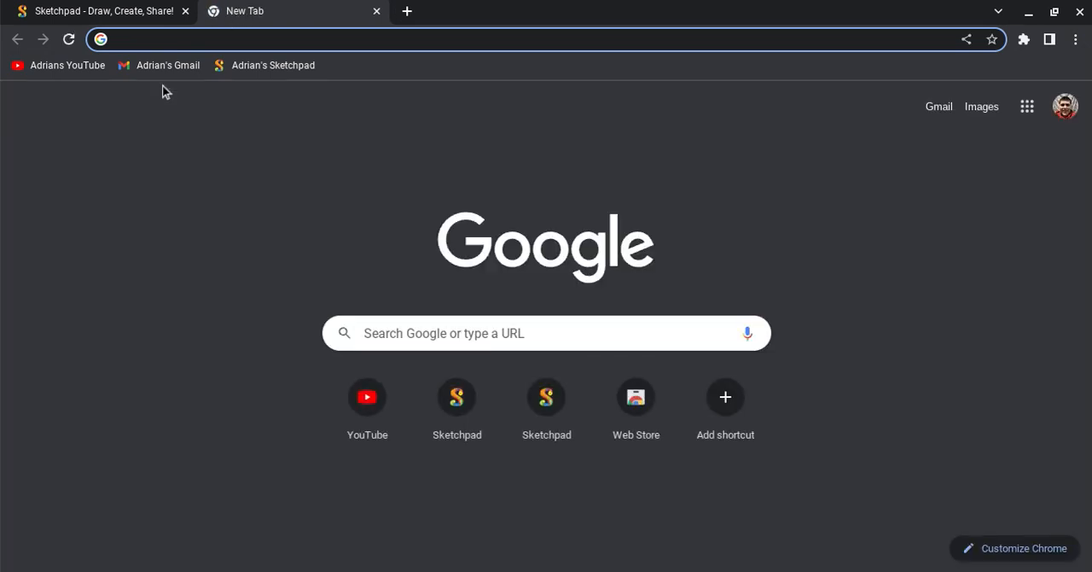
text(You)
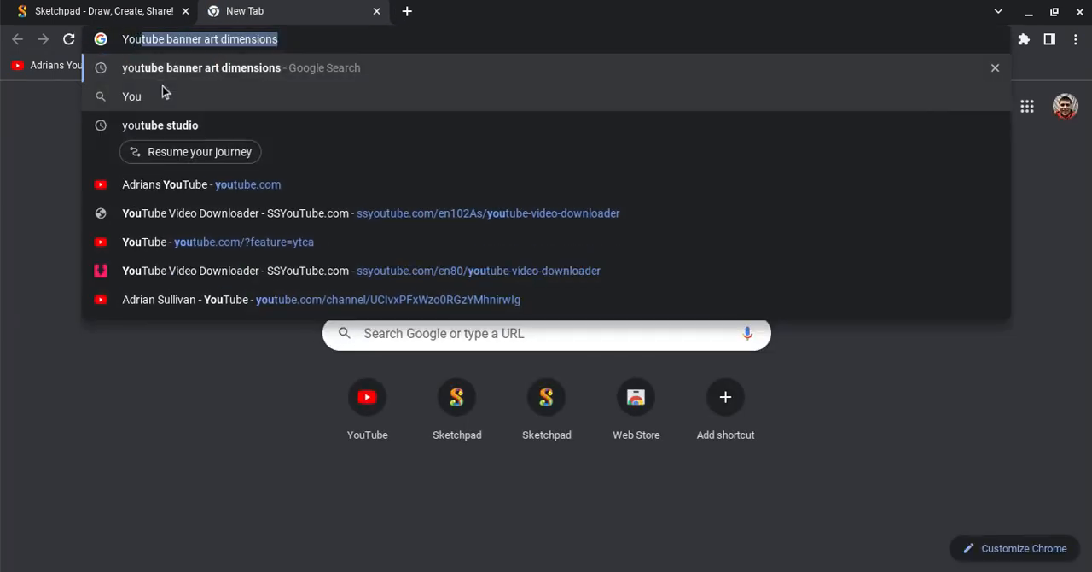
text(tube)
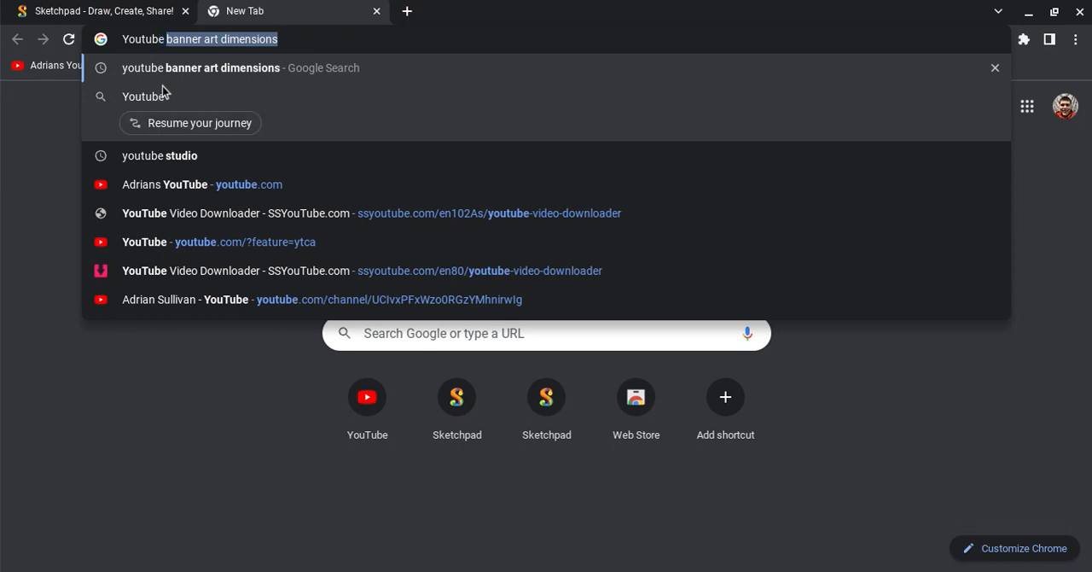
text( Logo)
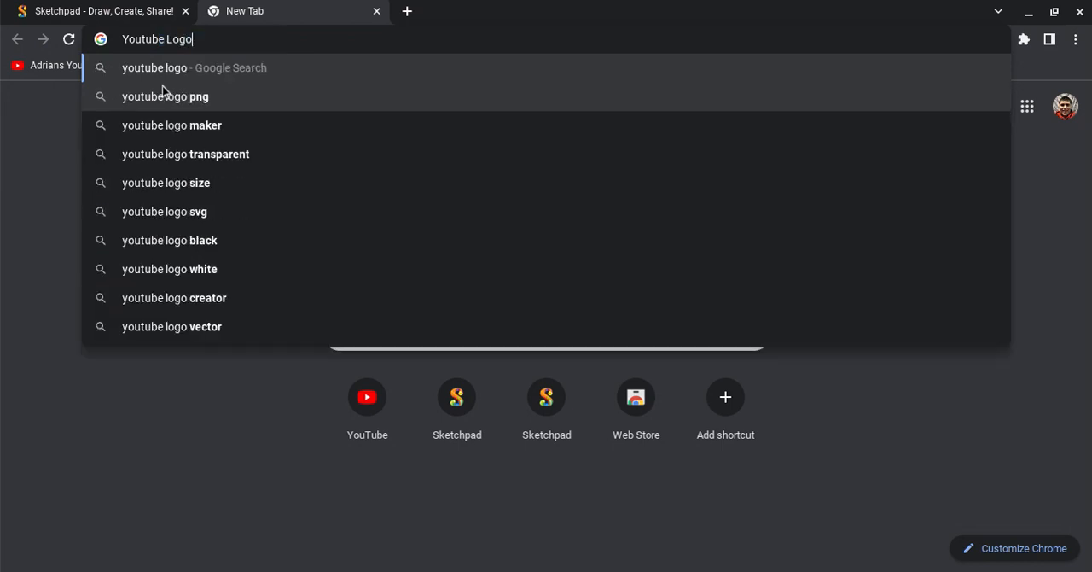
key(Return)
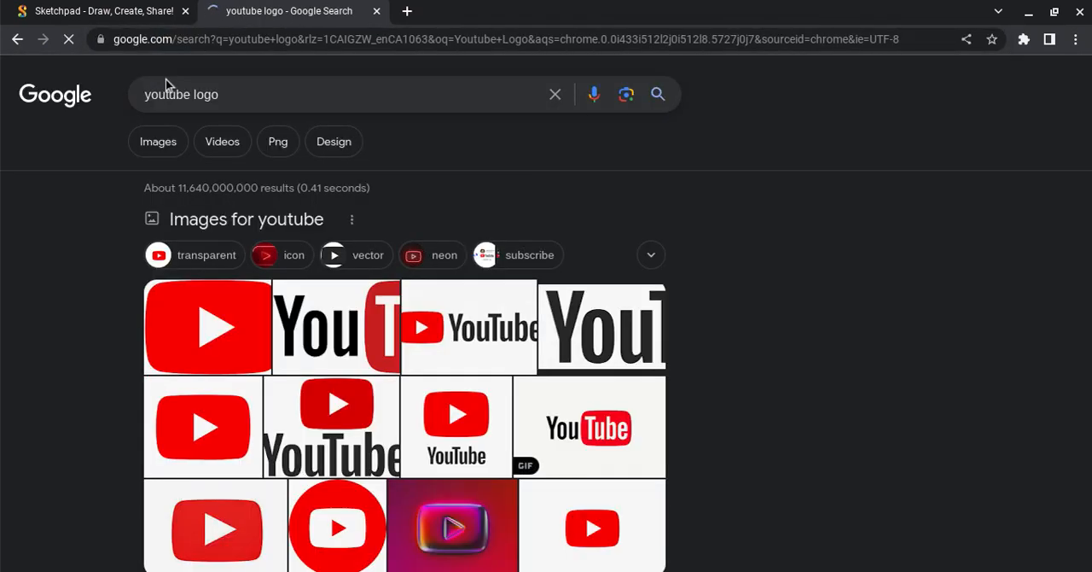
click(159, 145)
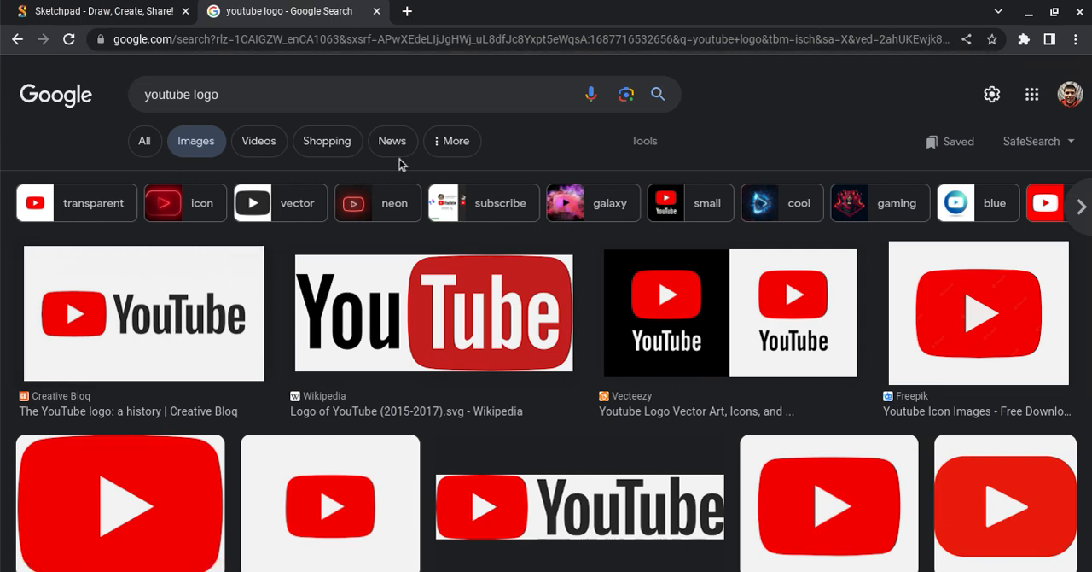
Filter the YouTube logo image results to transparent images only.
click(640, 139)
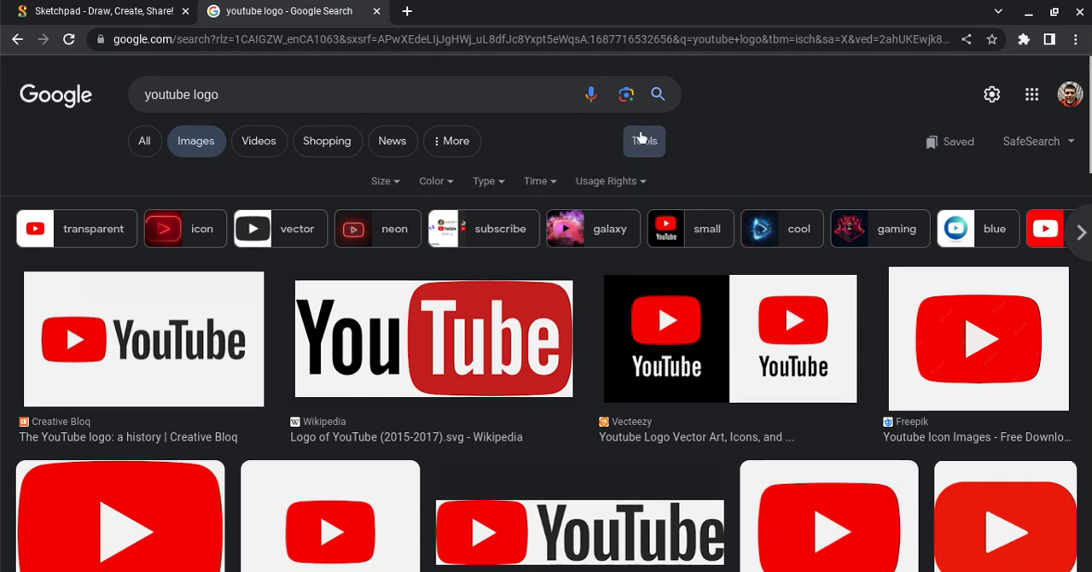
click(433, 180)
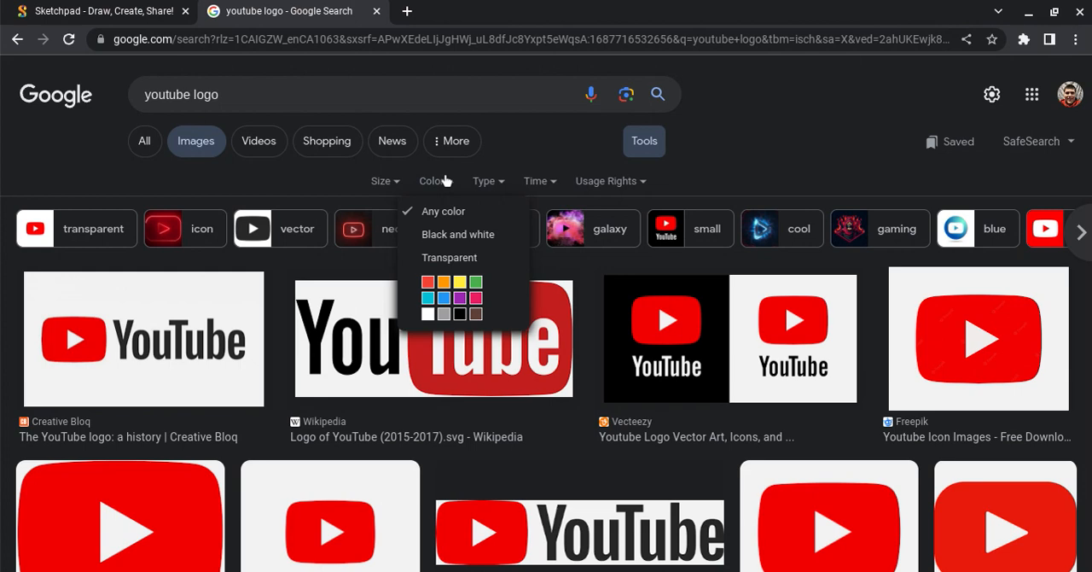
click(472, 260)
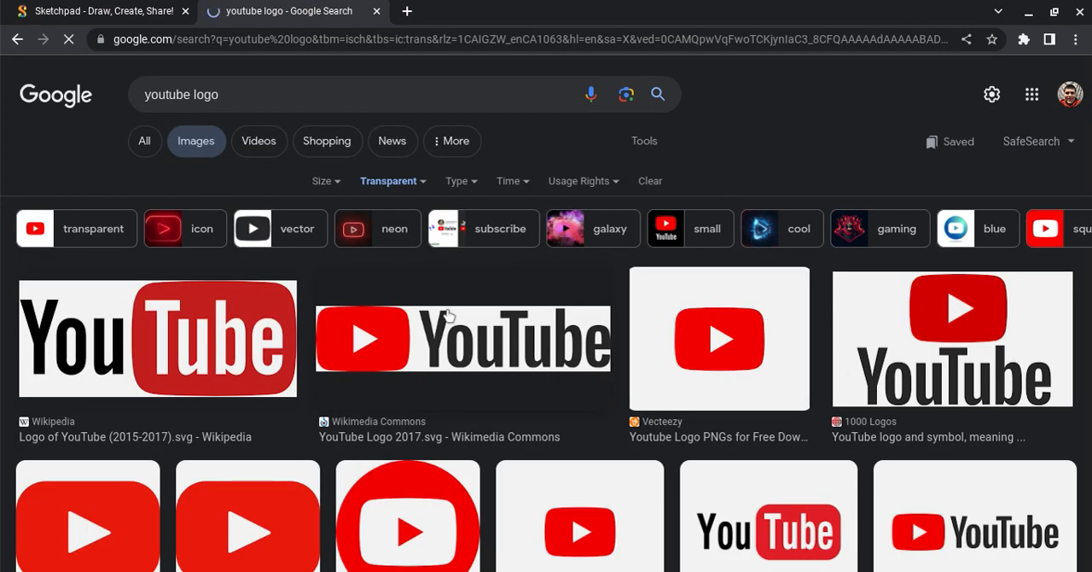
Find the stacked YouTube logo with dark wordmark from 1000 Logos and copy its image.
scroll(450, 316, down, 1)
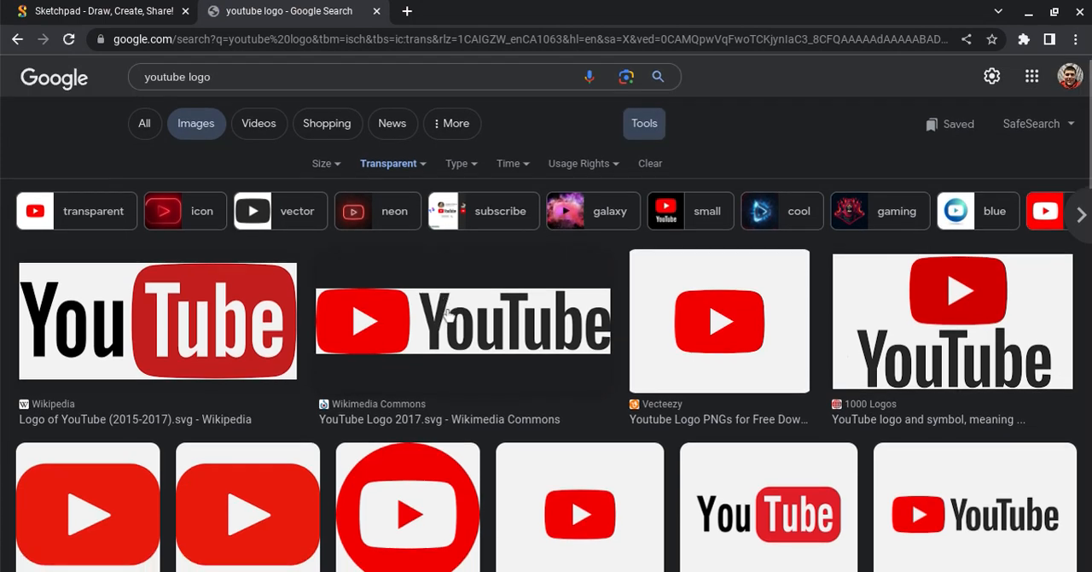
scroll(395, 274, down, 2)
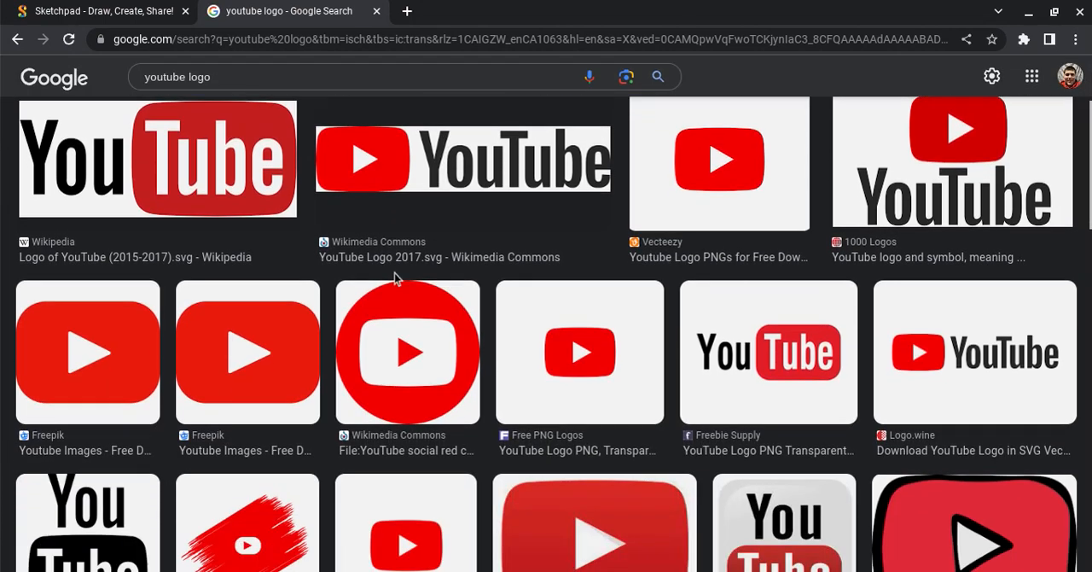
scroll(394, 273, down, 2)
scroll(394, 273, up, 2)
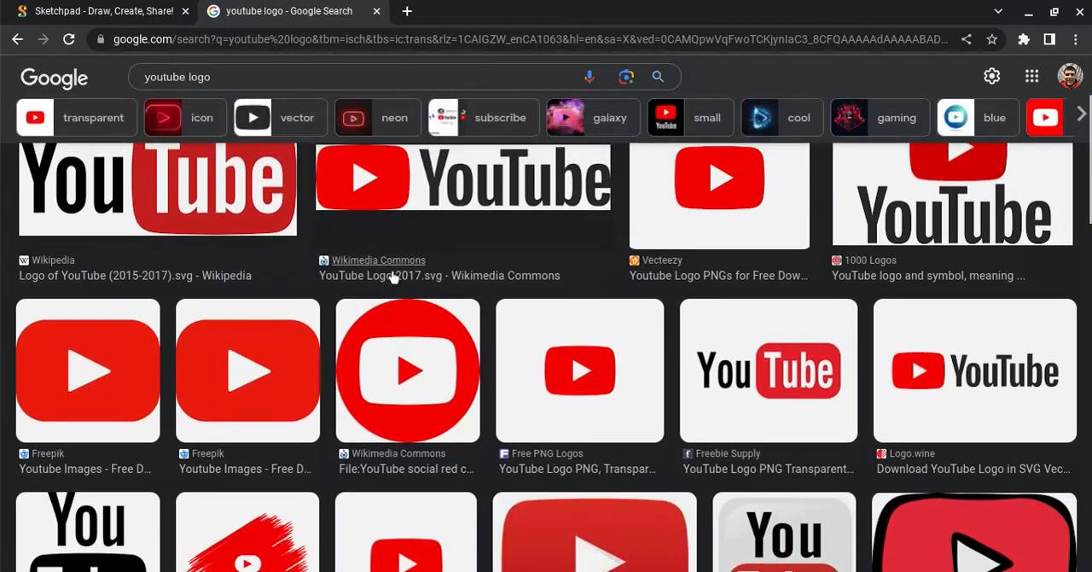
scroll(392, 277, up, 2)
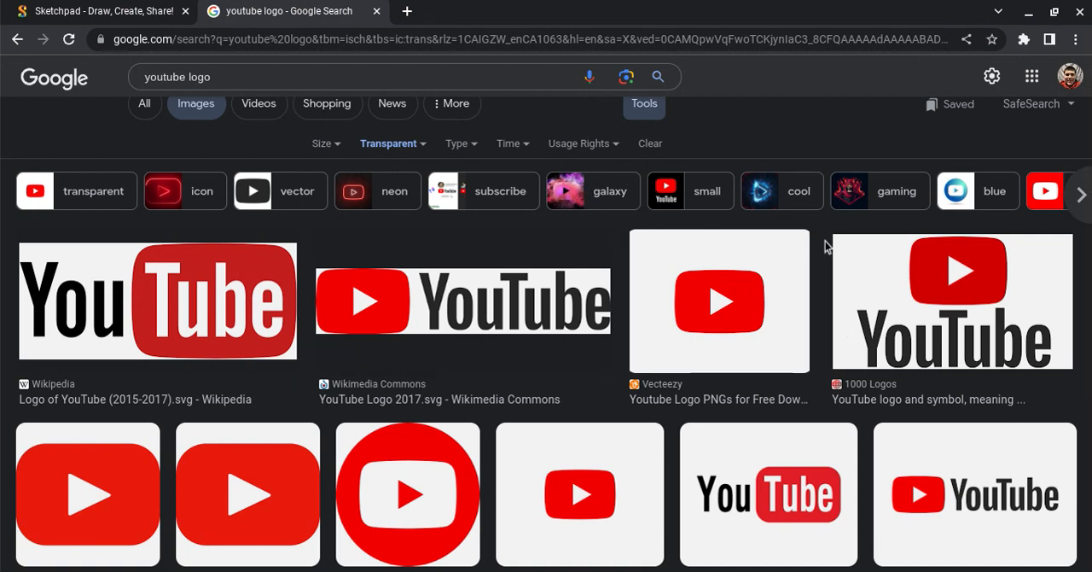
click(903, 310)
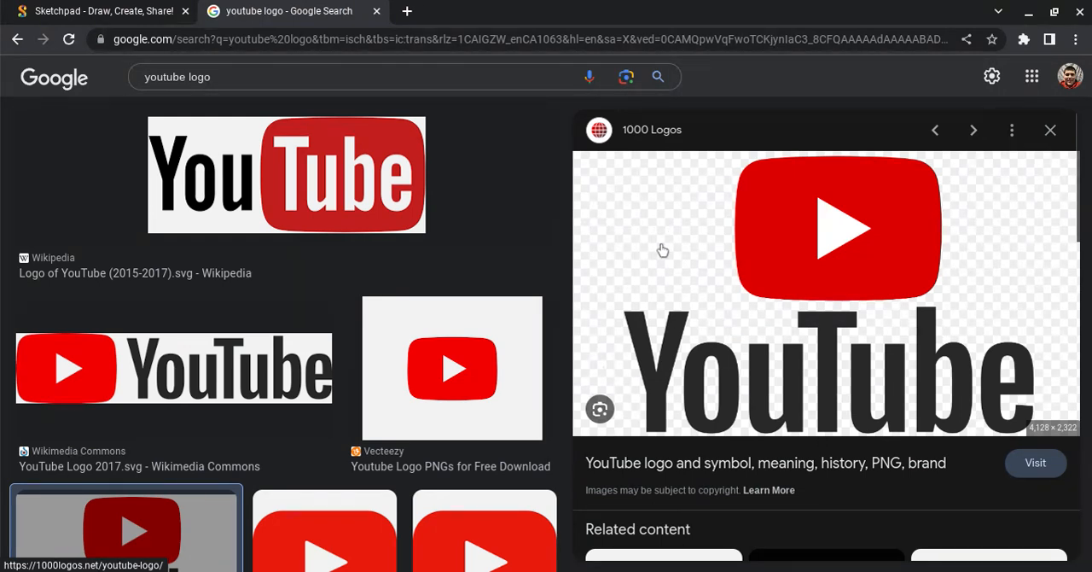
right_click(663, 249)
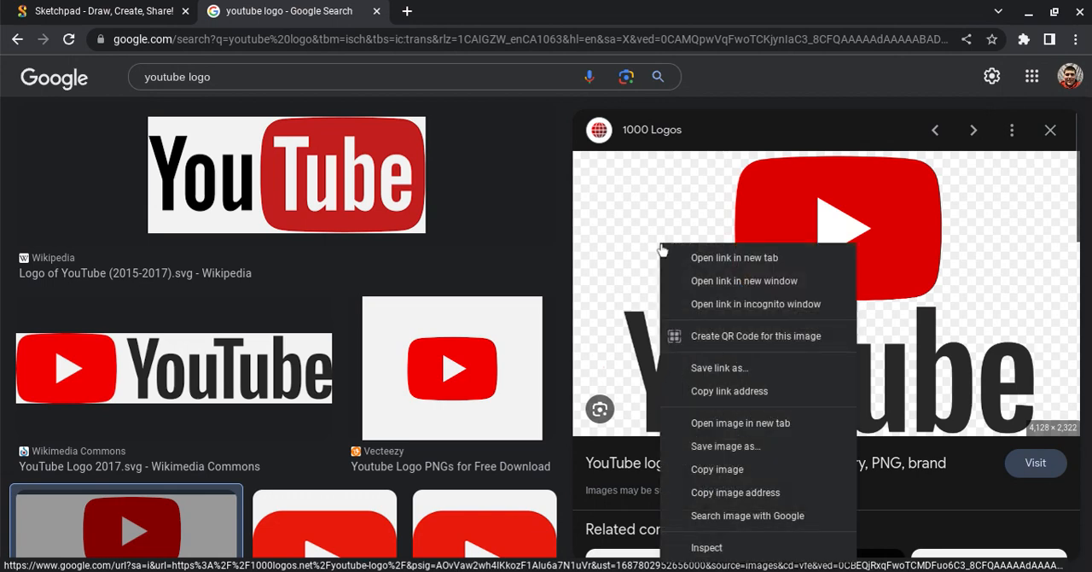
click(723, 471)
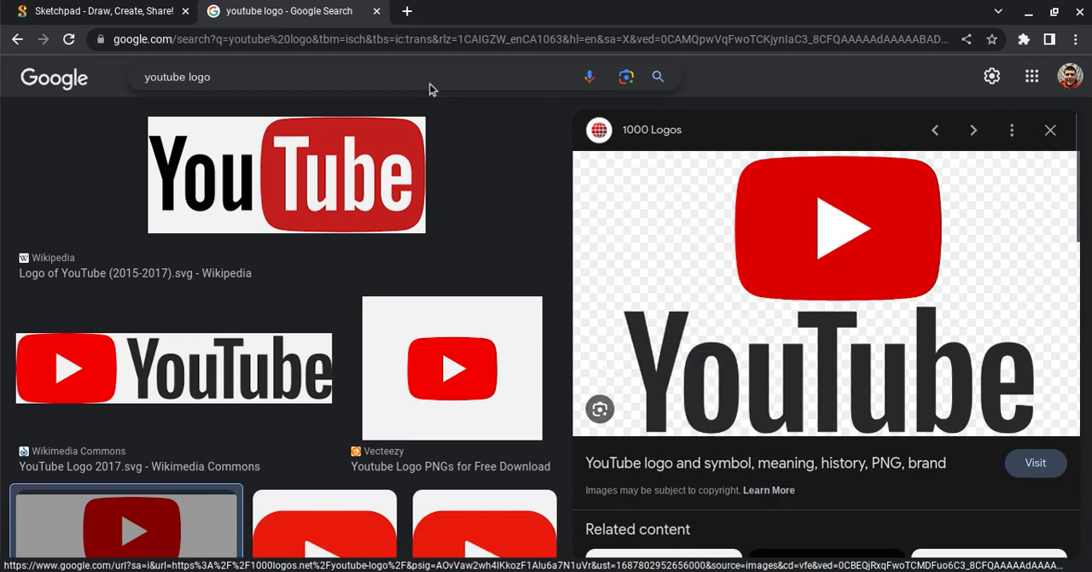
Switch to Sketchpad and paste the copied YouTube wordmark logo onto the thumbnail.
click(151, 10)
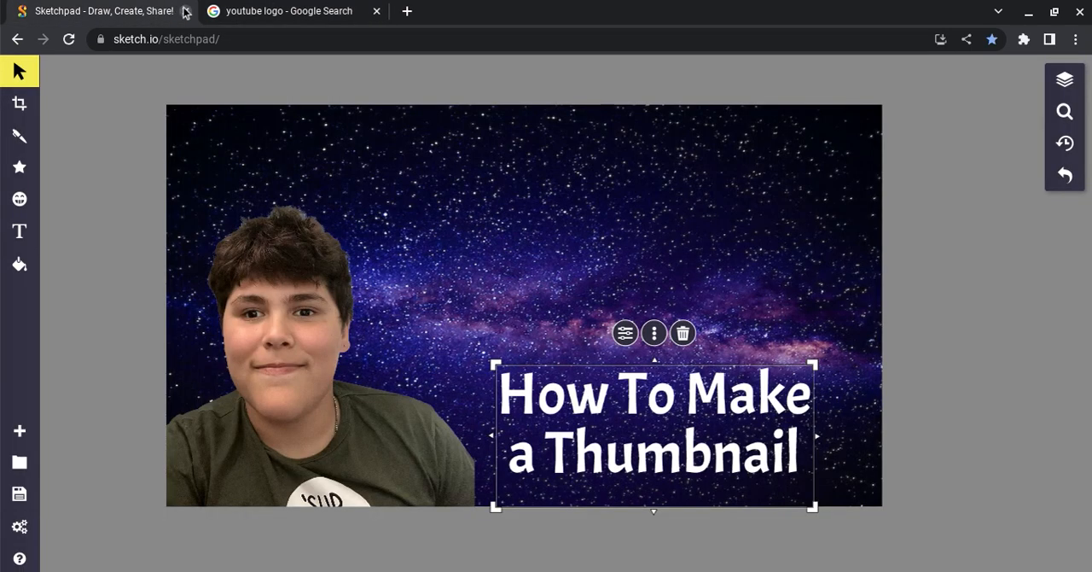
click(507, 206)
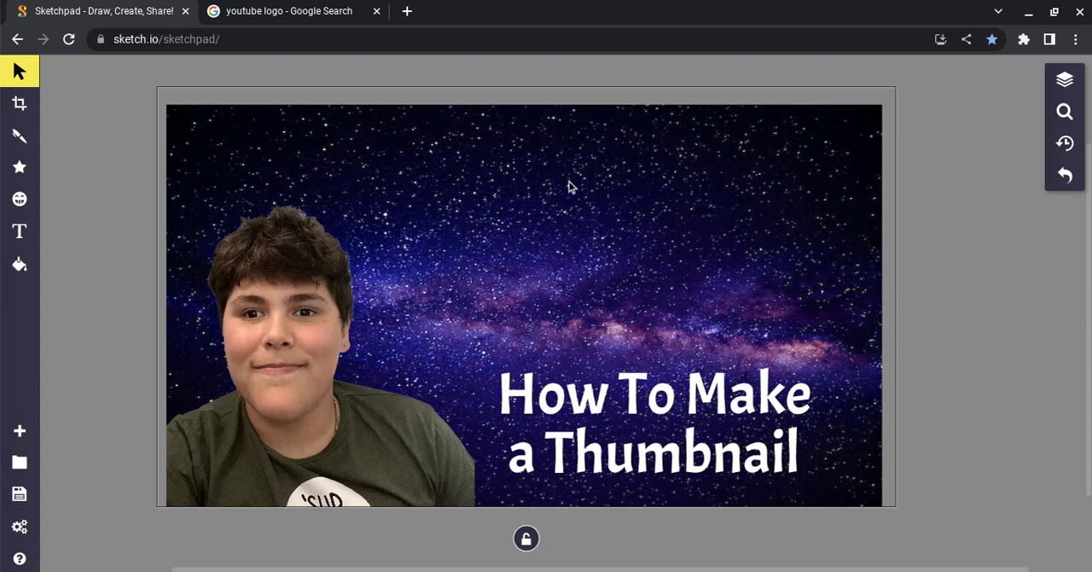
key(ctrl+v)
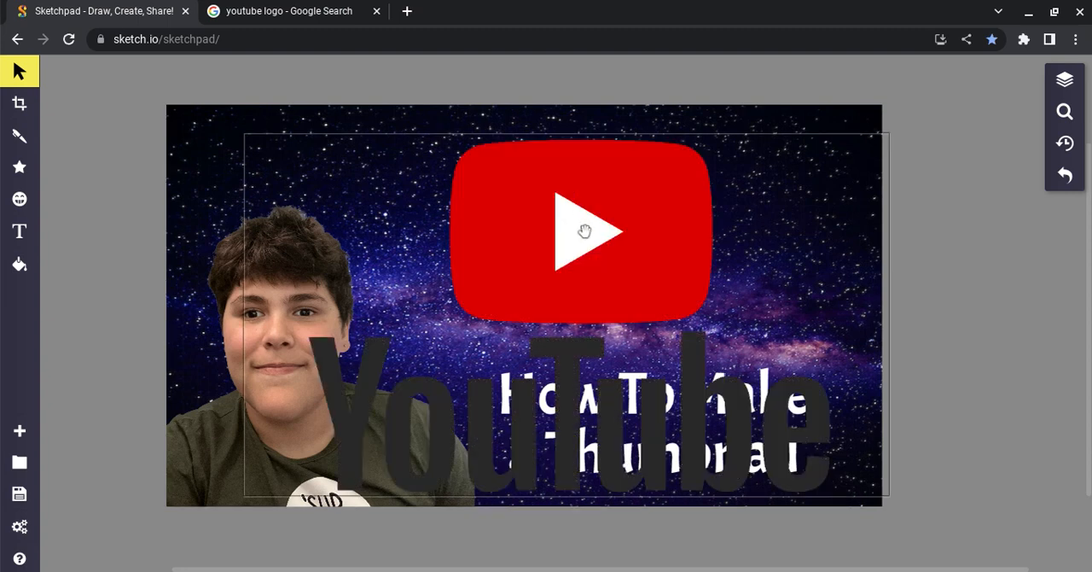
Try the wordmark logo at a smaller size above the title, and delete it from the canvas.
click(585, 291)
drag(585, 291, 361, 148)
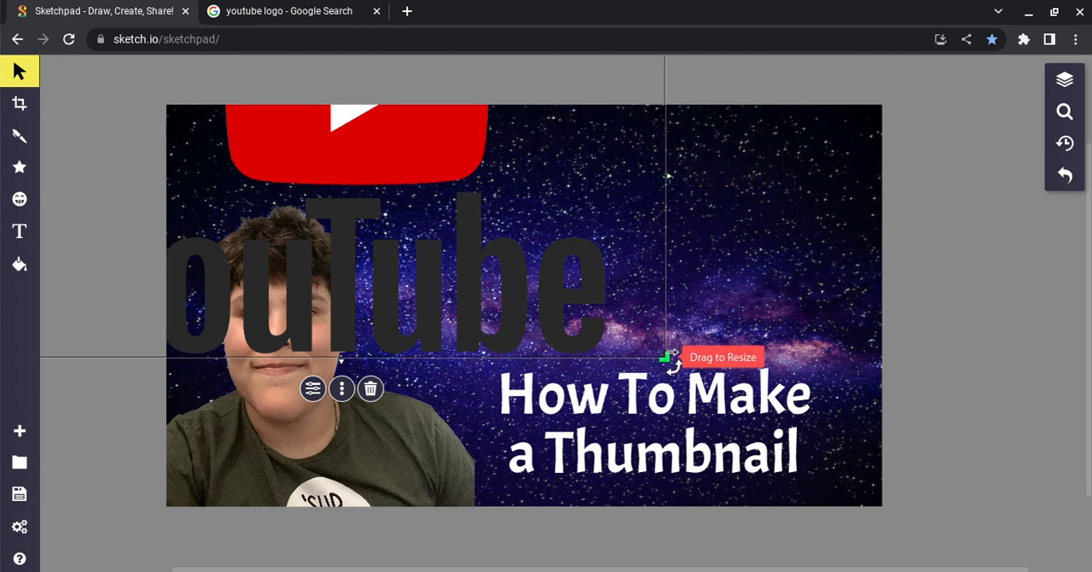
drag(668, 357, 331, 169)
drag(220, 134, 719, 282)
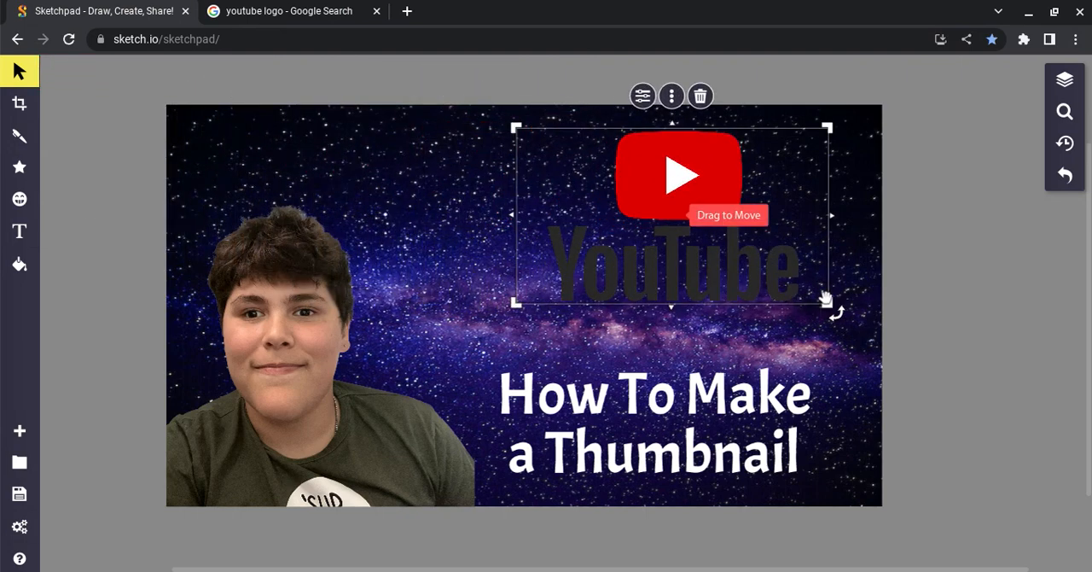
drag(830, 306, 809, 284)
drag(697, 248, 649, 224)
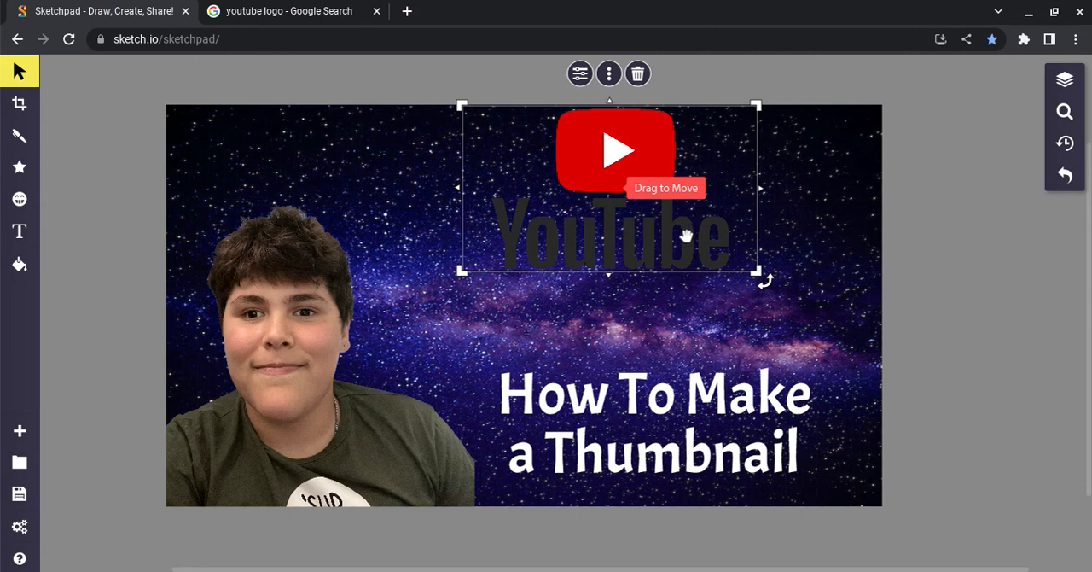
key(Delete)
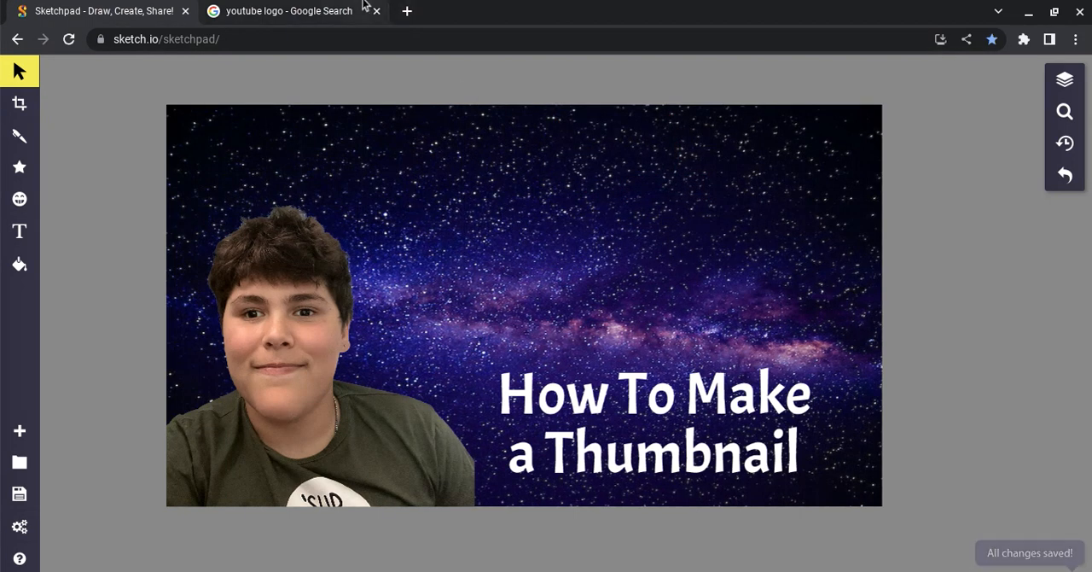
Return to the Google image results and open the preview of Vecteezy's red play-button logo without a wordmark.
mouse_move(363, 5)
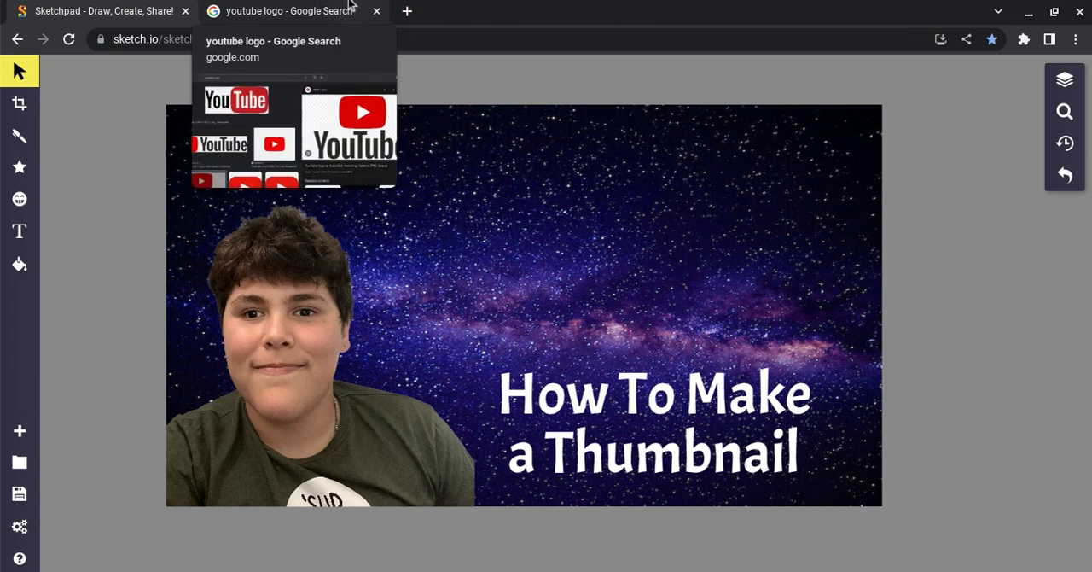
click(301, 6)
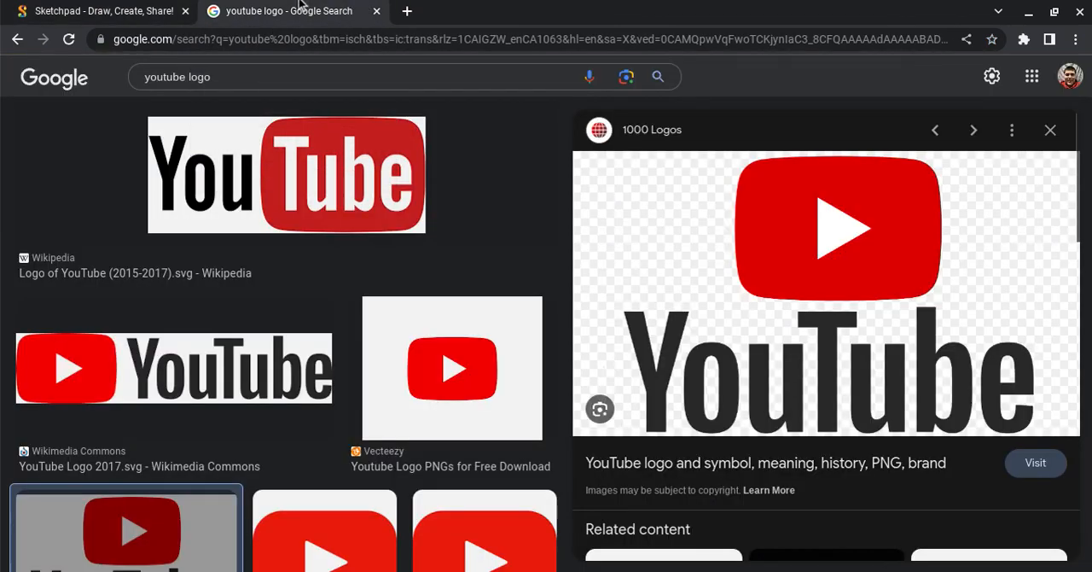
scroll(189, 316, down, 1)
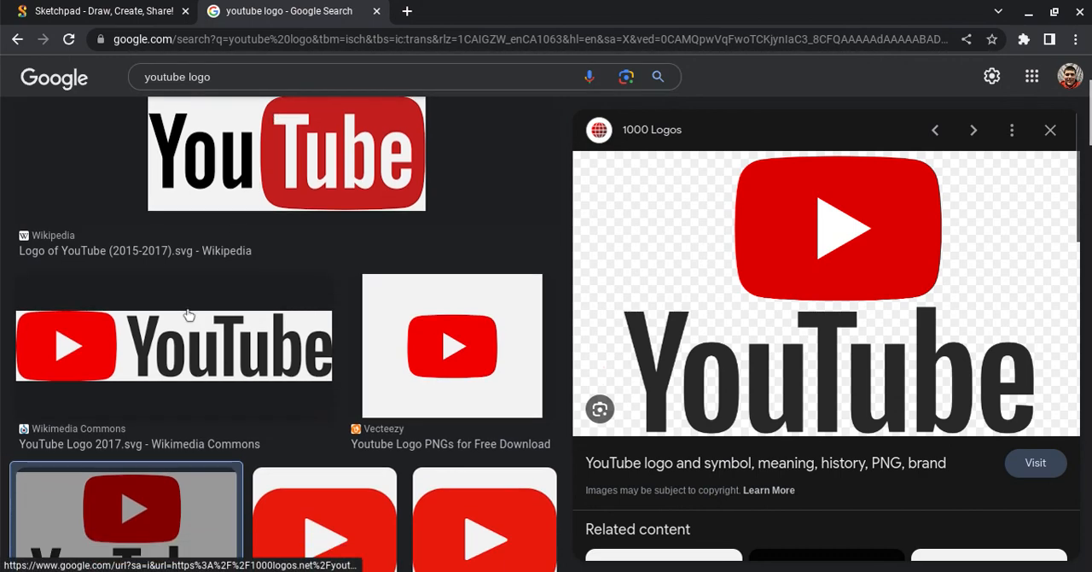
scroll(181, 333, down, 1)
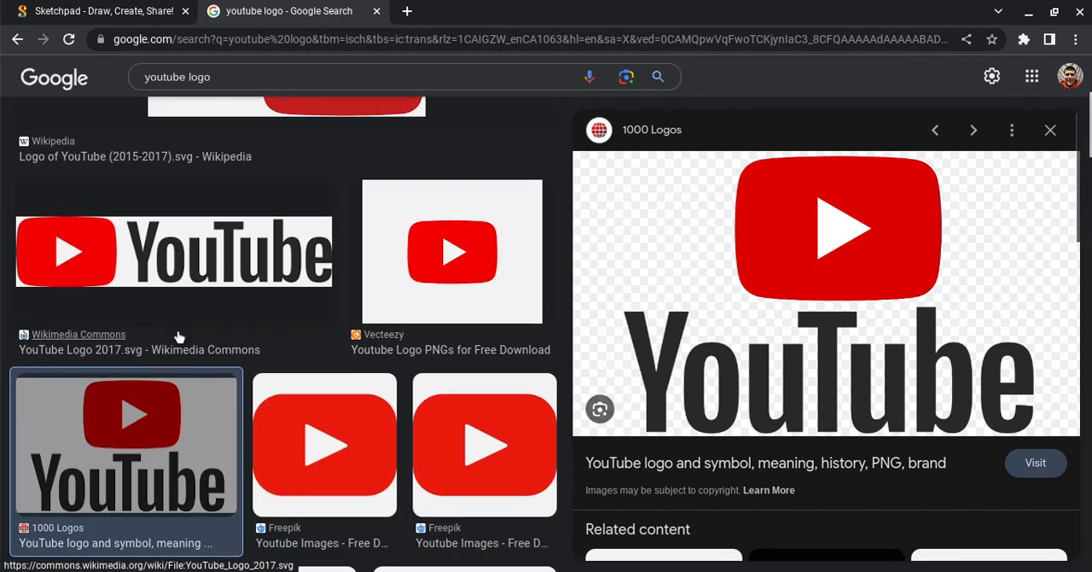
scroll(178, 335, down, 3)
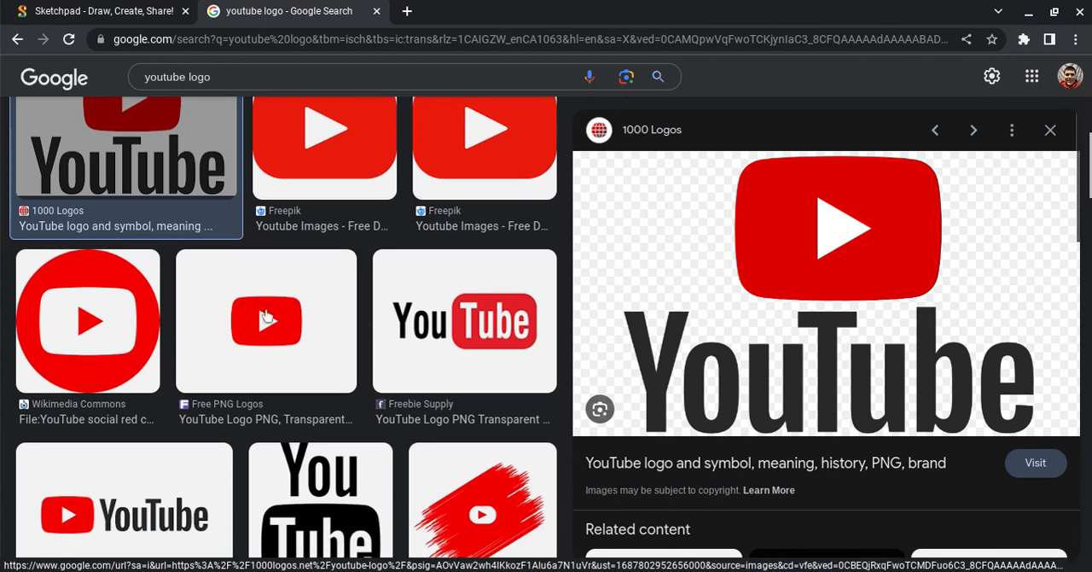
scroll(427, 364, down, 1)
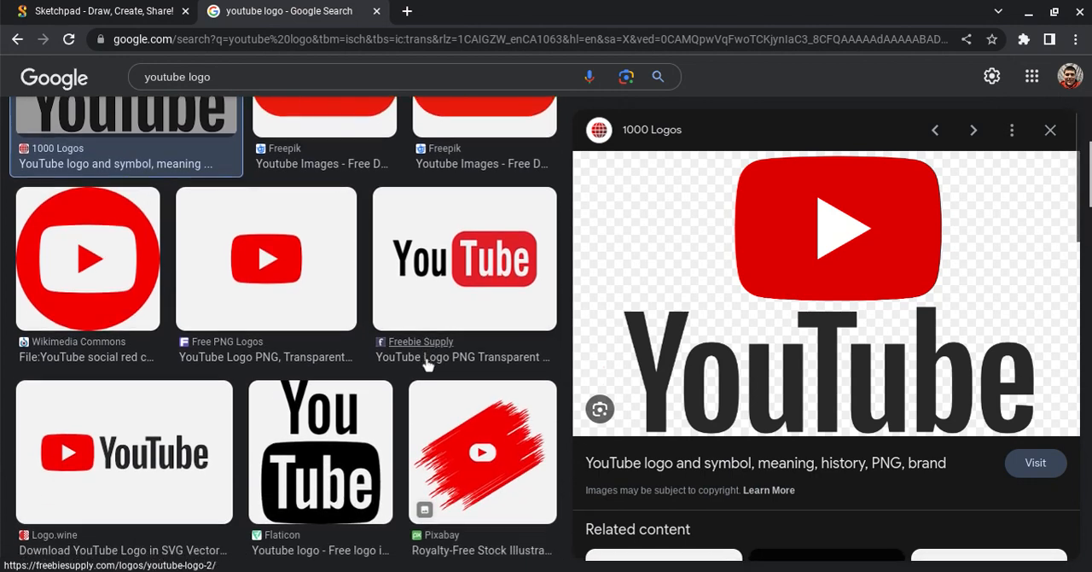
scroll(427, 364, down, 3)
scroll(428, 365, up, 7)
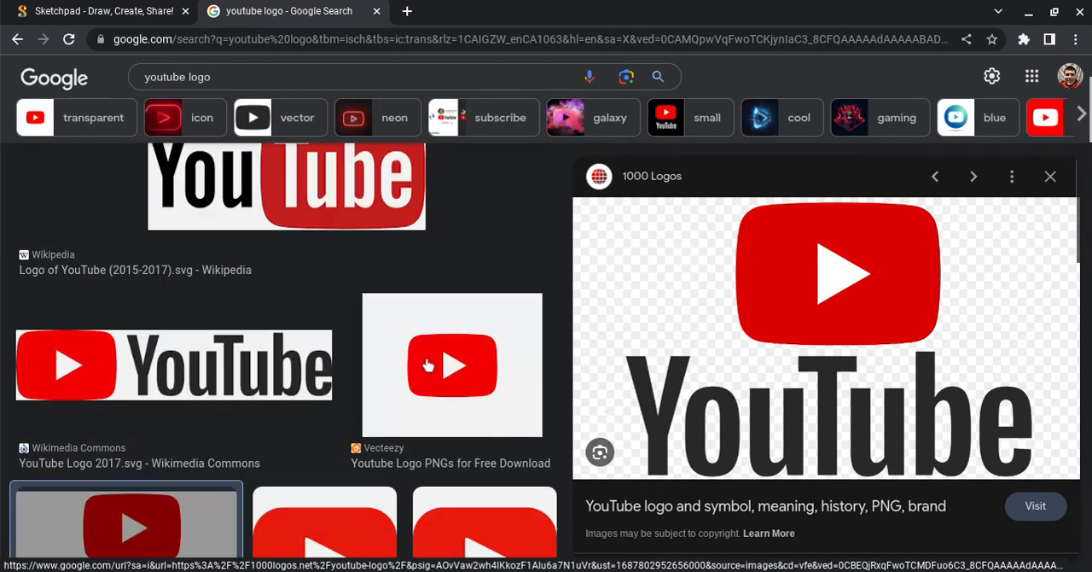
scroll(427, 364, up, 1)
scroll(427, 361, down, 2)
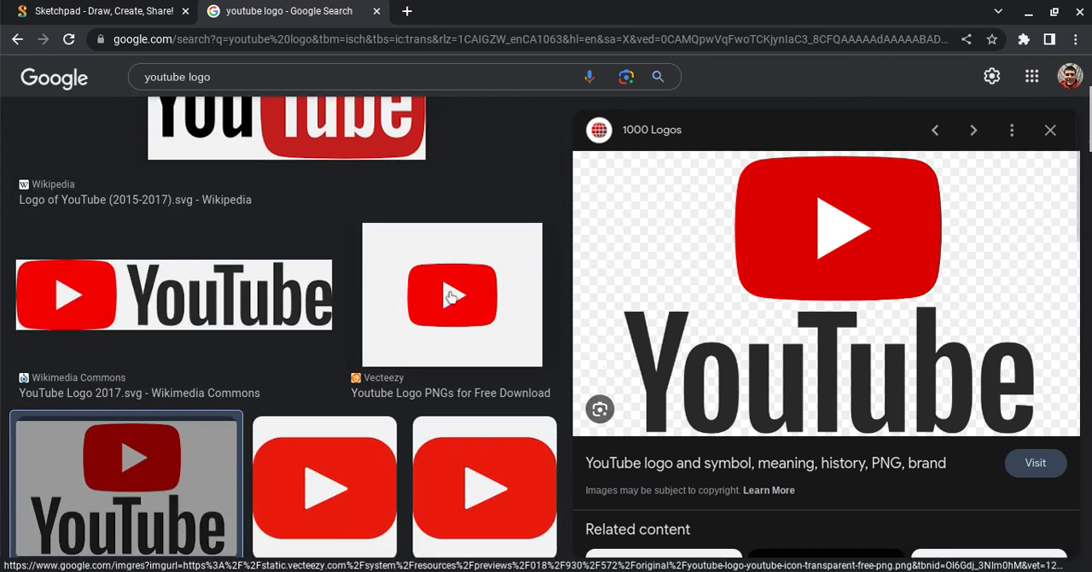
click(452, 296)
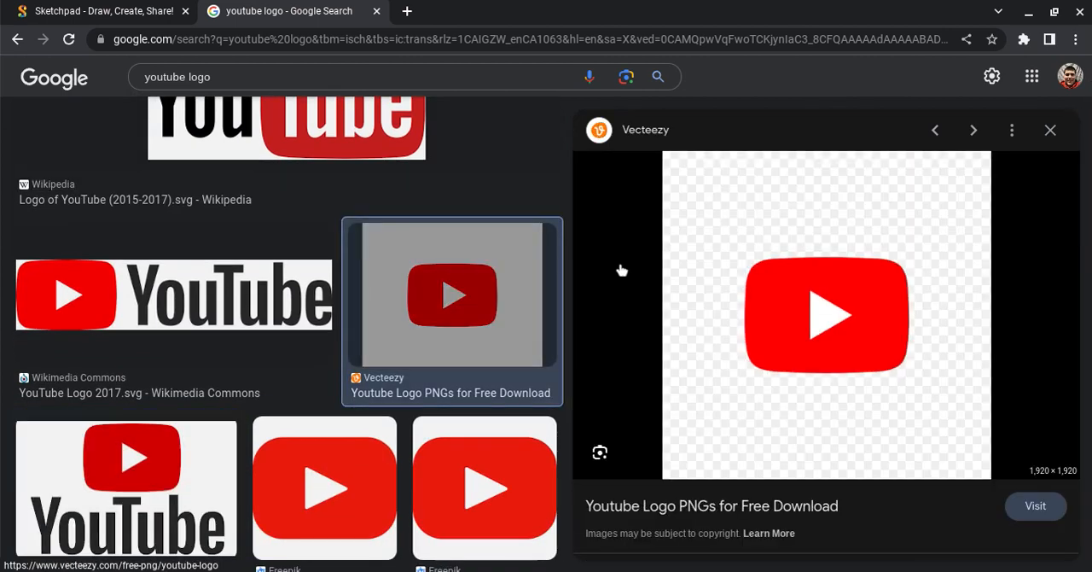
Copy the Vecteezy play-button logo image and close the Vecteezy site tab.
click(751, 285)
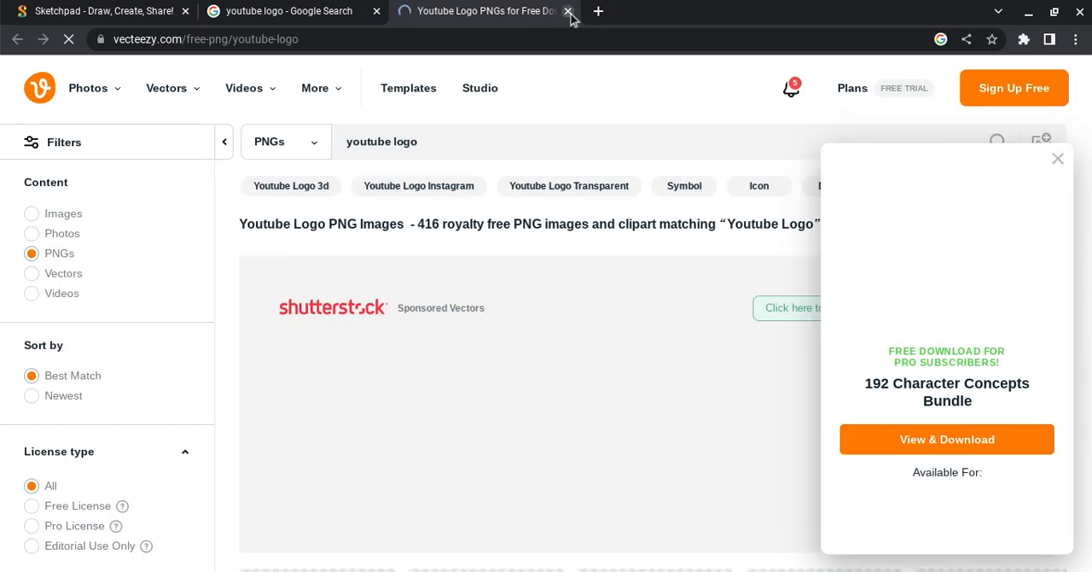
click(568, 11)
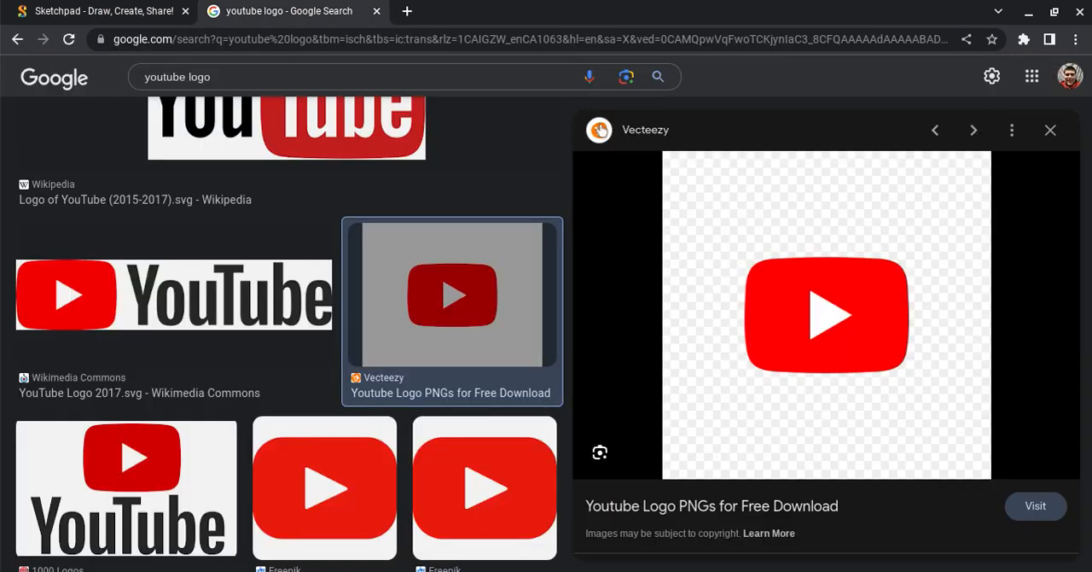
click(665, 305)
right_click(665, 305)
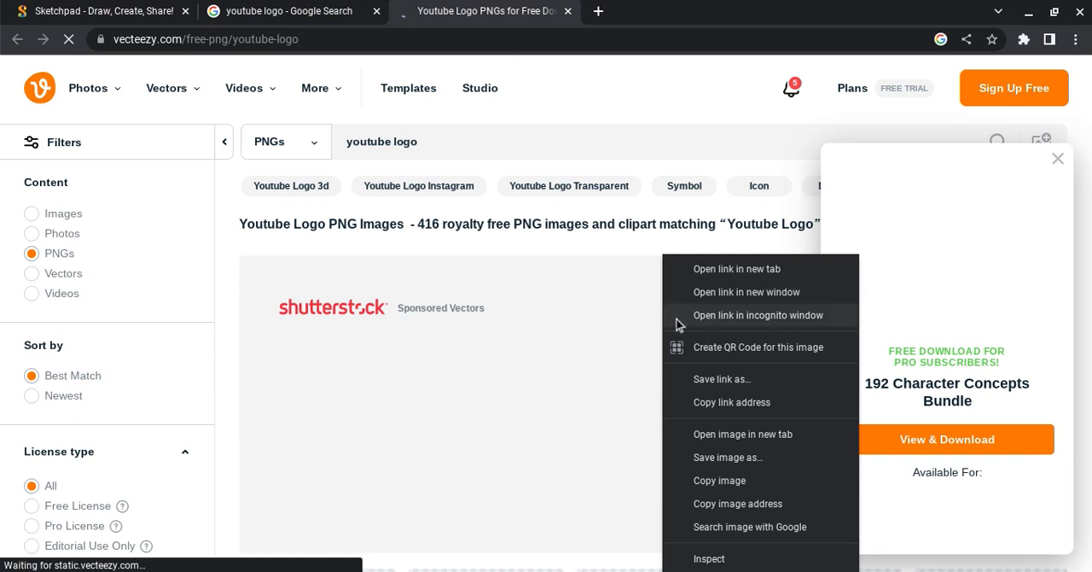
click(747, 482)
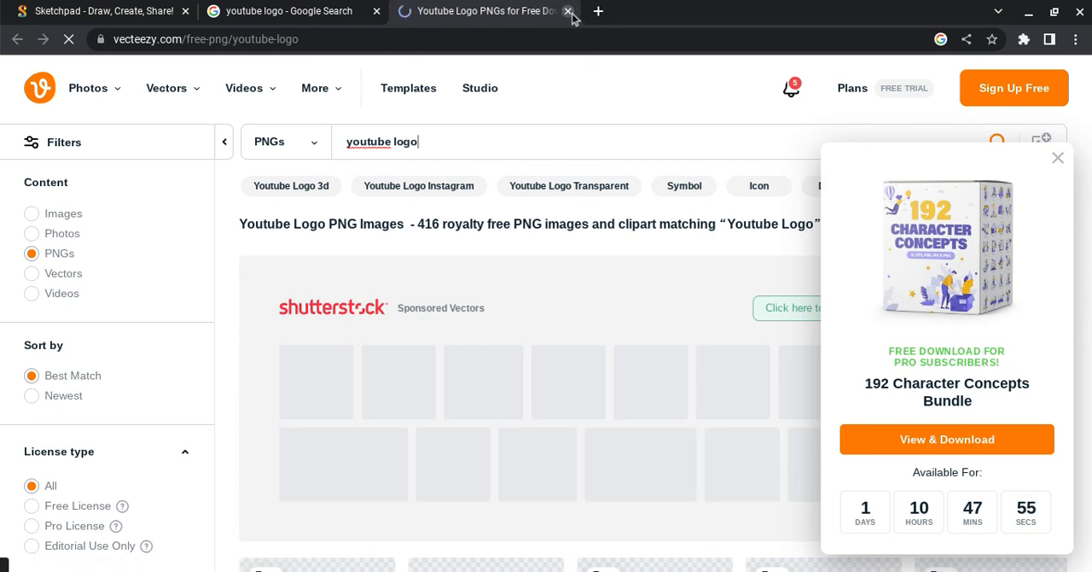
click(568, 11)
Paste the play-button logo onto the Sketchpad canvas and place it, tilted clockwise, in the upper-right area above the title.
click(147, 10)
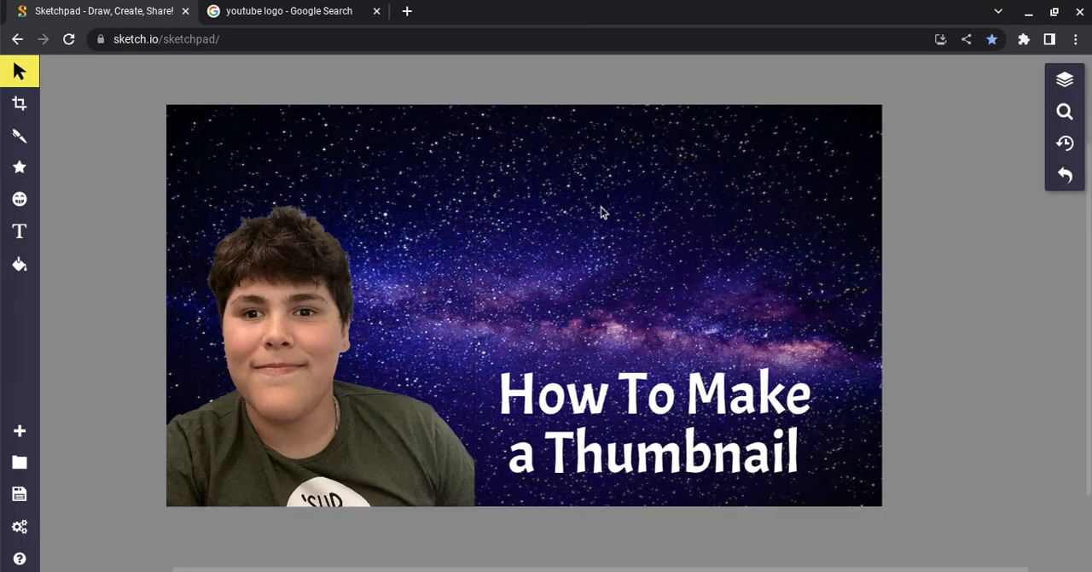
key(ctrl+v)
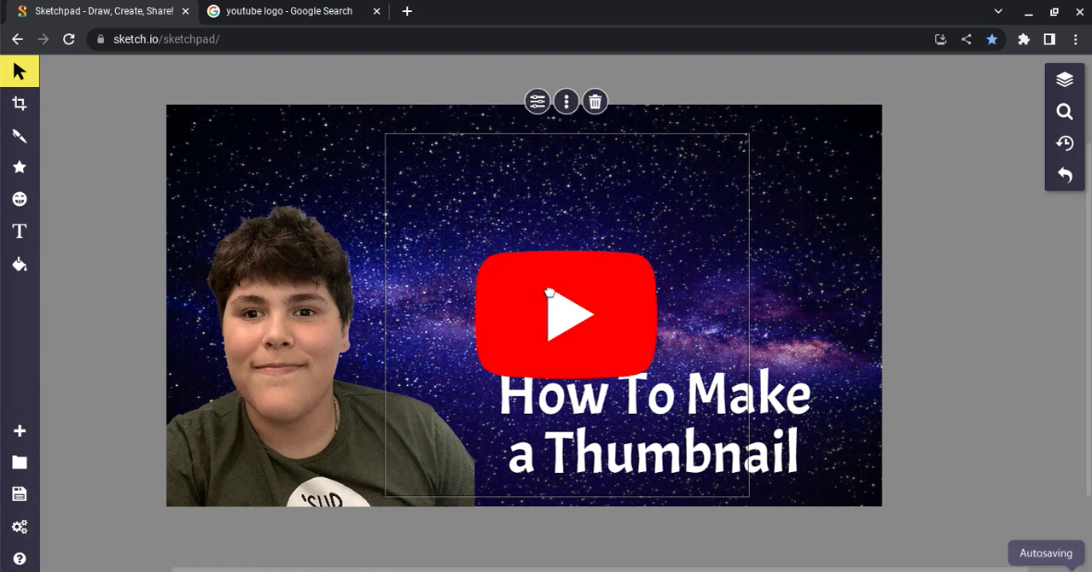
drag(550, 294, 627, 179)
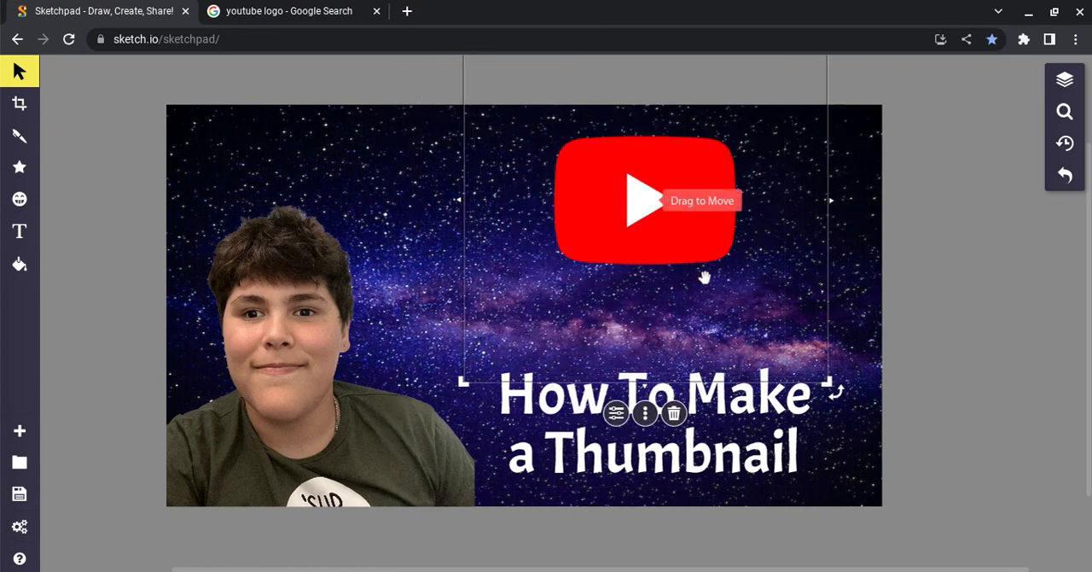
drag(701, 304, 644, 256)
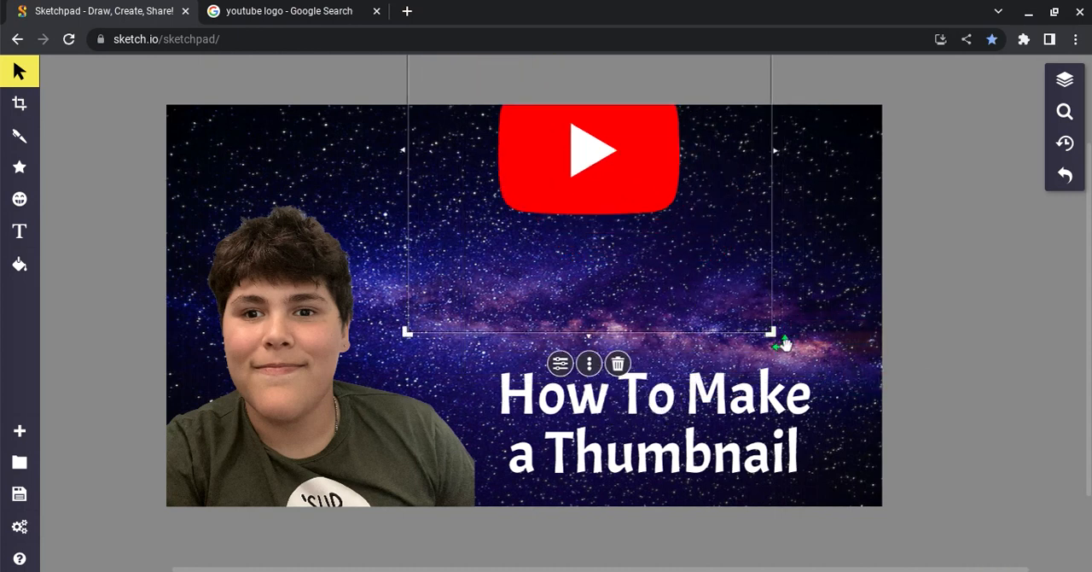
drag(776, 335, 687, 395)
drag(592, 291, 751, 339)
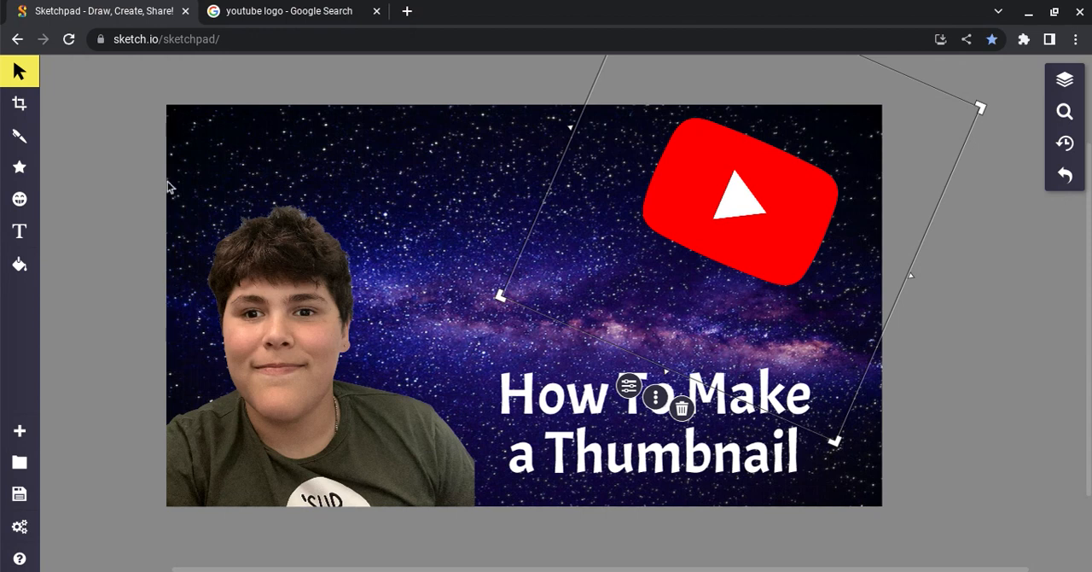
Add a white "For YouTube" text in the Acme font to the canvas above the title.
click(382, 187)
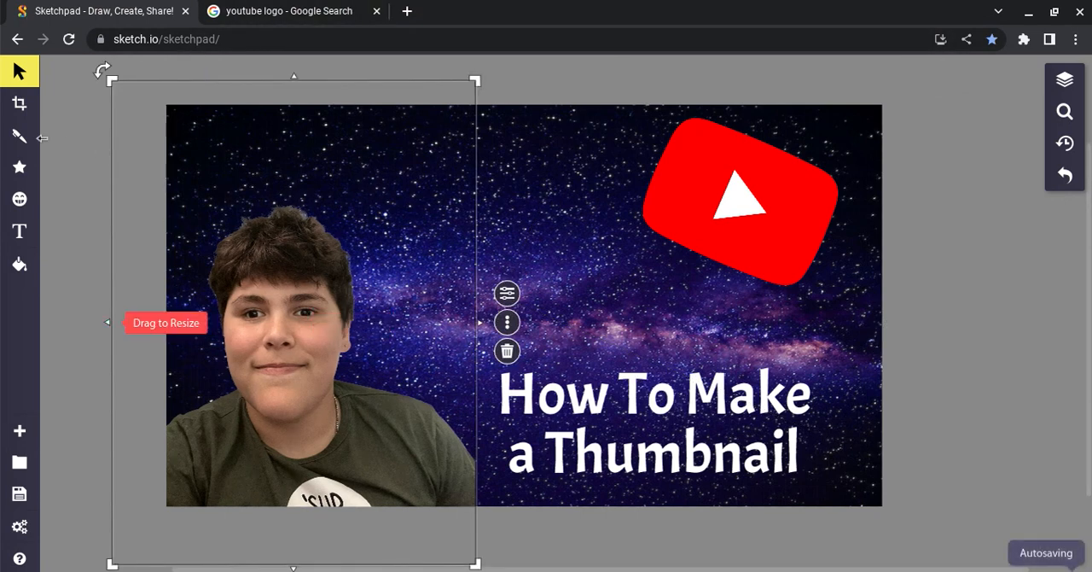
click(67, 154)
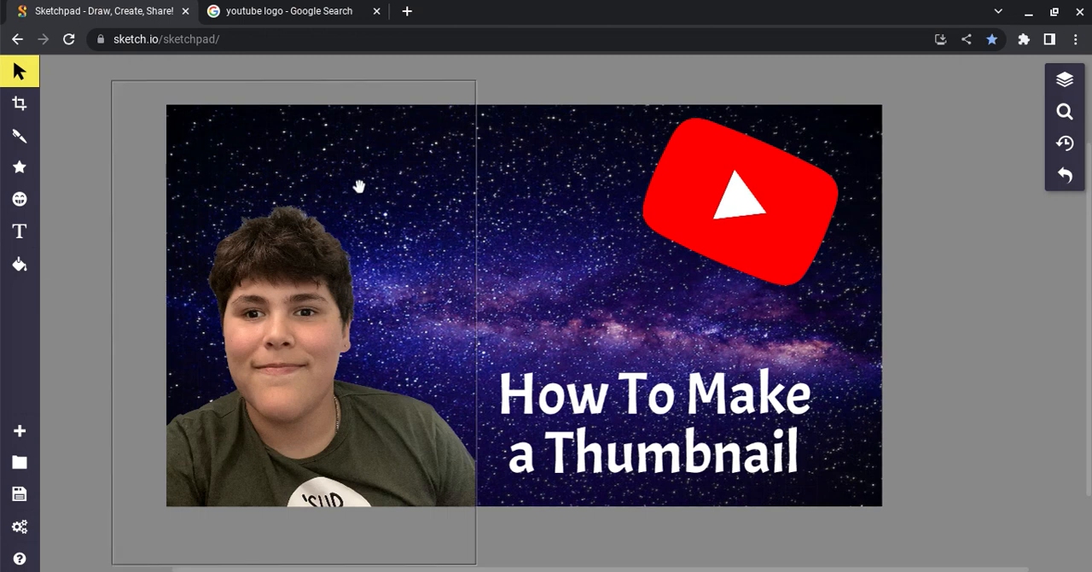
click(19, 231)
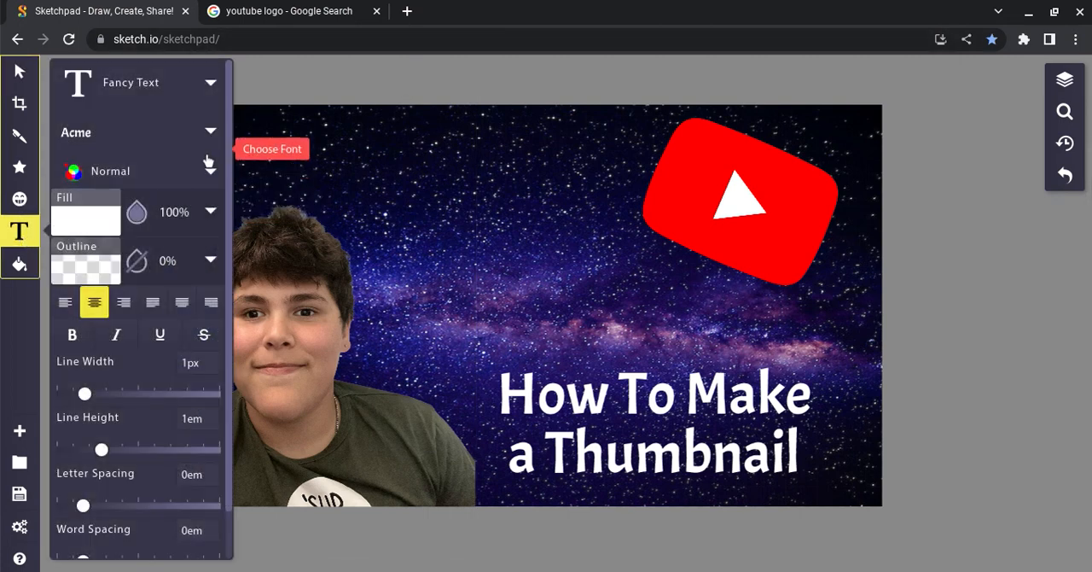
click(476, 220)
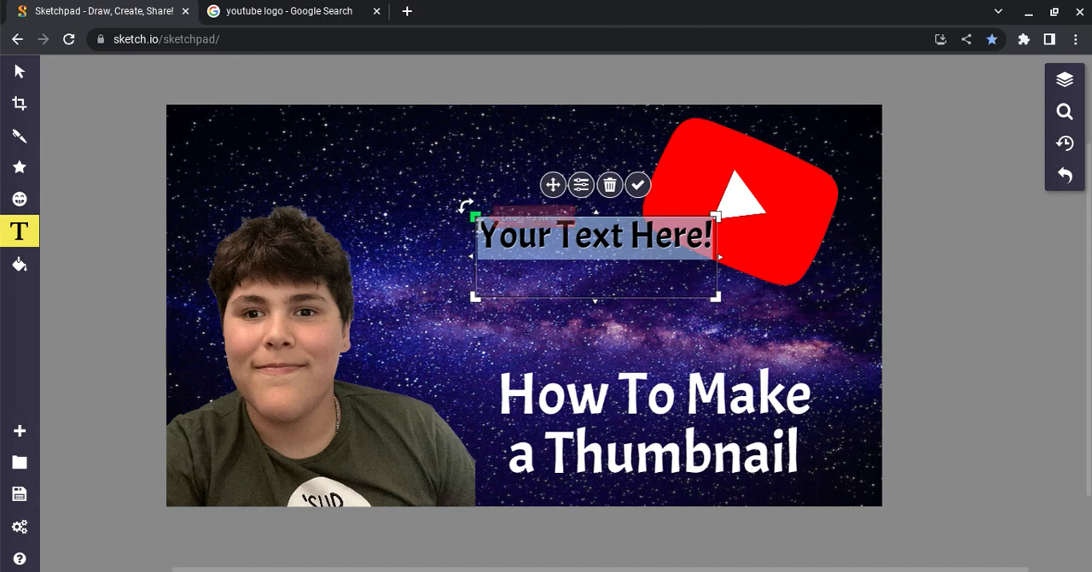
key(BackSpace)
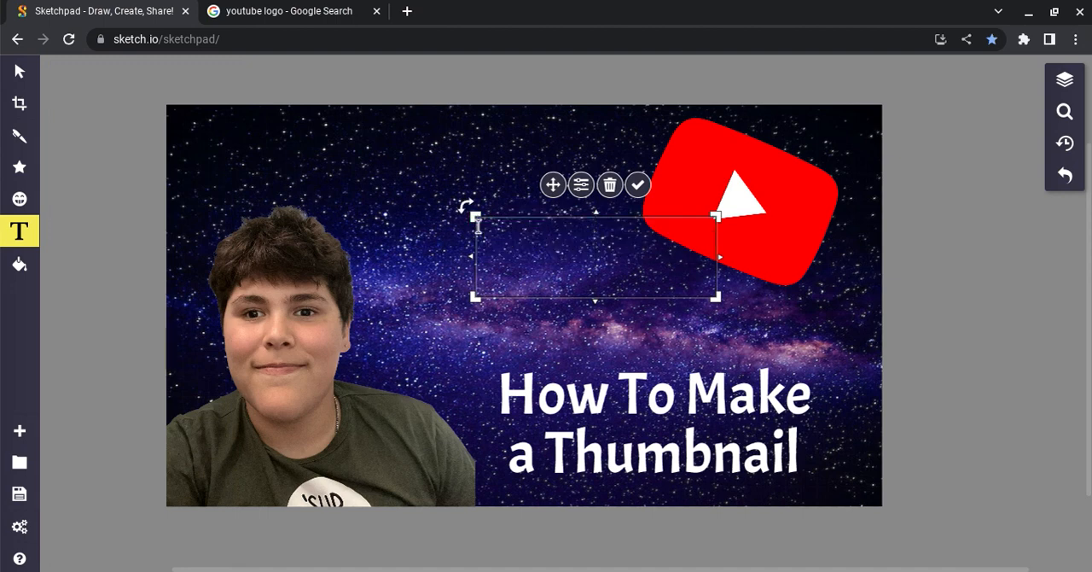
text(For)
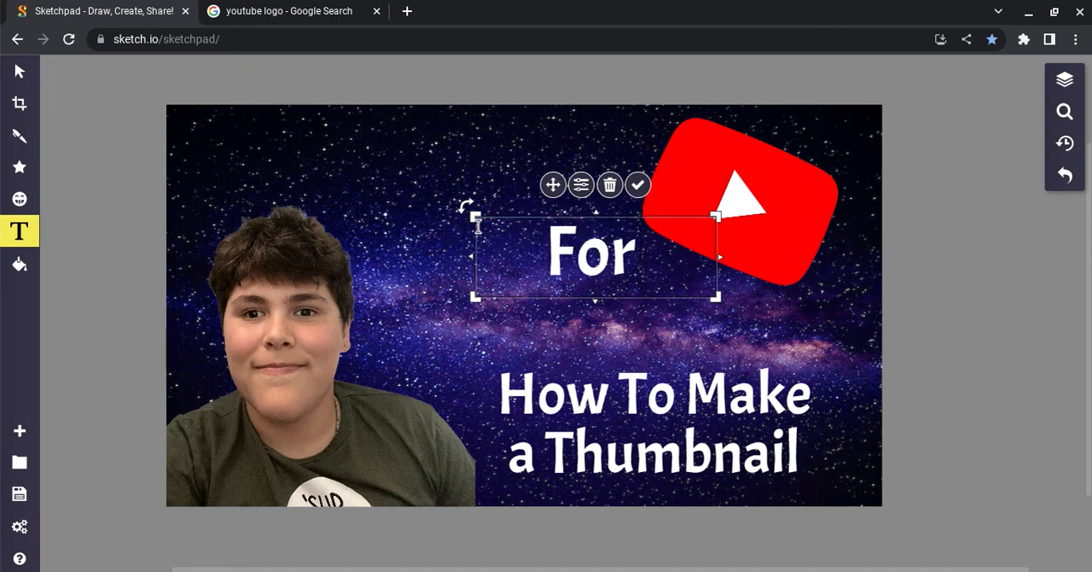
text( YouTube)
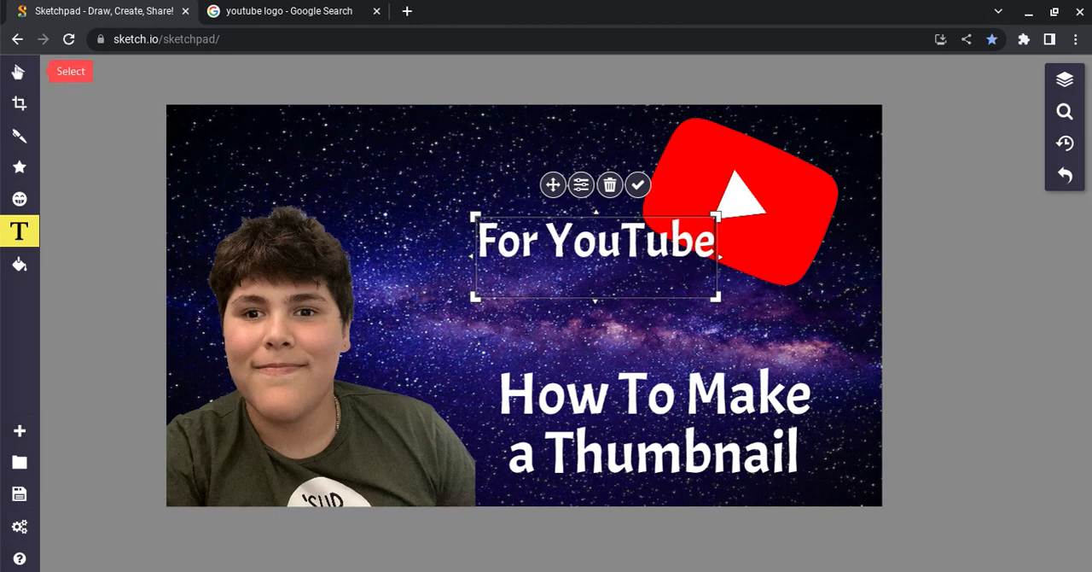
Move the "For YouTube" text into the gap between the portrait and the play-button logo, and deselect it.
click(17, 71)
drag(526, 253, 414, 244)
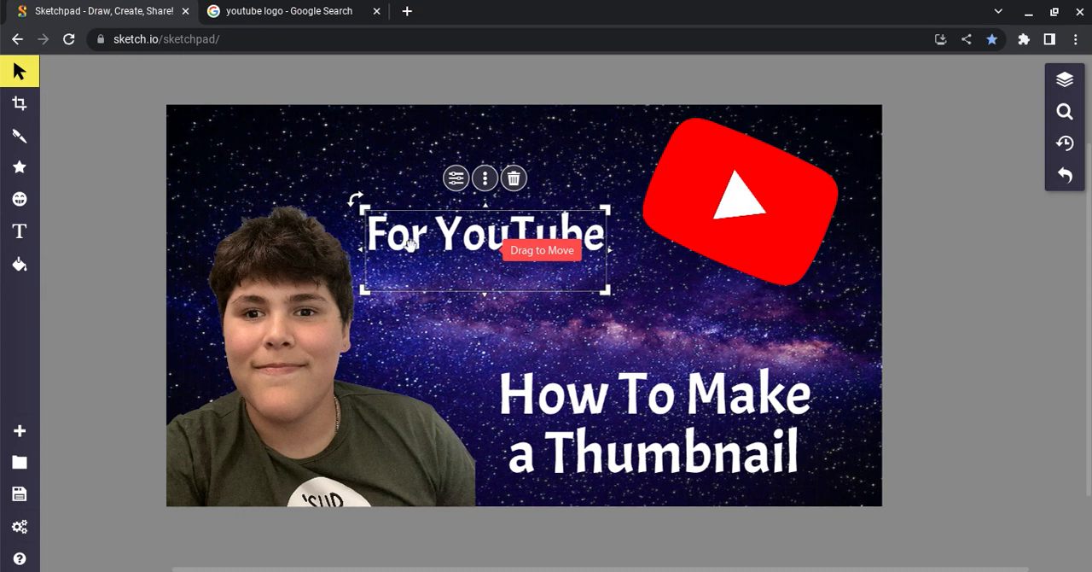
click(426, 349)
click(550, 317)
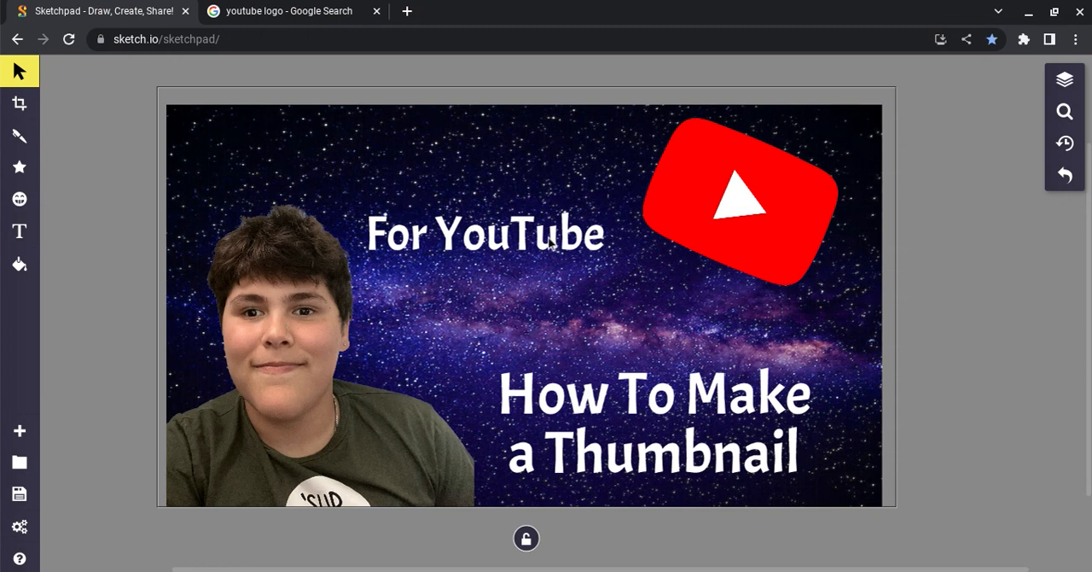
Export and download the thumbnail as a PNG at 72 DPI and 1.0x scale.
click(17, 493)
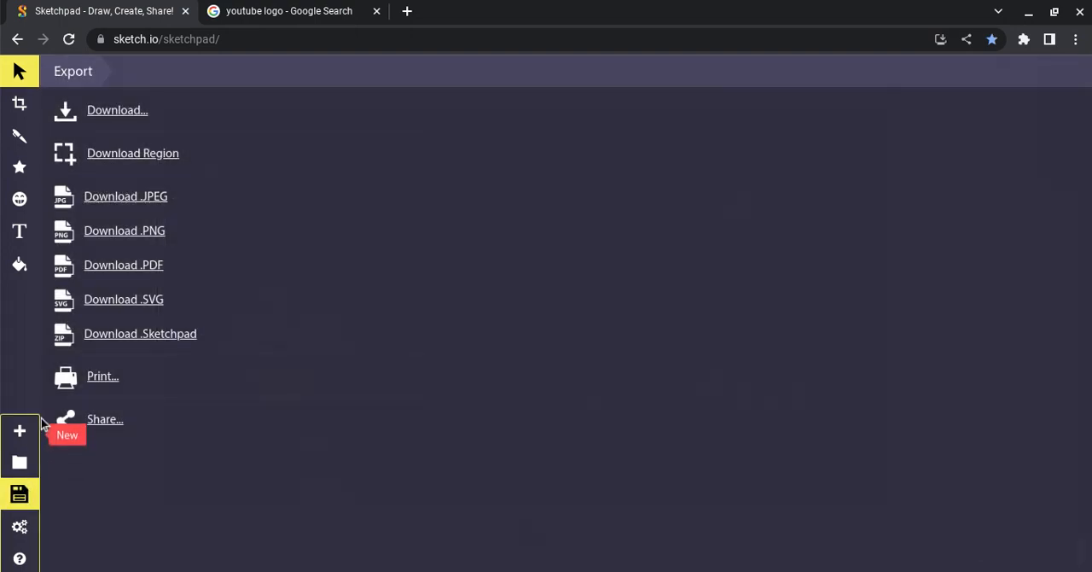
click(210, 110)
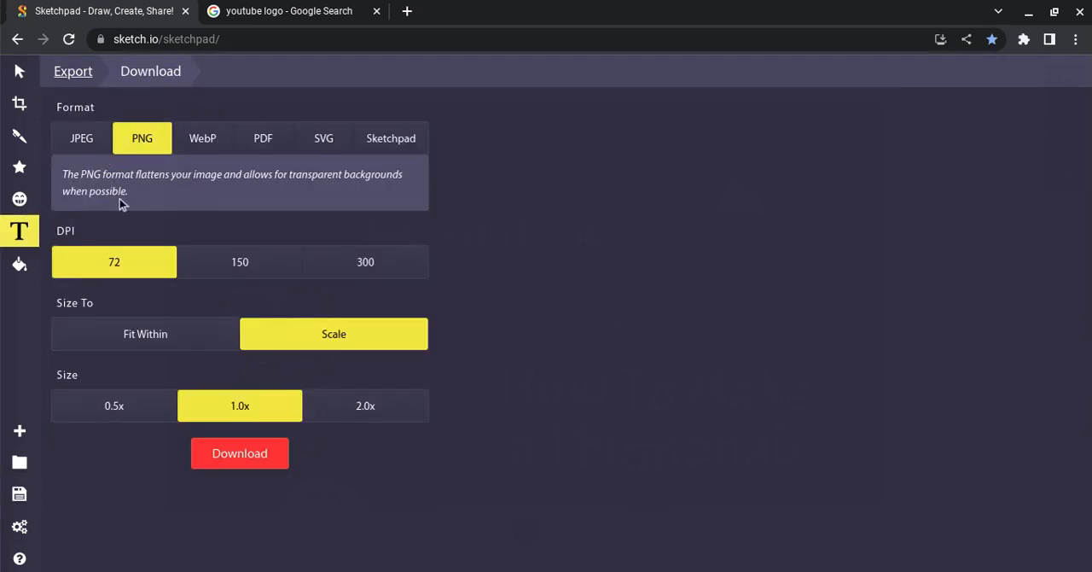
click(229, 457)
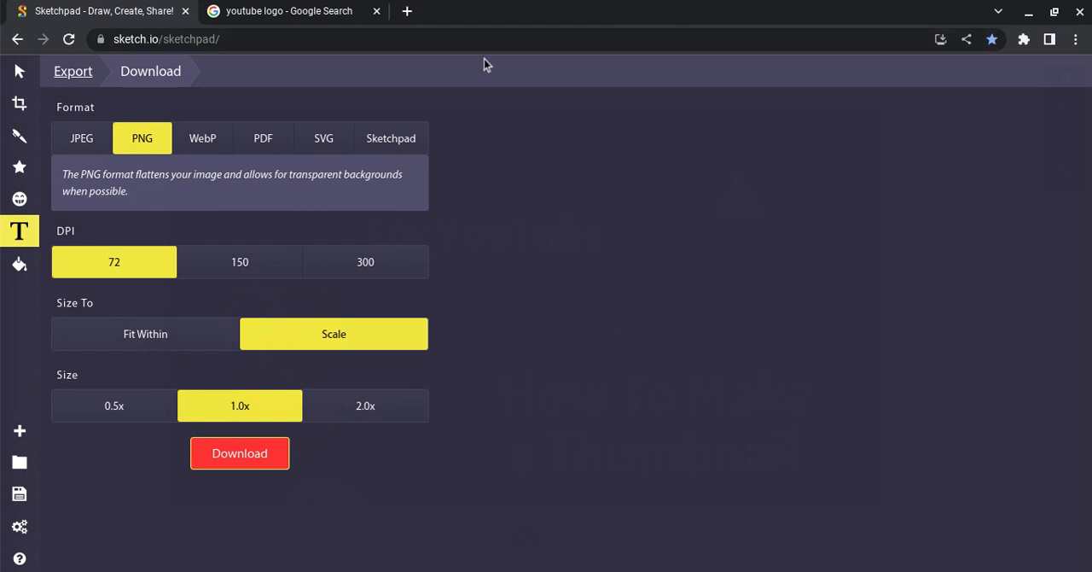
Open a new browser tab and close the tab with the YouTube logo image results.
click(333, 10)
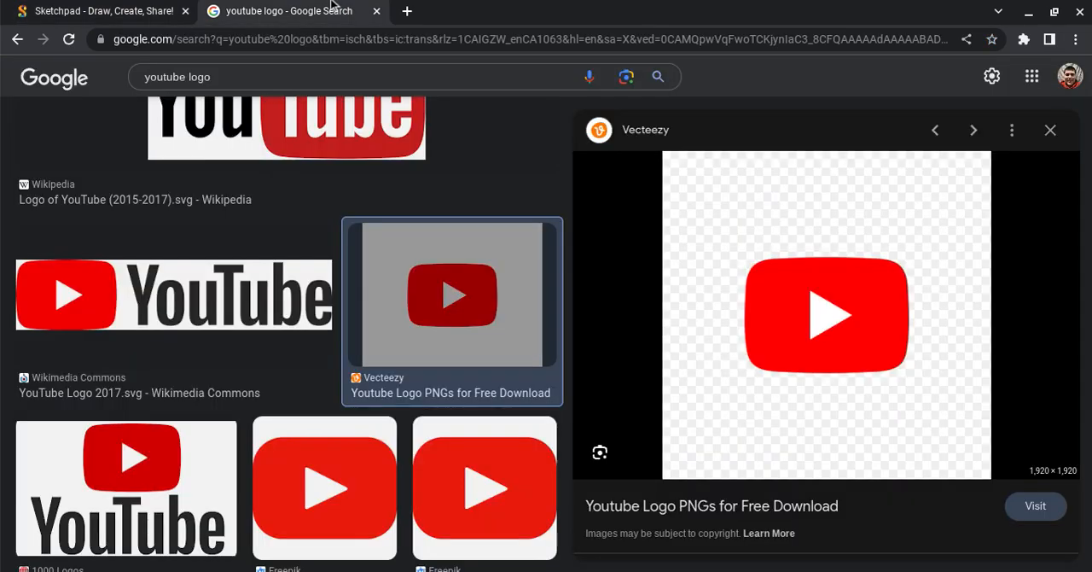
click(407, 12)
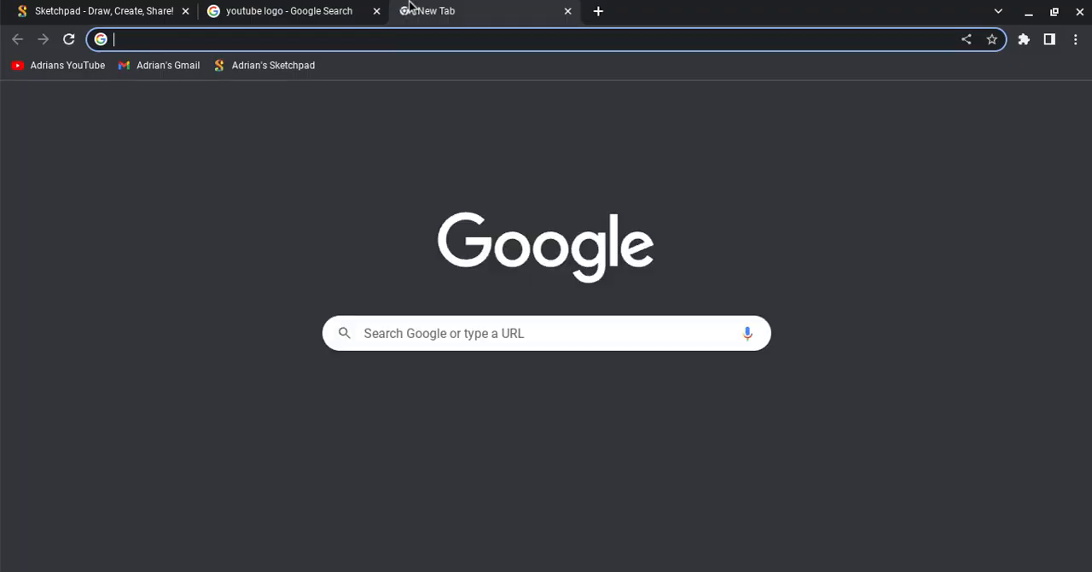
click(384, 15)
click(377, 12)
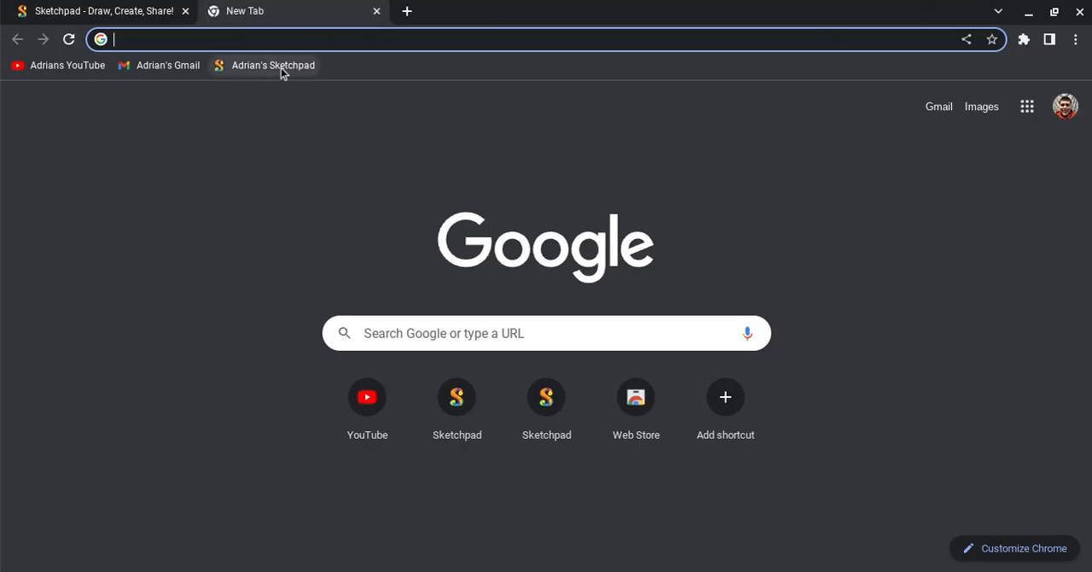
Search Google for "youtube studio" and open the YouTube Studio site from the results.
text(yoi)
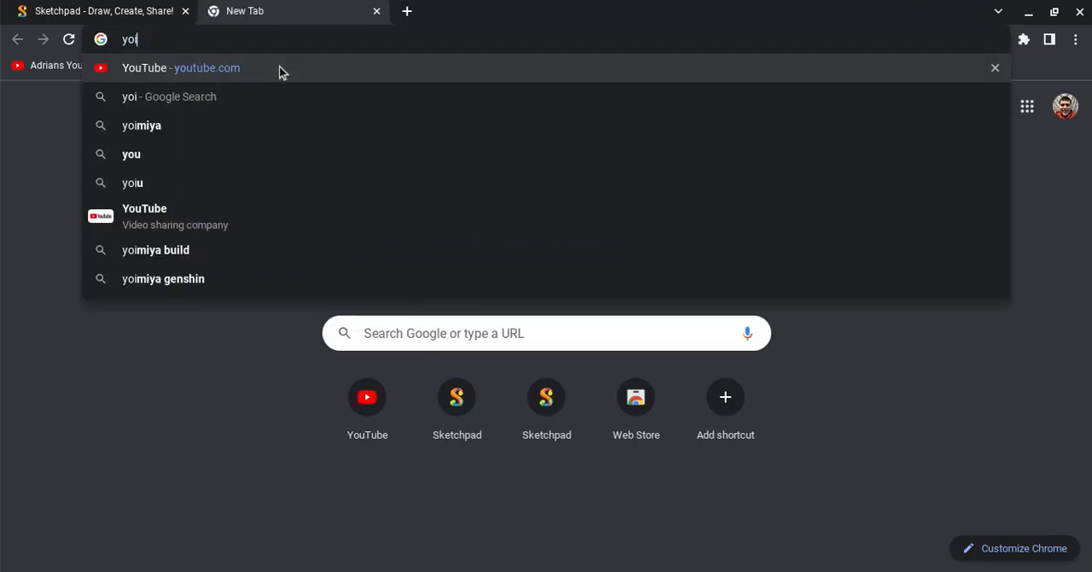
key(BackSpace)
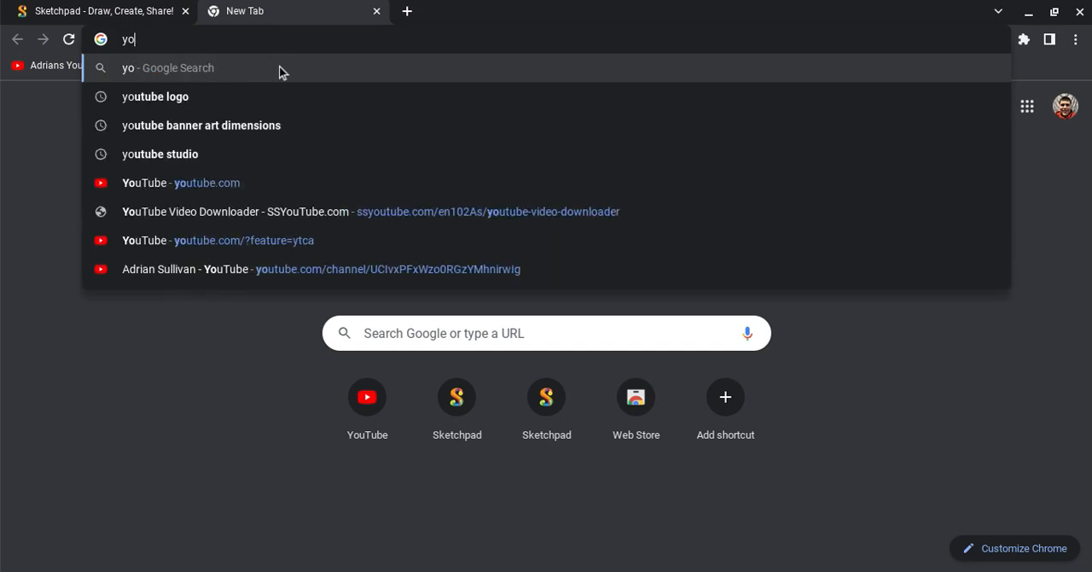
text(u)
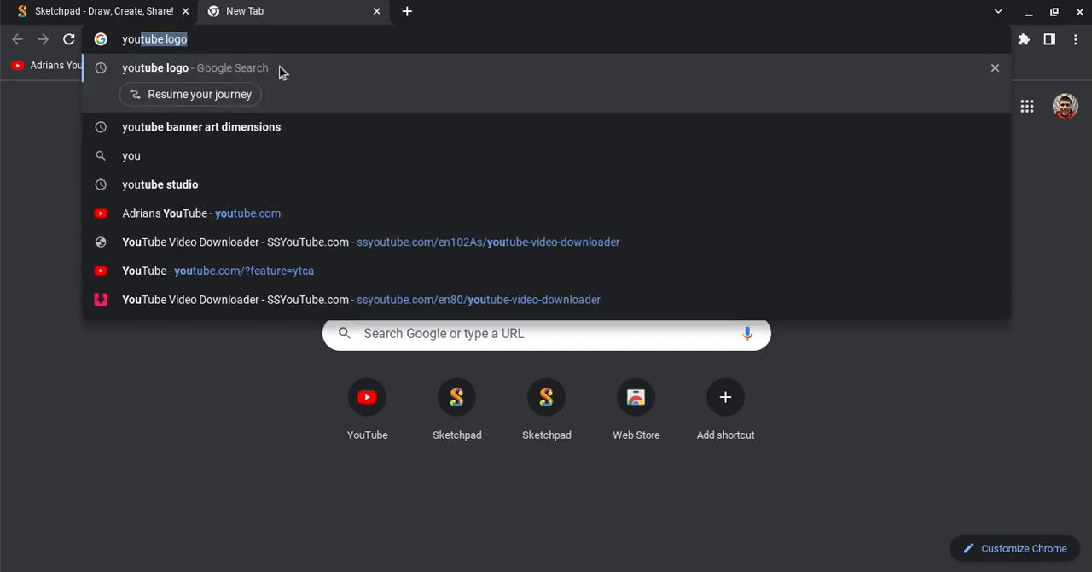
text(tube)
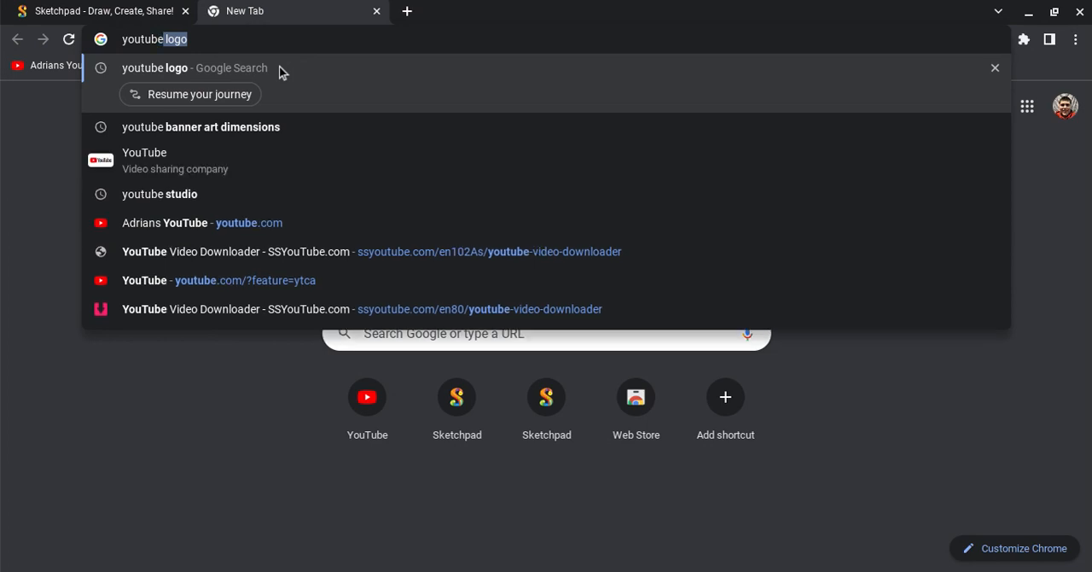
text( st)
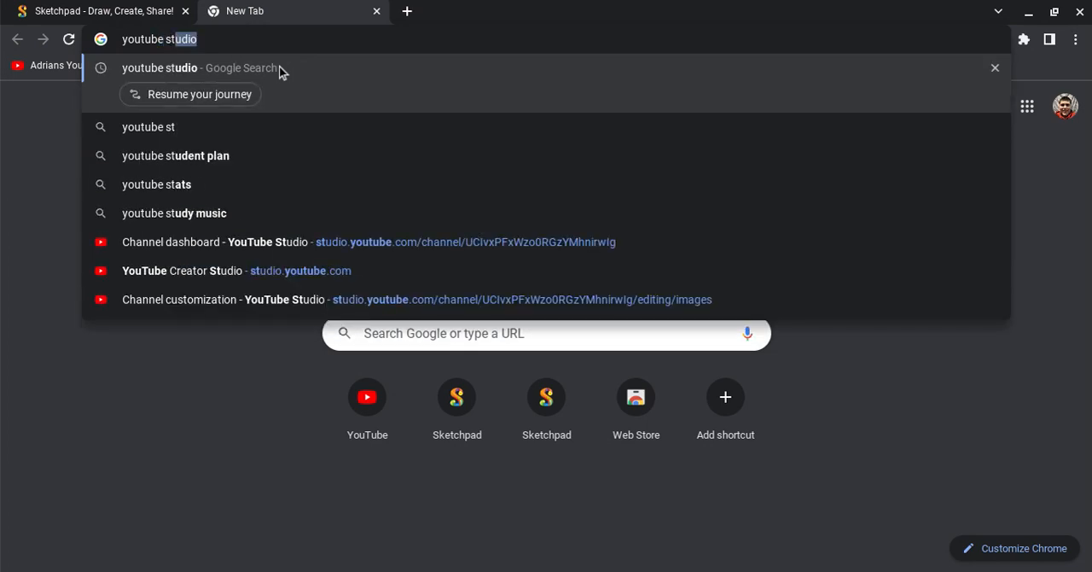
text(udi)
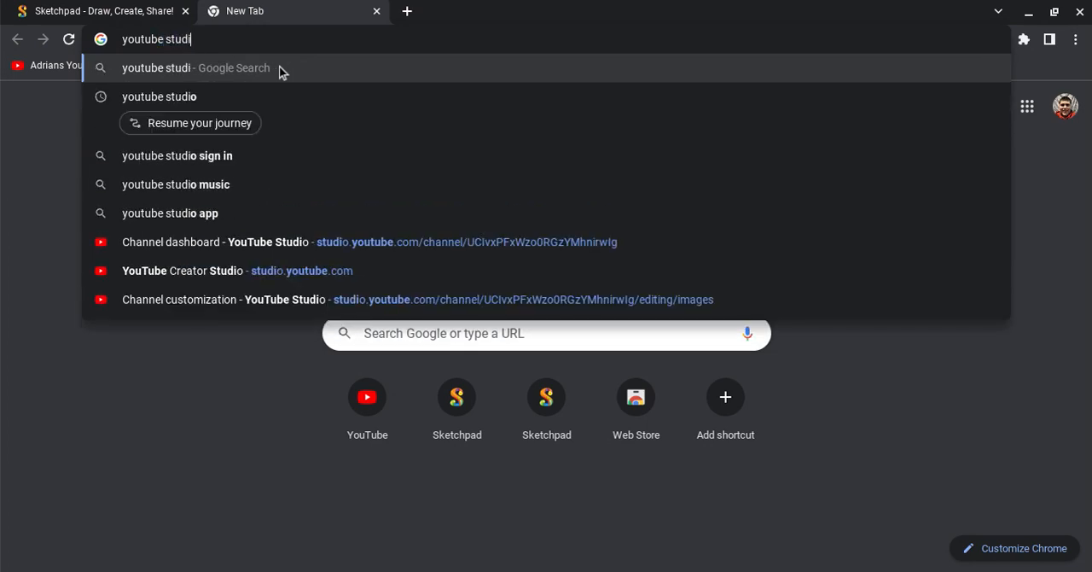
text(o)
key(Return)
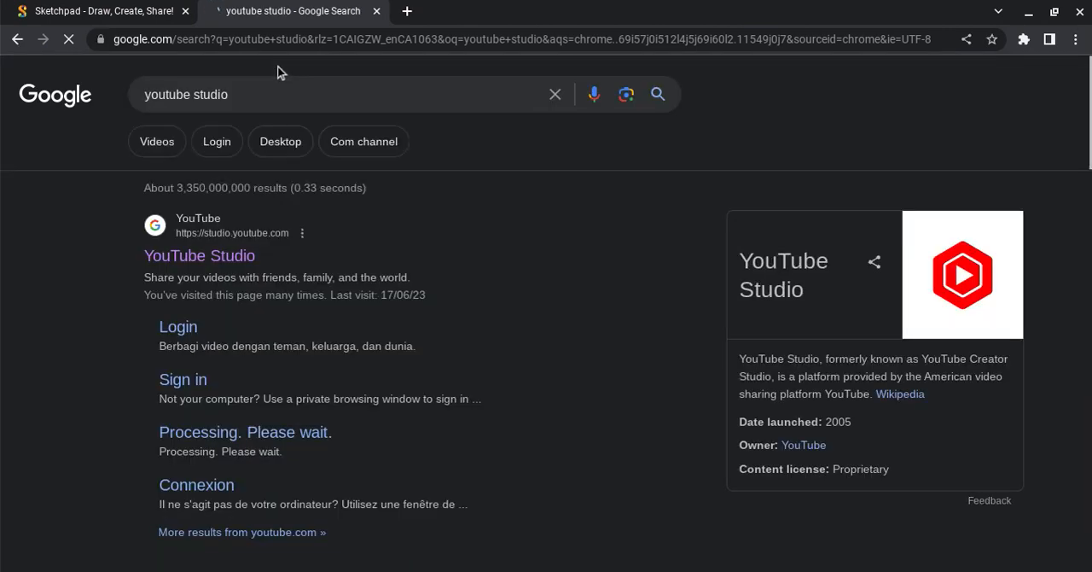
click(209, 266)
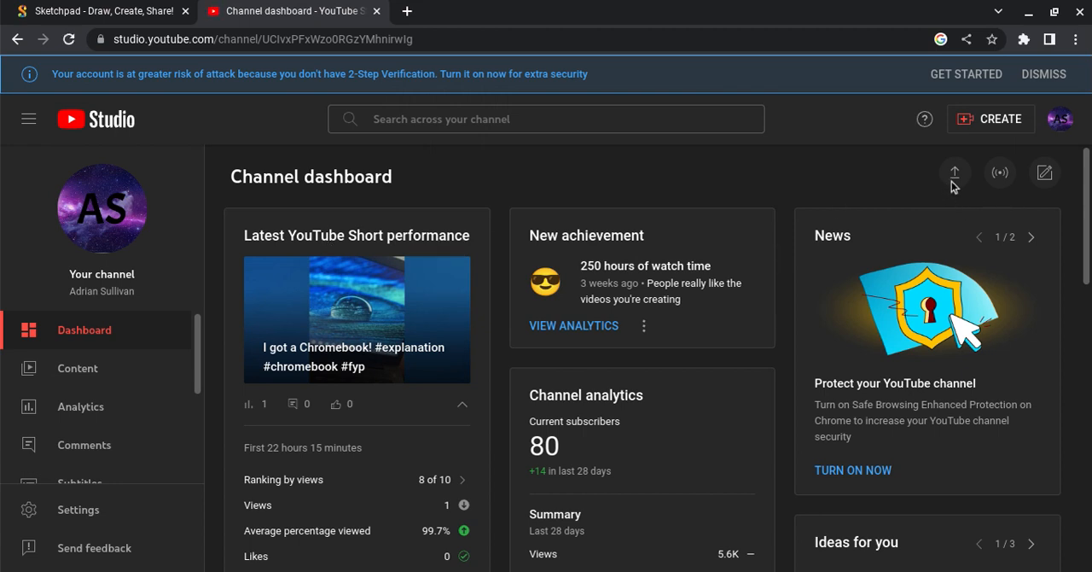
Start a video upload in YouTube Studio and browse the Camera and Play files folders for a video file.
scroll(962, 180, down, 1)
scroll(961, 180, up, 1)
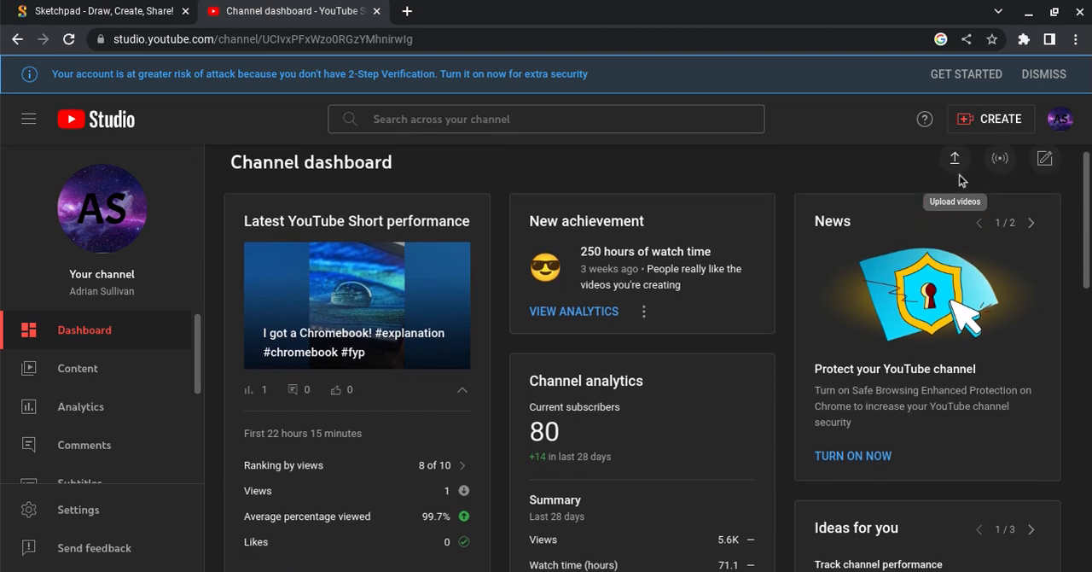
click(955, 162)
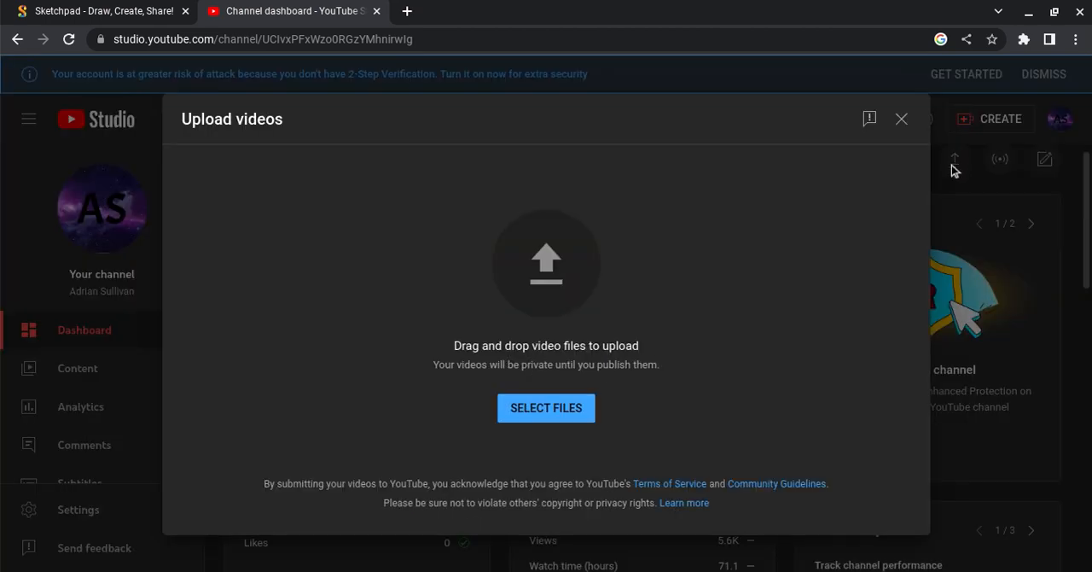
click(509, 416)
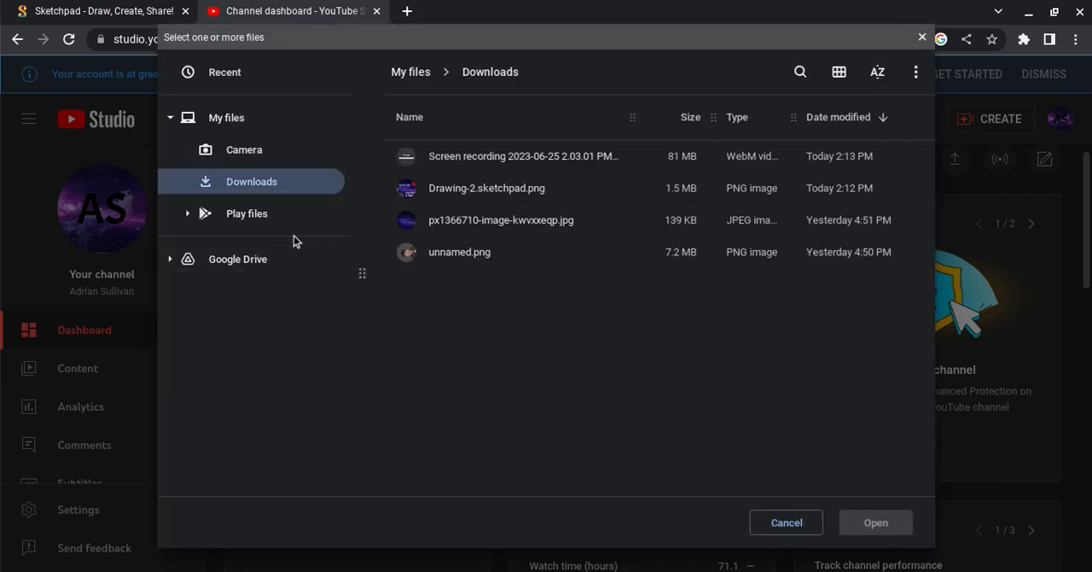
click(264, 149)
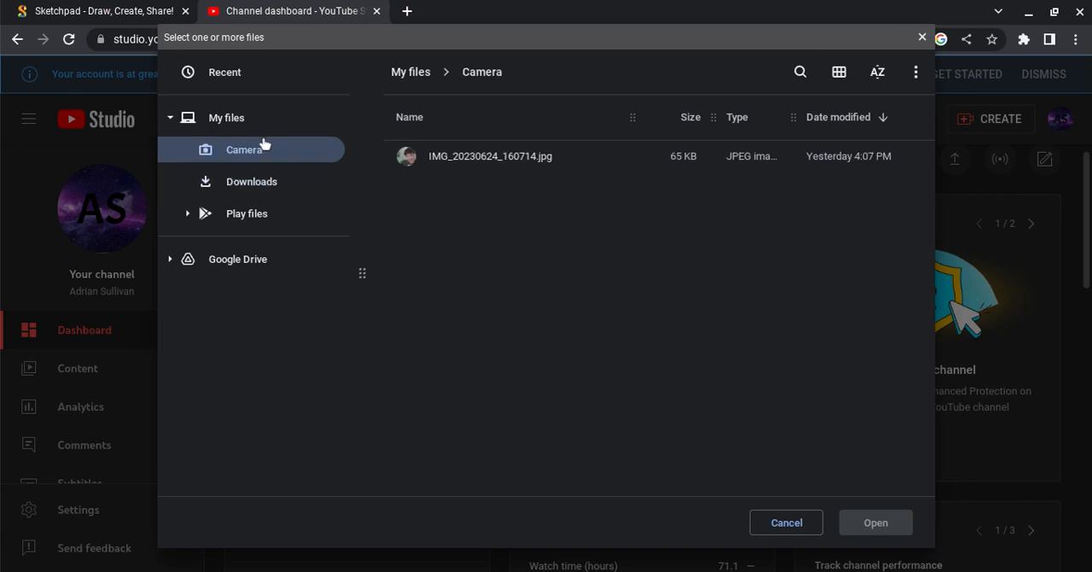
click(282, 214)
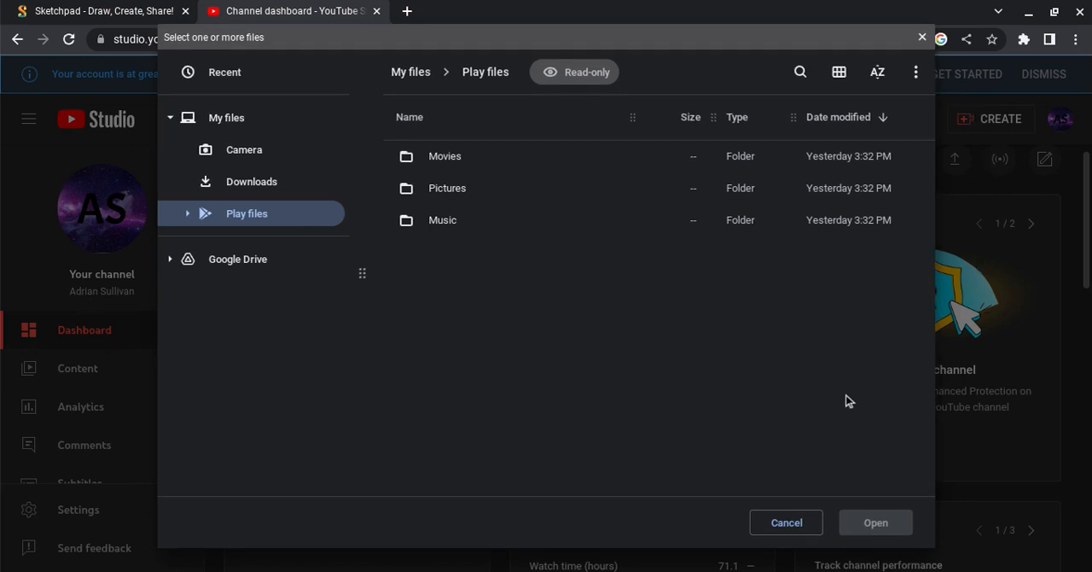
Switch to the Camera app, record a short clip in Normal video mode, and close the app.
click(723, 565)
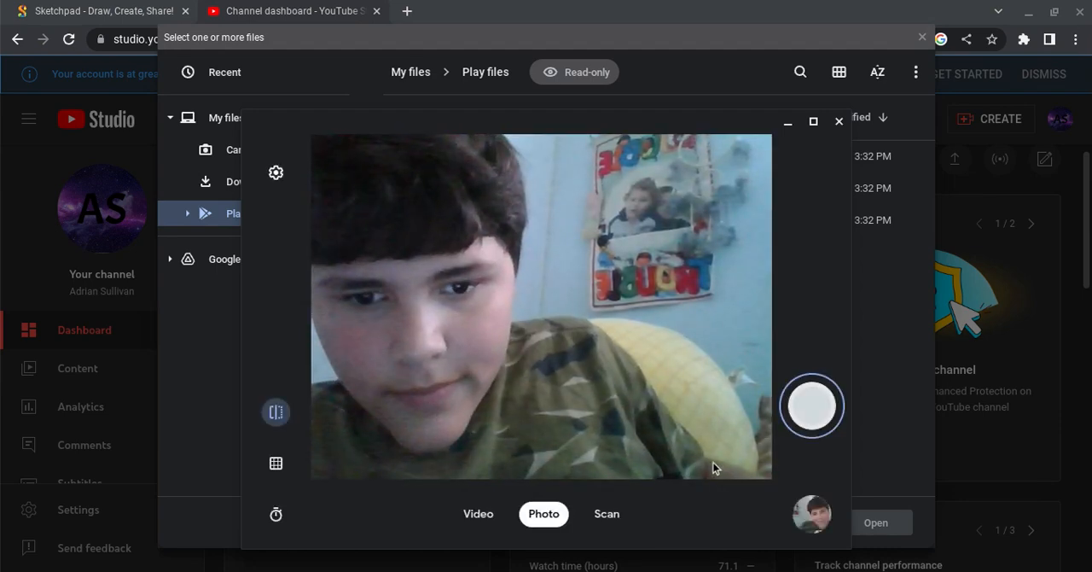
click(476, 517)
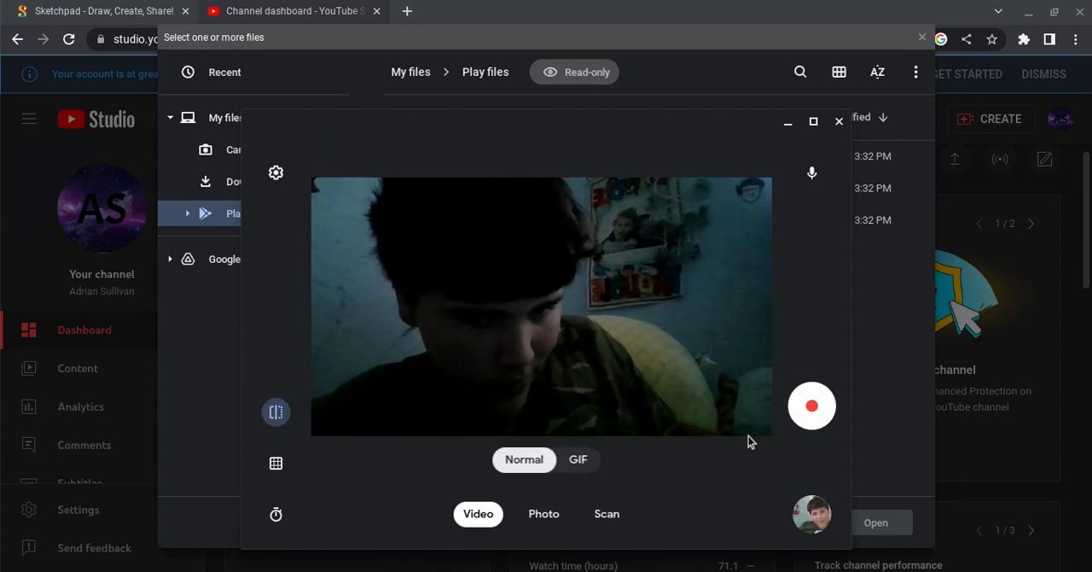
click(810, 407)
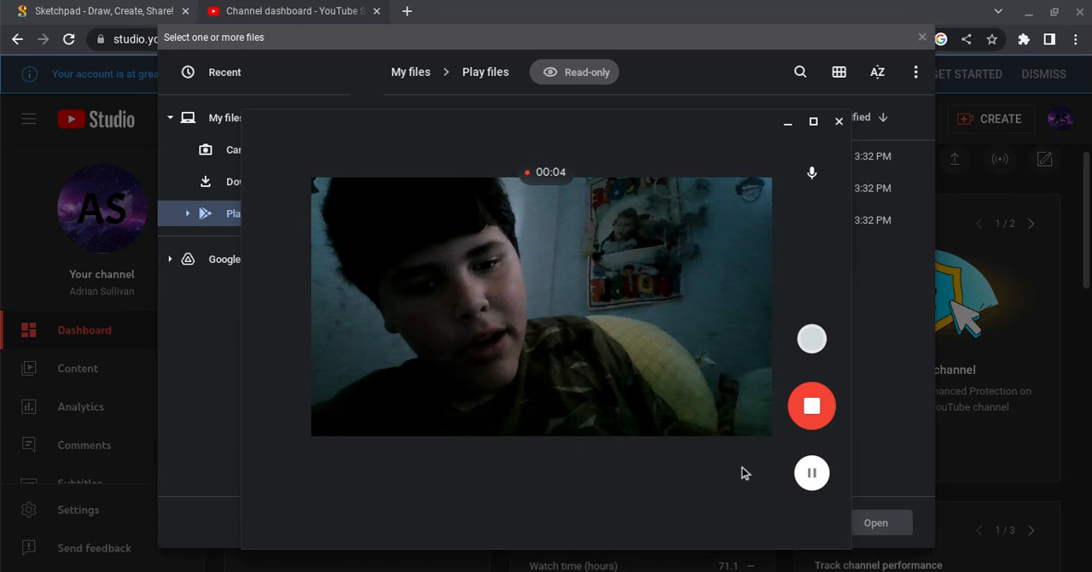
click(793, 408)
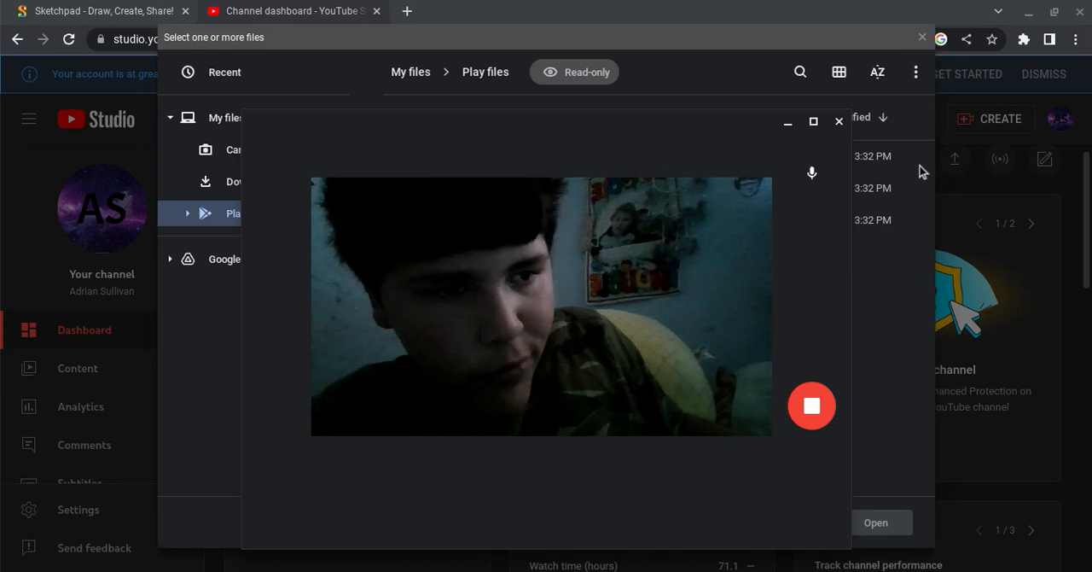
click(842, 124)
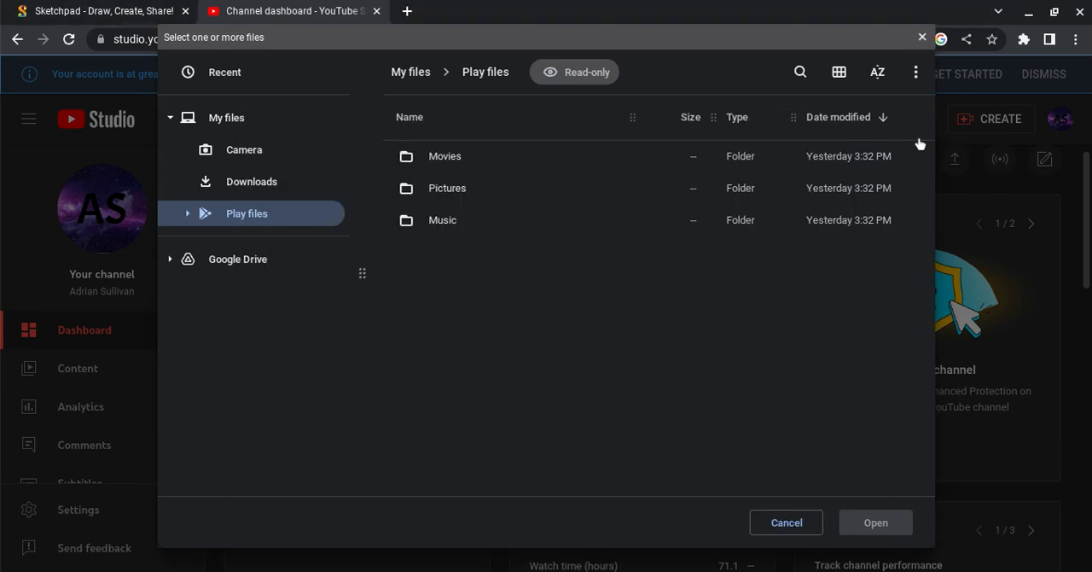
Reselect the upload source and try to upload VID_20230625_141421.mp4 from the Camera folder, then dismiss the upload.
click(920, 36)
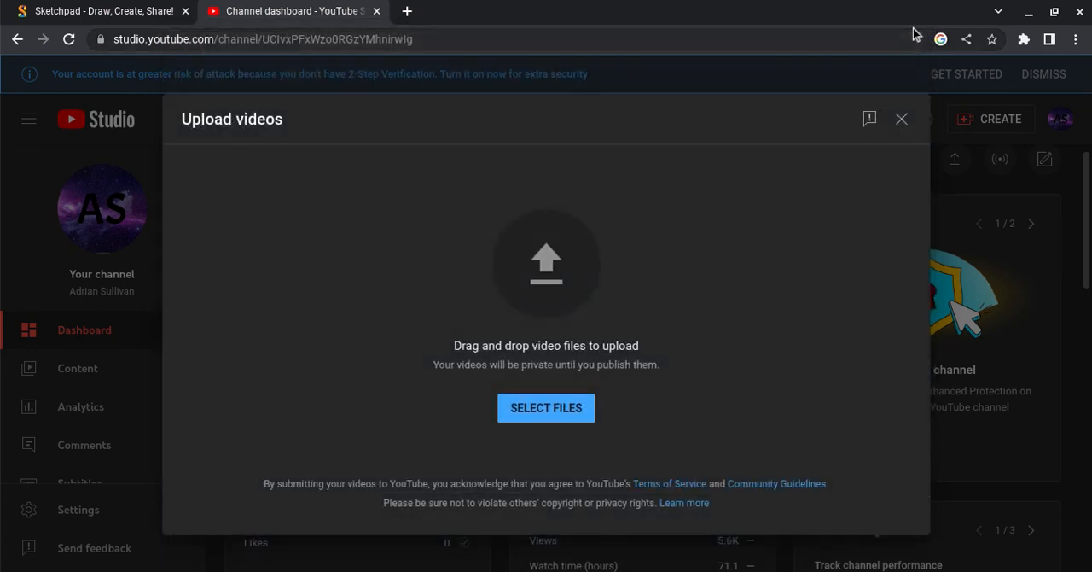
click(549, 407)
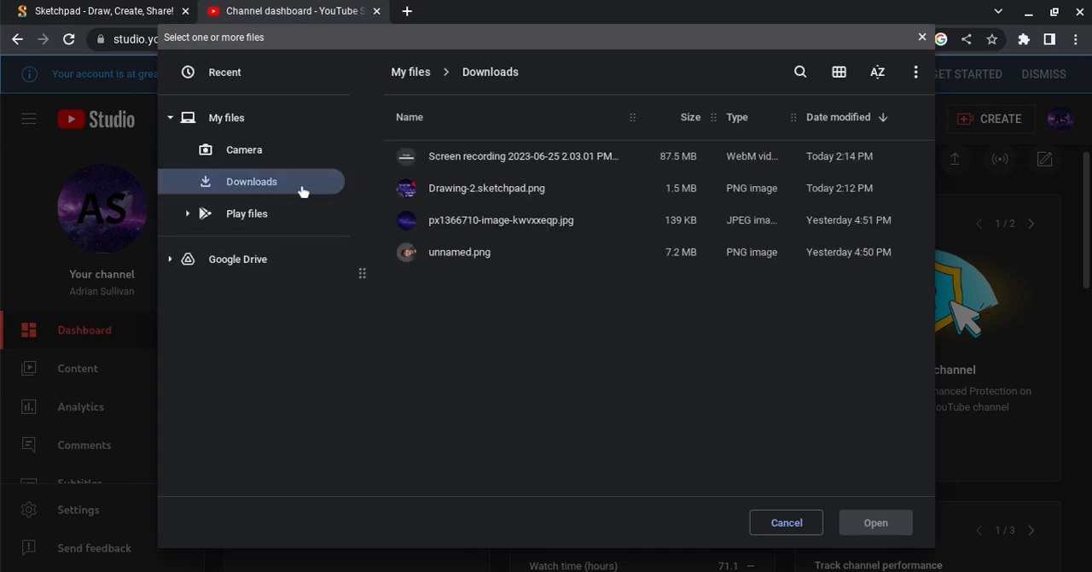
click(292, 162)
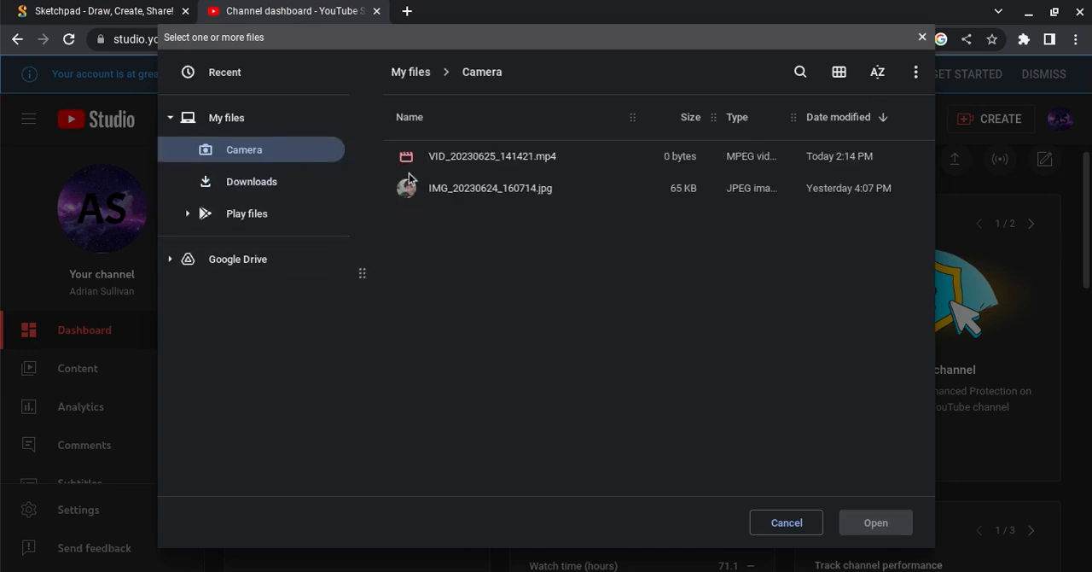
click(464, 167)
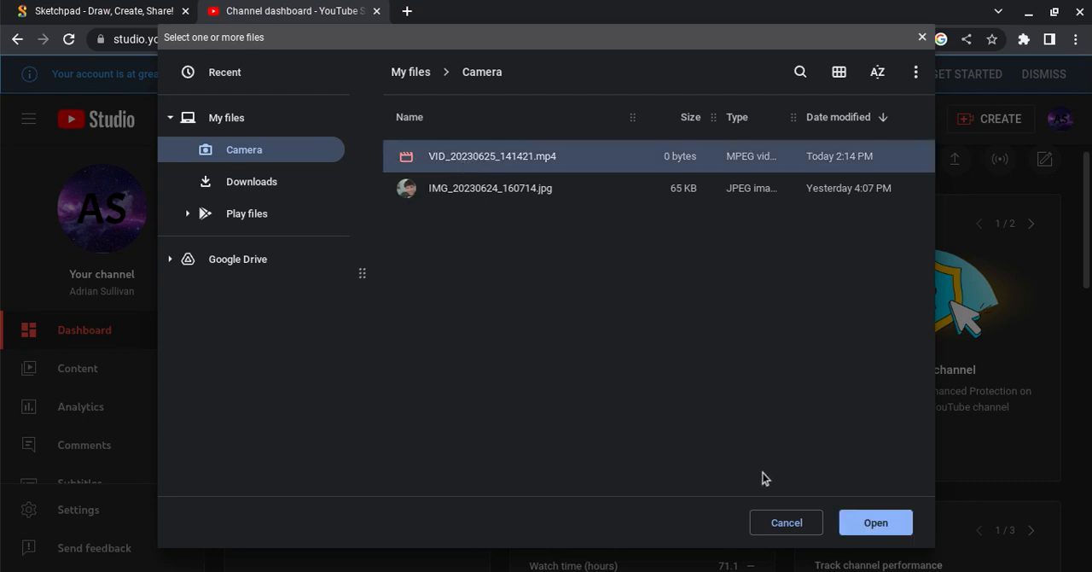
click(860, 522)
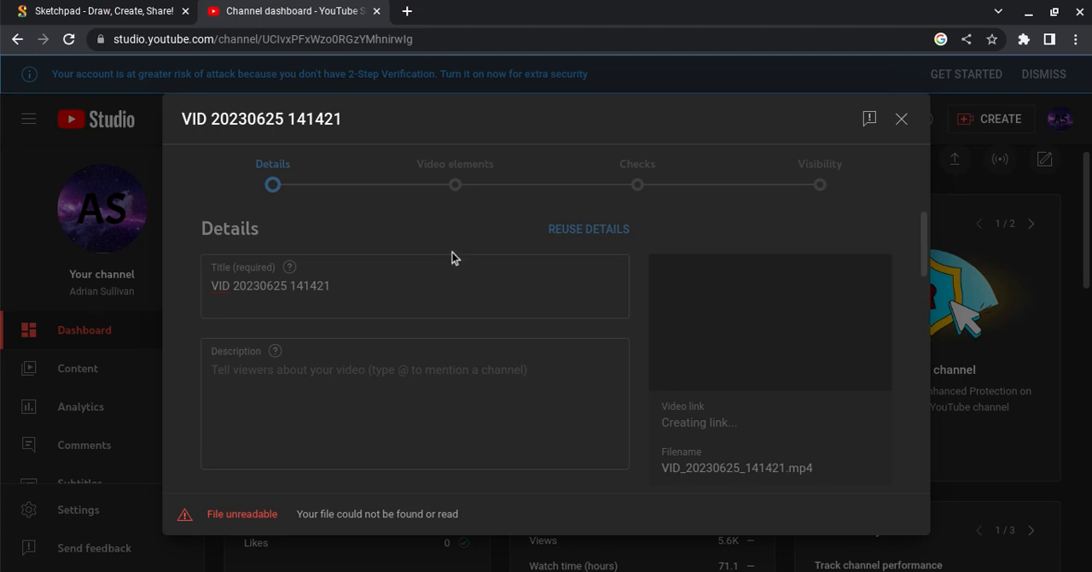
click(902, 119)
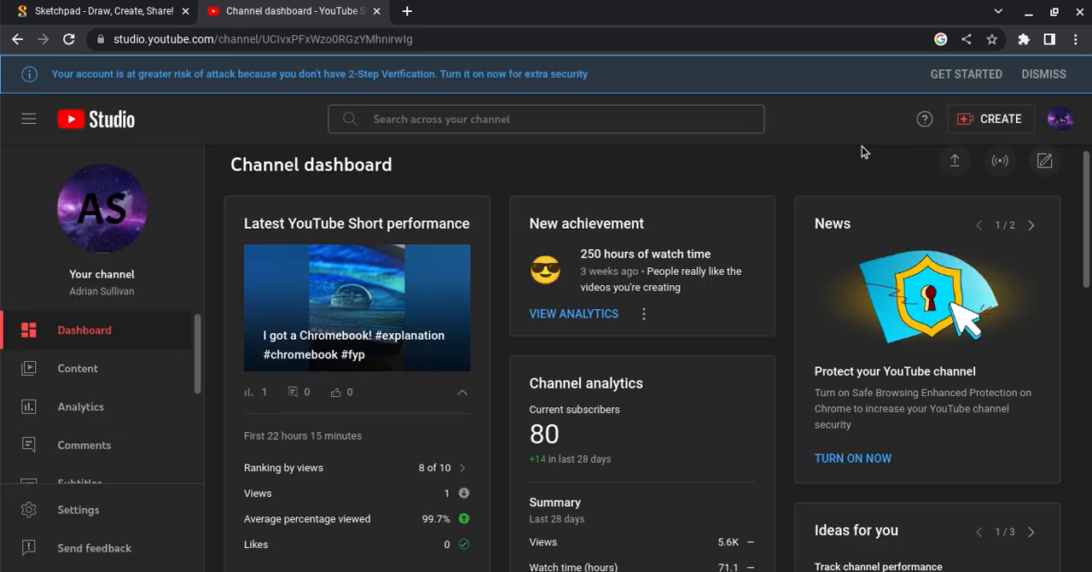
Start a new video upload, try VID_20230625_141421.mp4 again, and close the upload window.
click(956, 161)
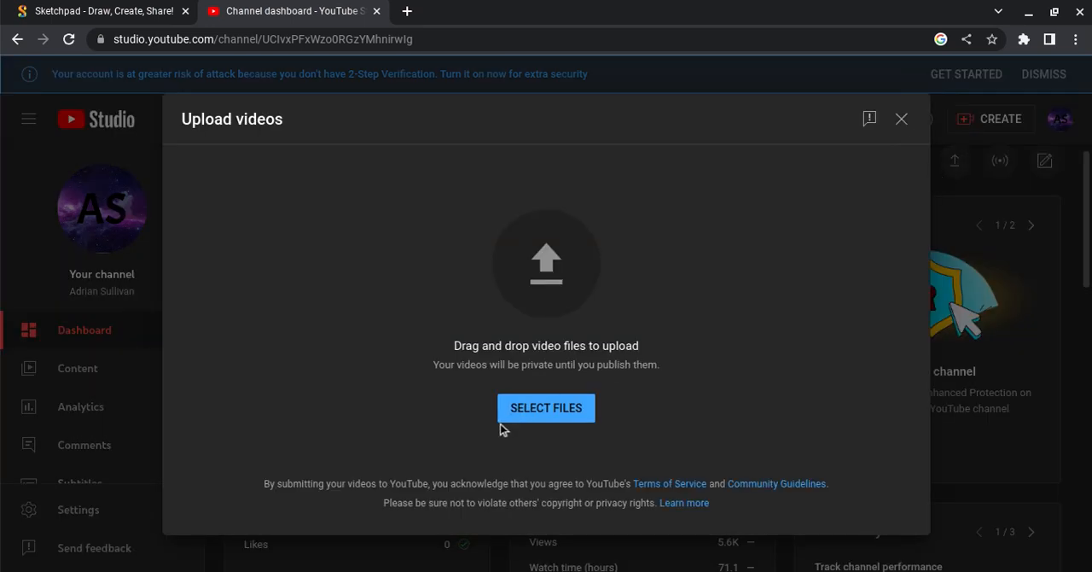
click(559, 407)
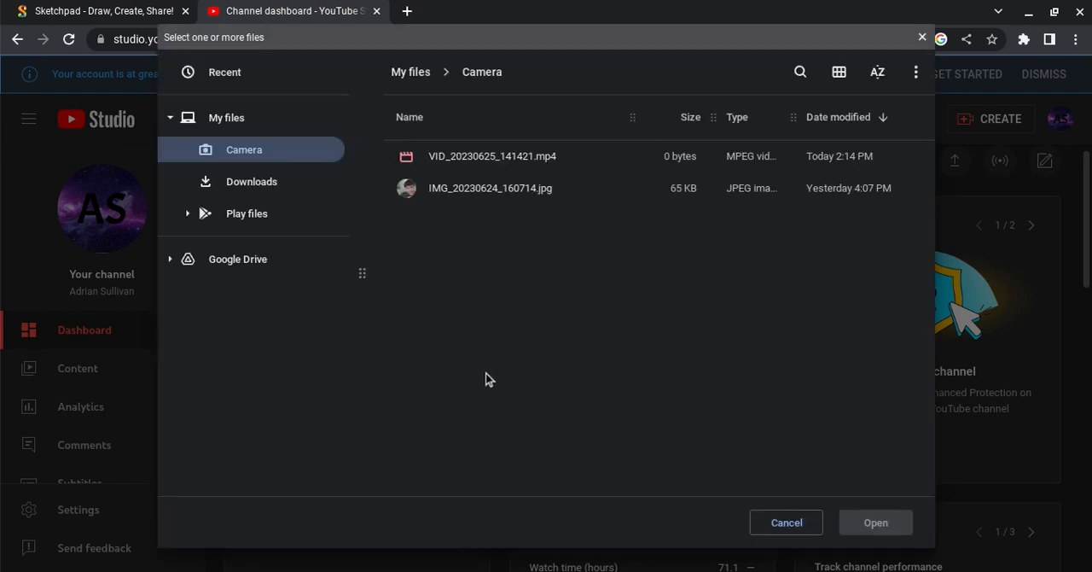
click(459, 164)
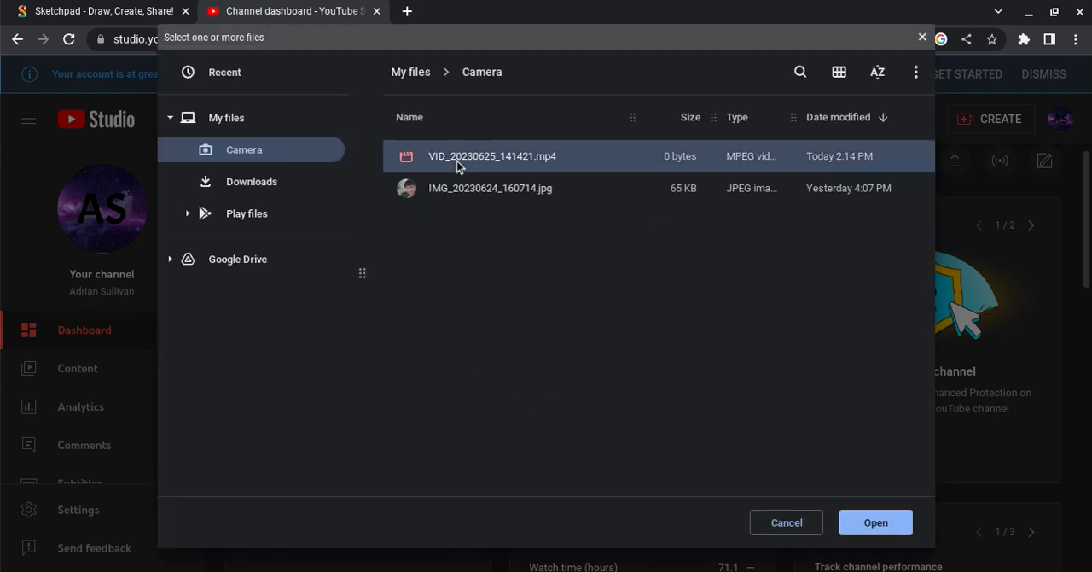
click(872, 517)
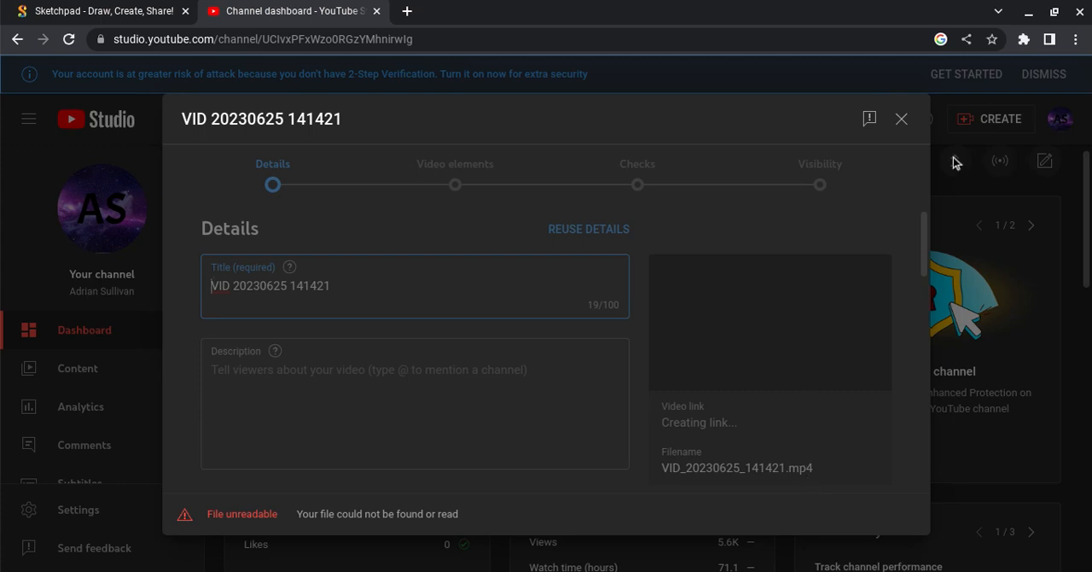
click(901, 120)
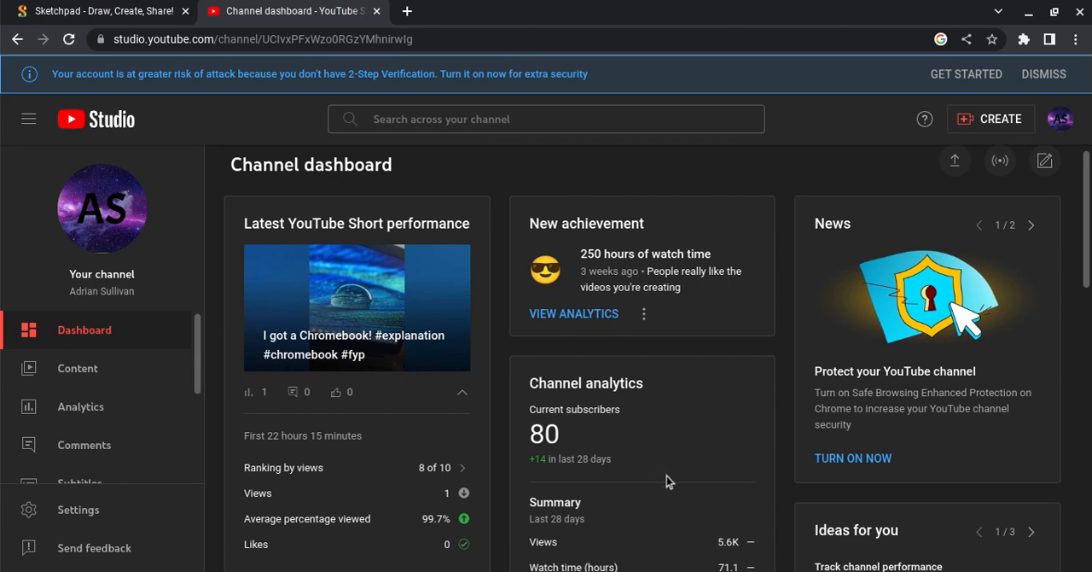
Examine the current subscribers figure in the dashboard's Channel analytics card.
scroll(667, 476, up, 8)
scroll(667, 476, up, 4)
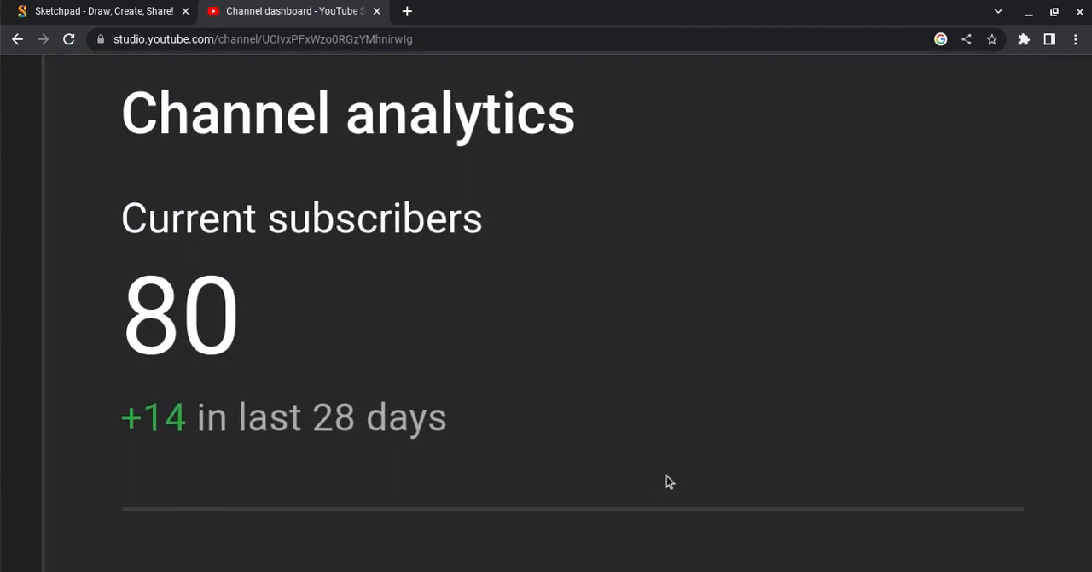
scroll(667, 476, left, 3)
scroll(666, 476, up, 1)
scroll(666, 476, left, 1)
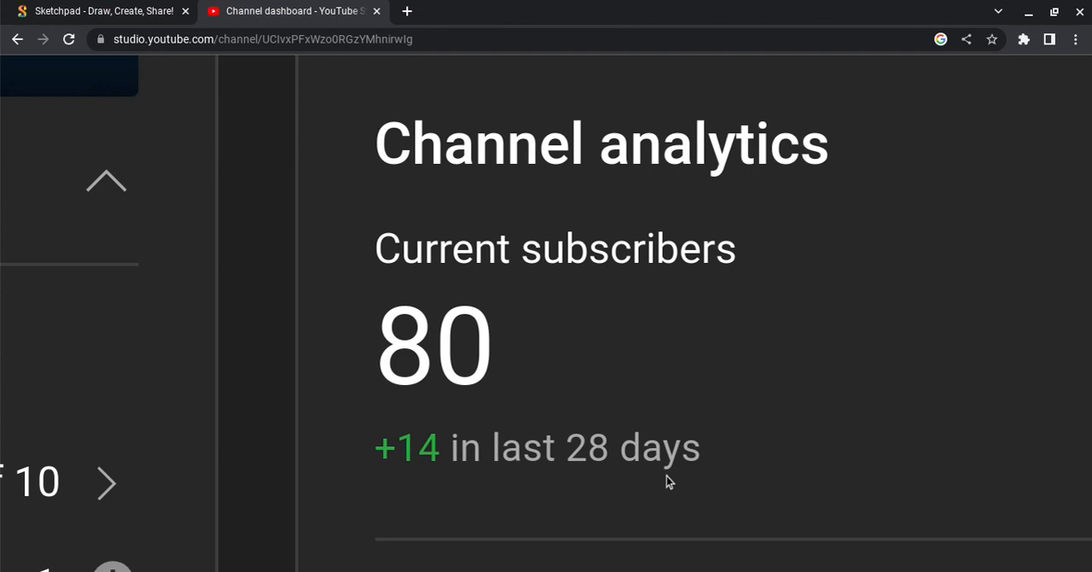